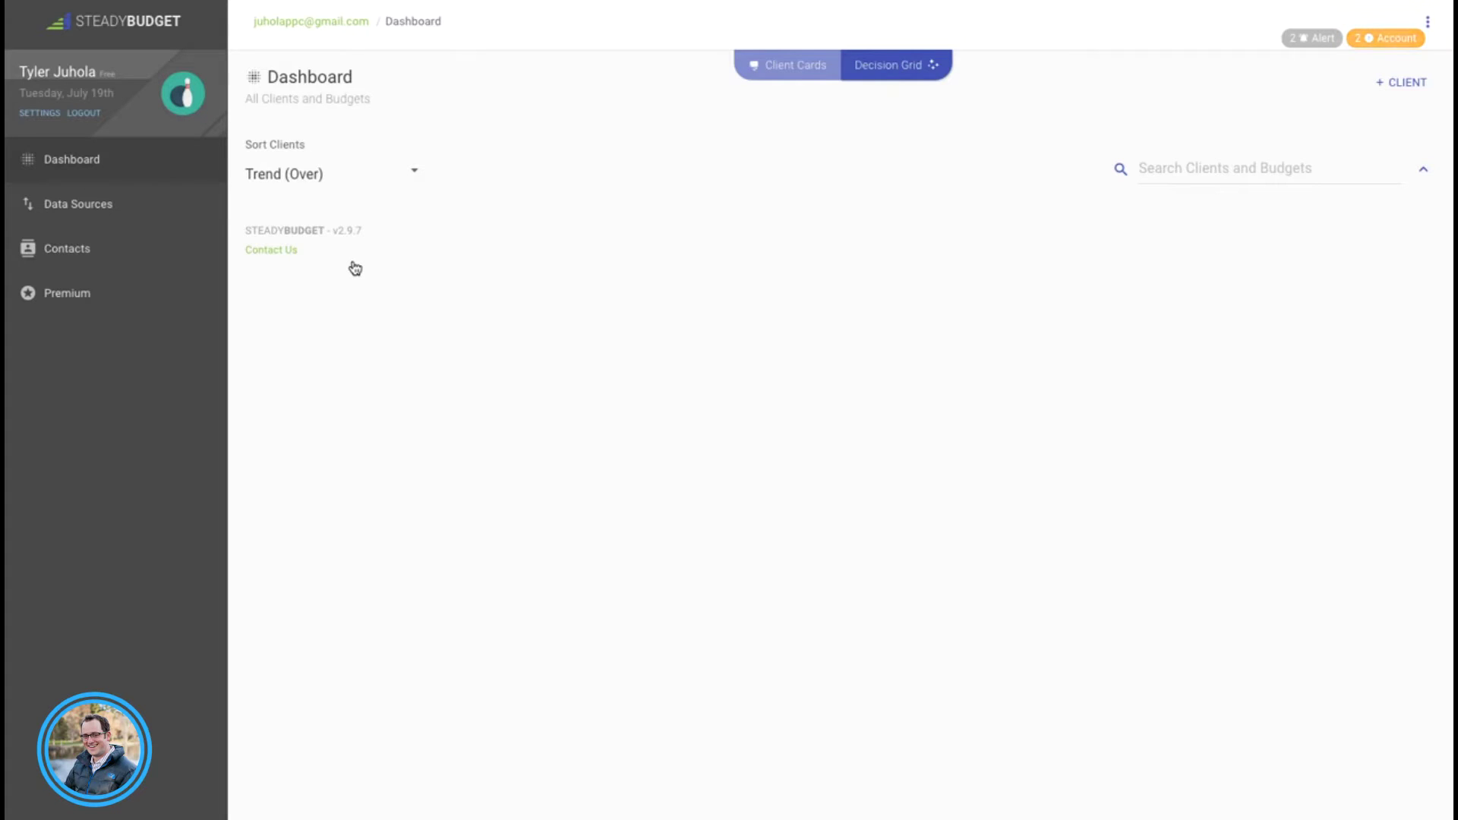
Step: Open the Data Sources page listing the linked Adwords, Bing and Facebook logins
left_click(127, 205)
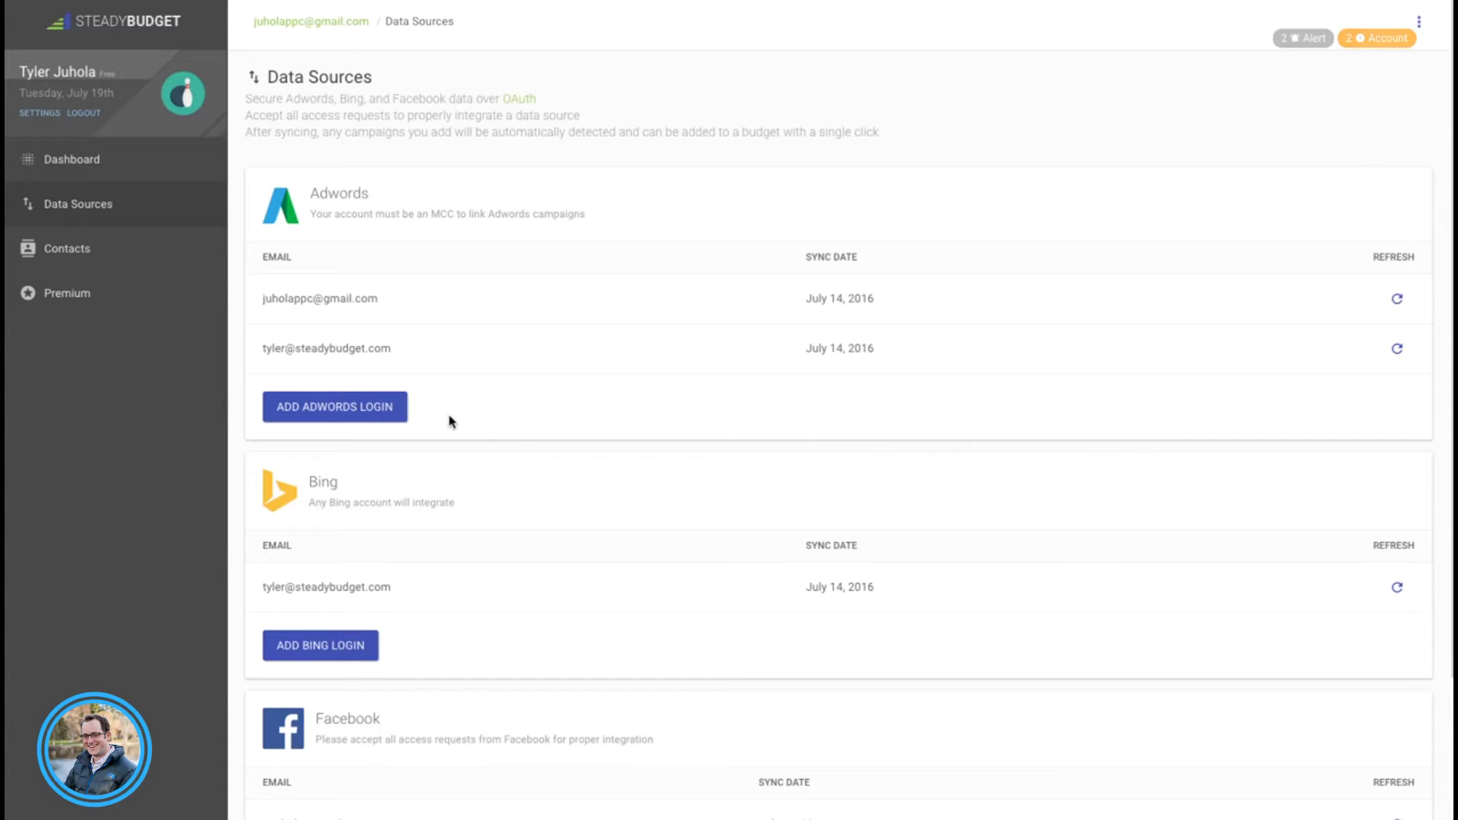
Step: Look over the linked Adwords, Bing and Facebook logins, then return to the empty Dashboard
scroll(461, 478, "down", 2)
scroll(462, 478, "up", 1)
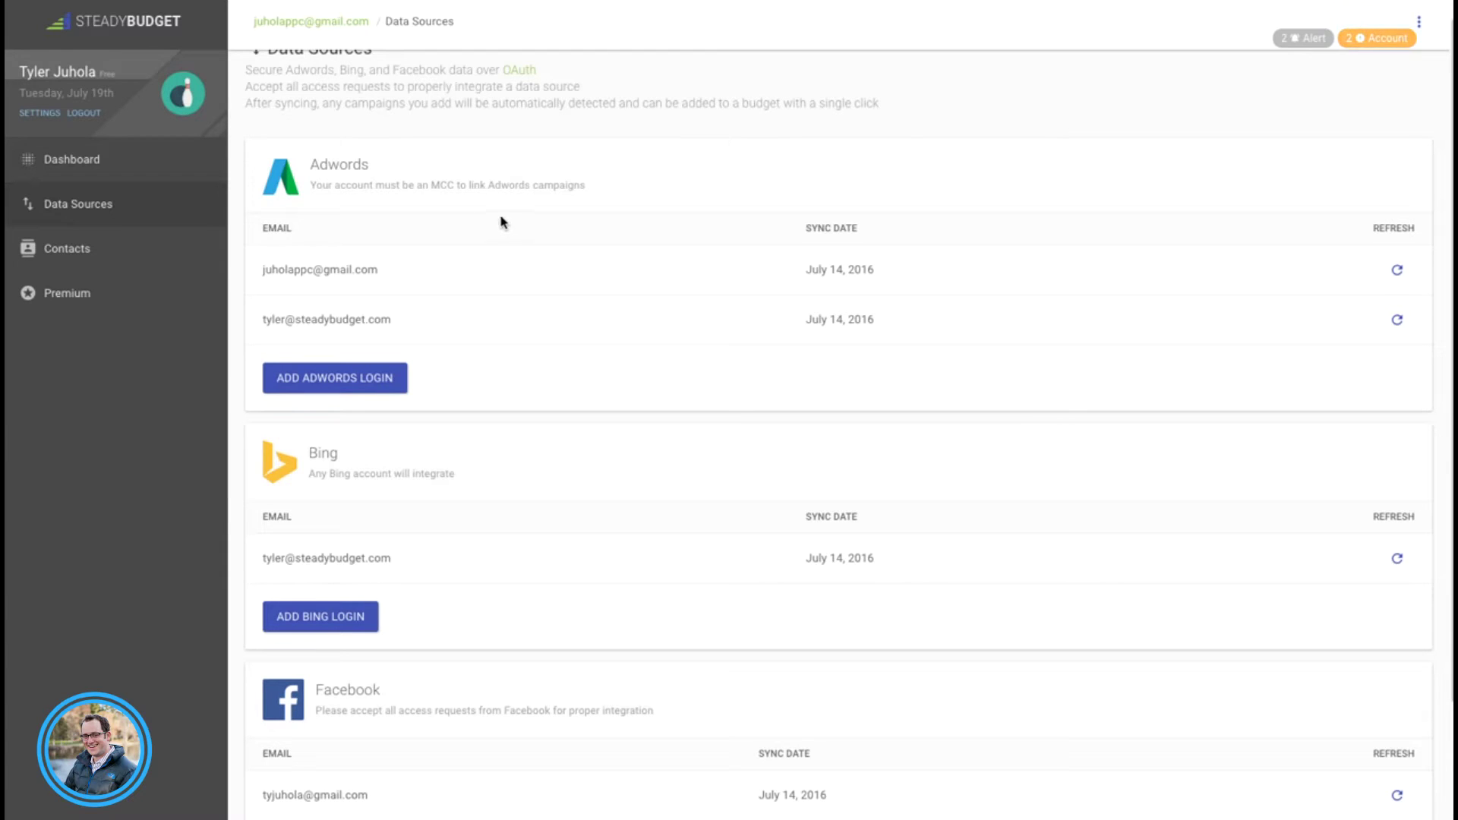
left_click(98, 162)
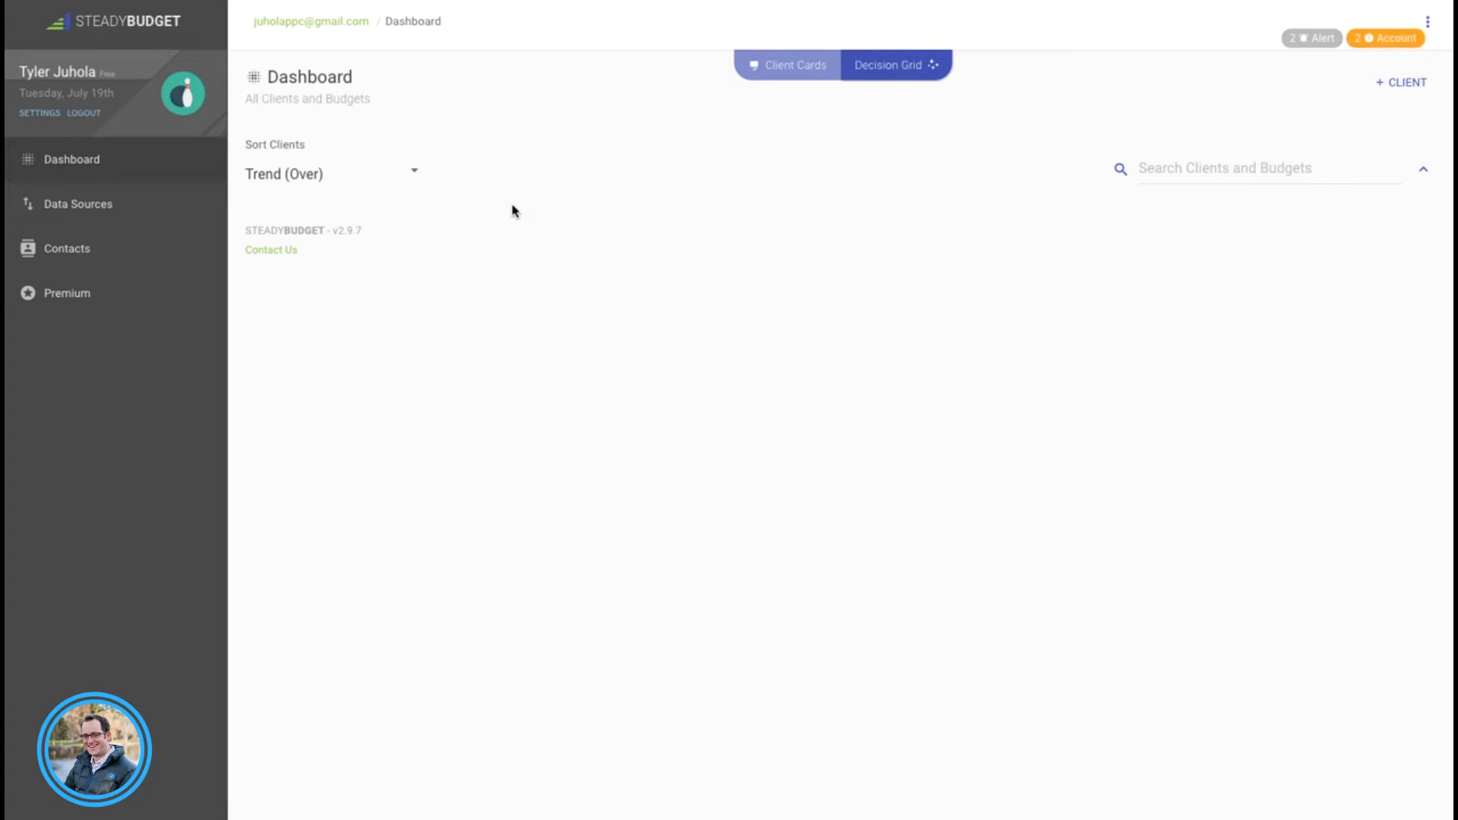
Step: Open the Create Client form from the Dashboard's + CLIENT button
left_click(1401, 83)
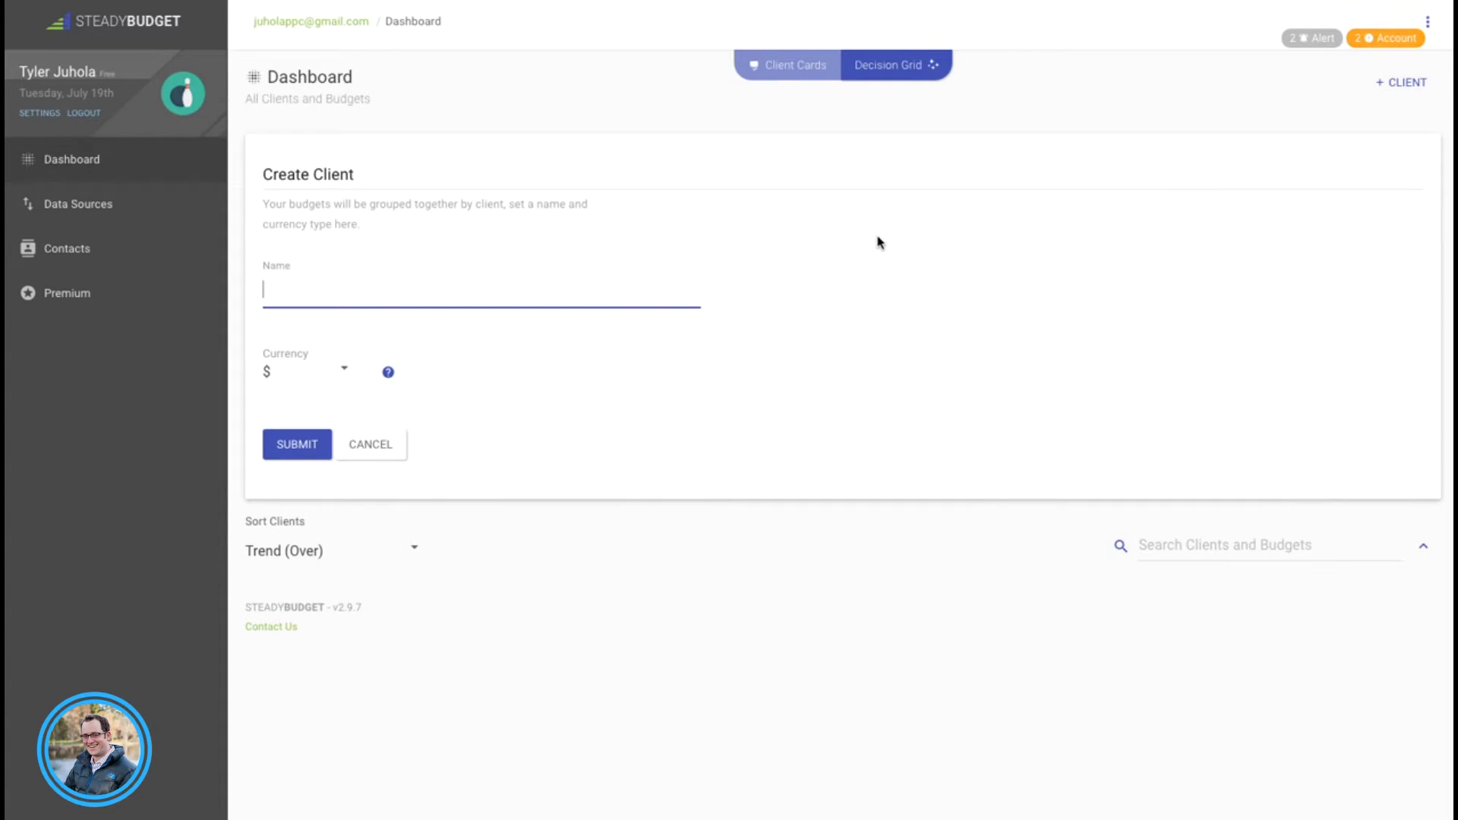
Step: Create client Vandelay Industries with $ currency and start a new budget for it
type("Vandelay I")
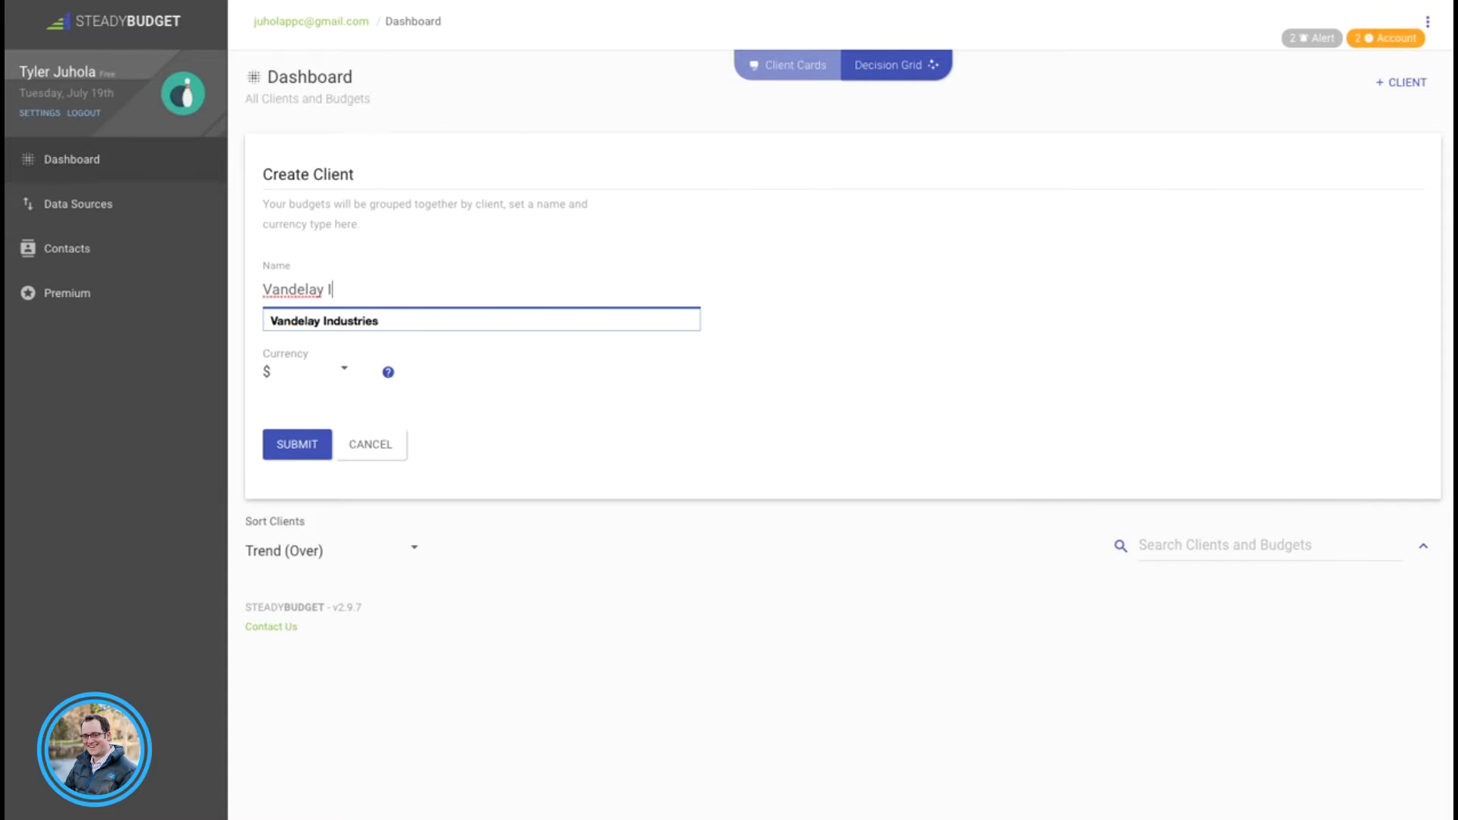
type("ndustries")
left_click(688, 391)
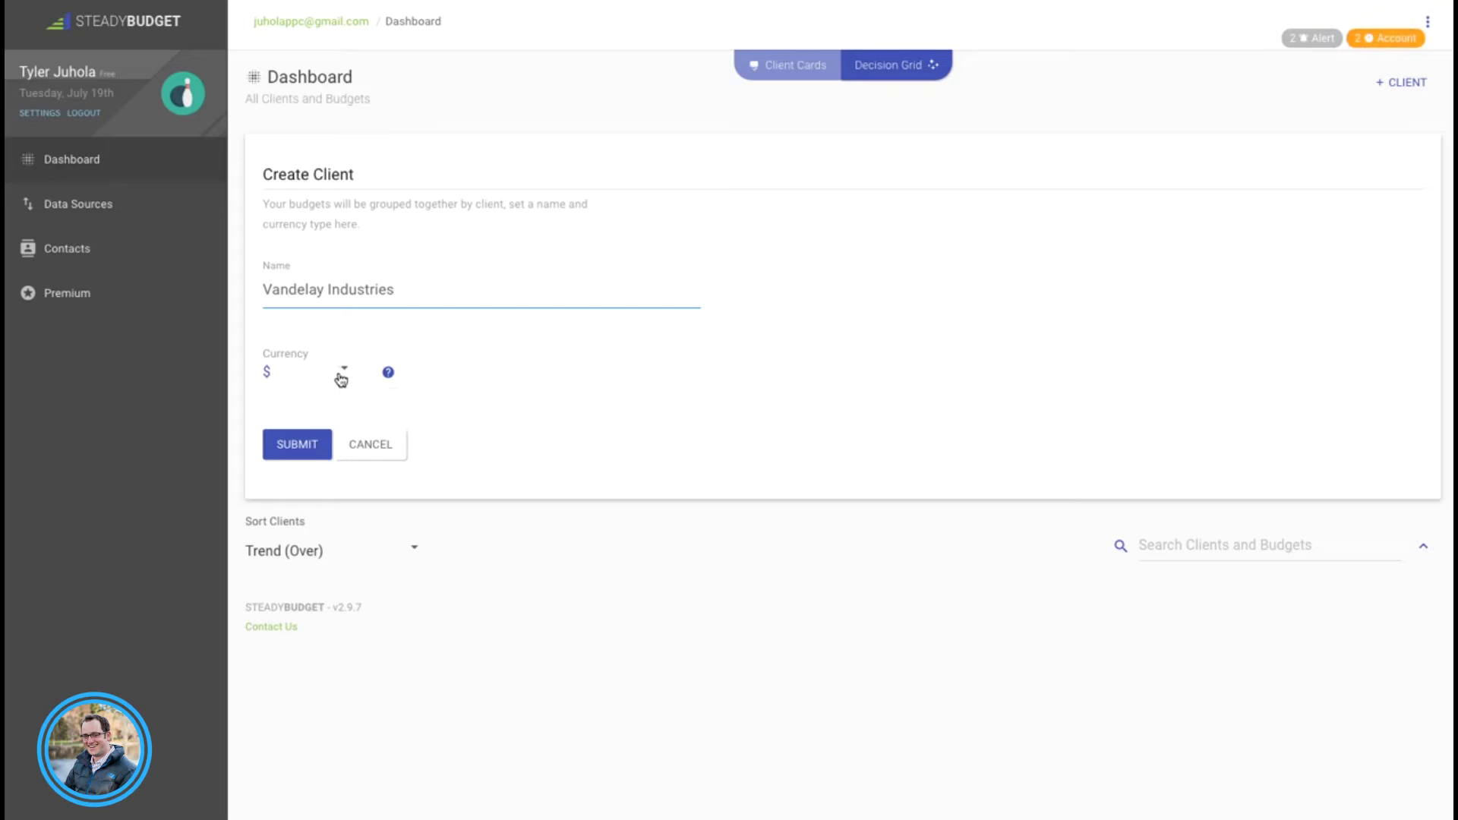
left_click(342, 378)
scroll(324, 446, "down", 2)
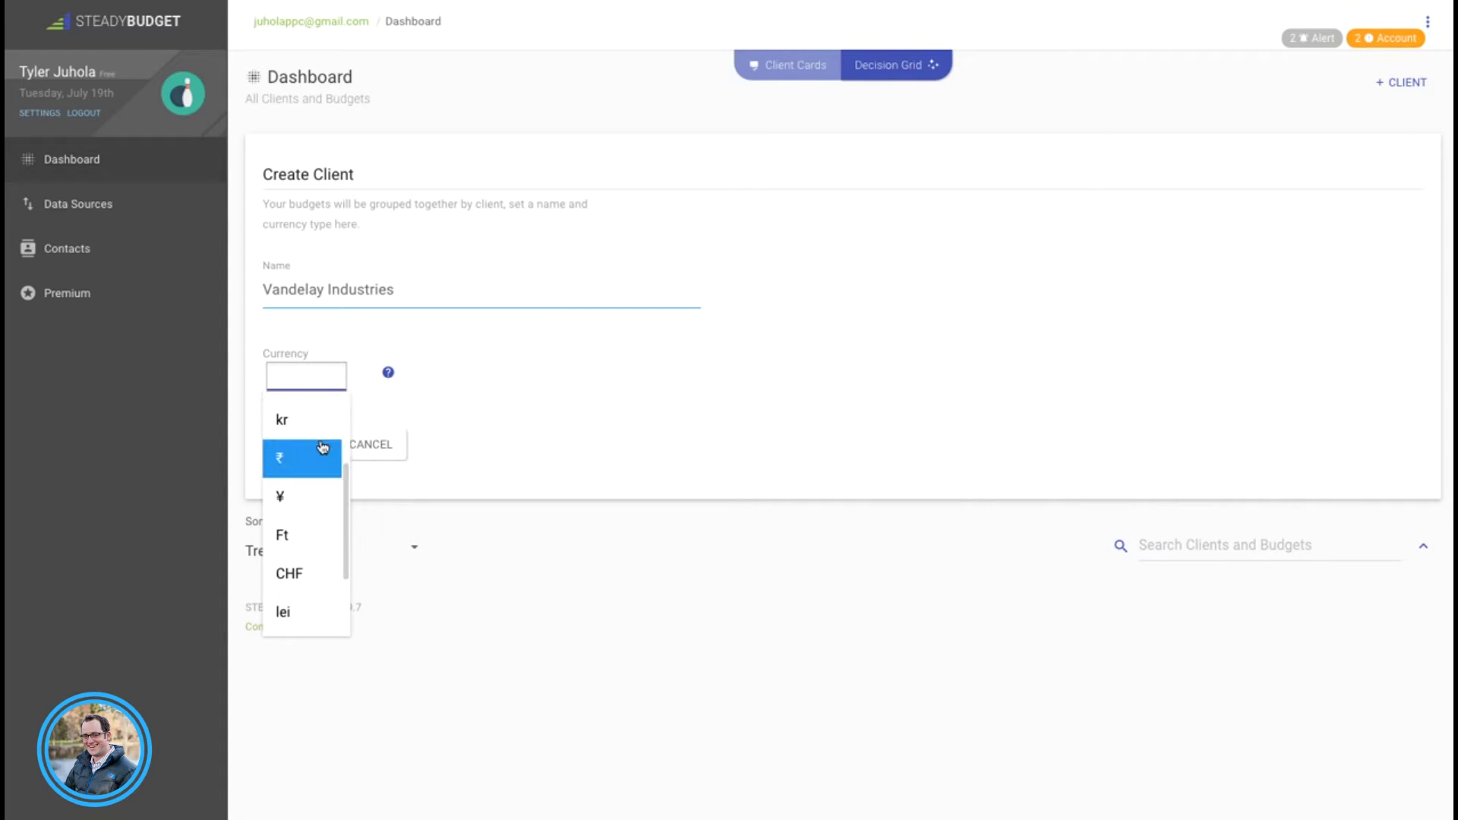
scroll(323, 448, "up", 1)
scroll(323, 448, "up", 2)
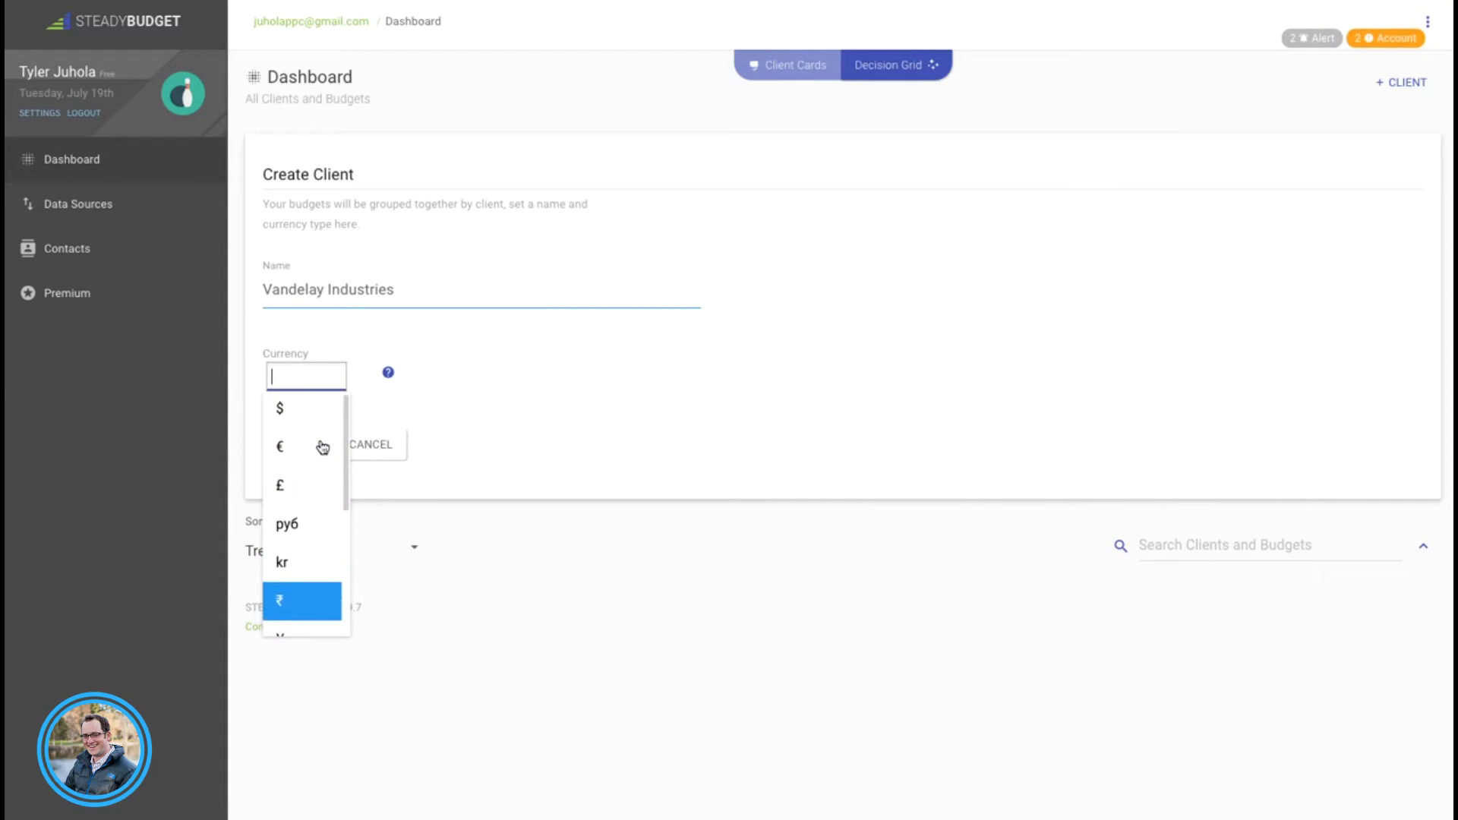
left_click(321, 416)
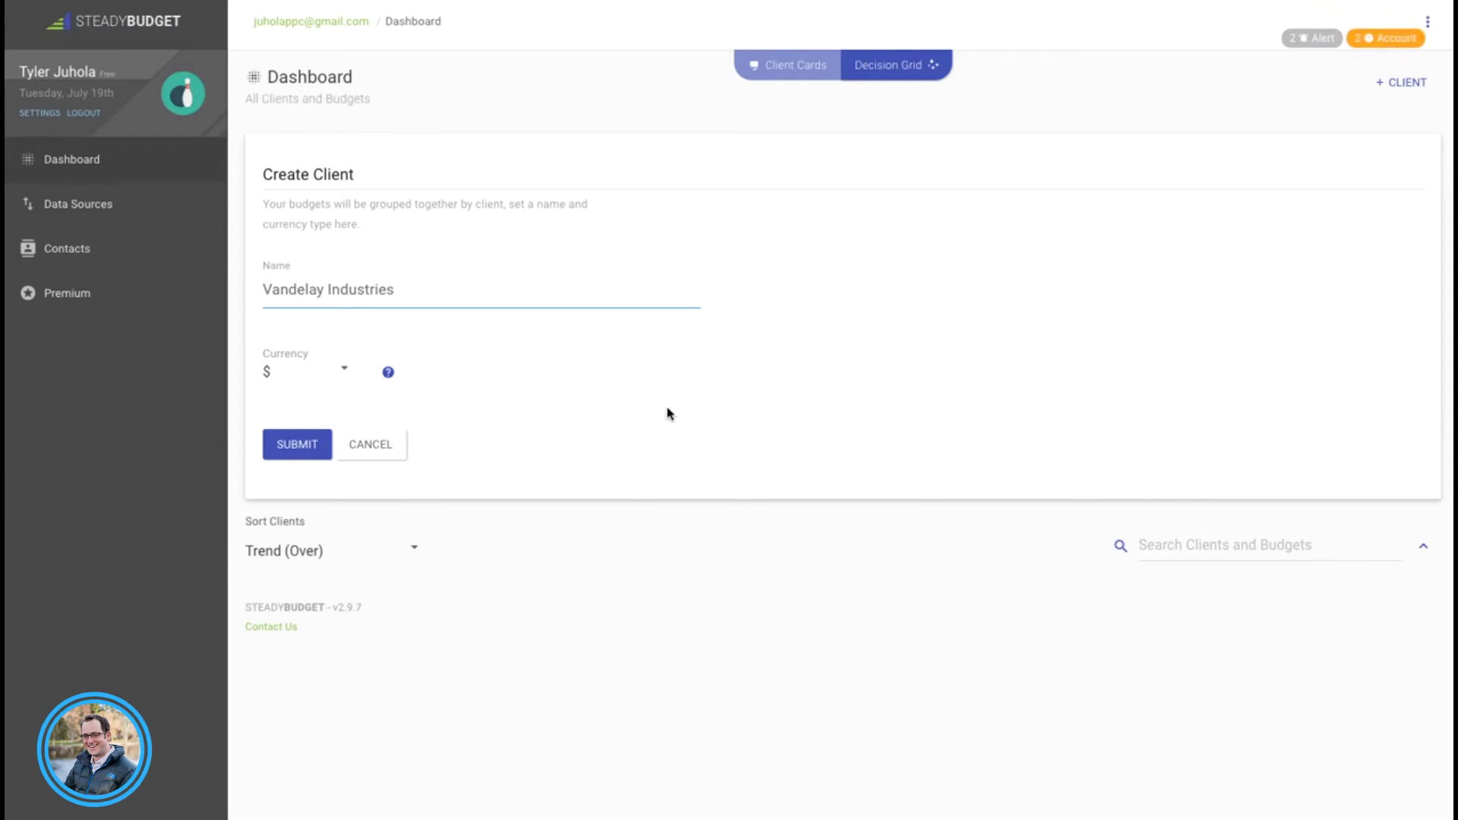
left_click(297, 447)
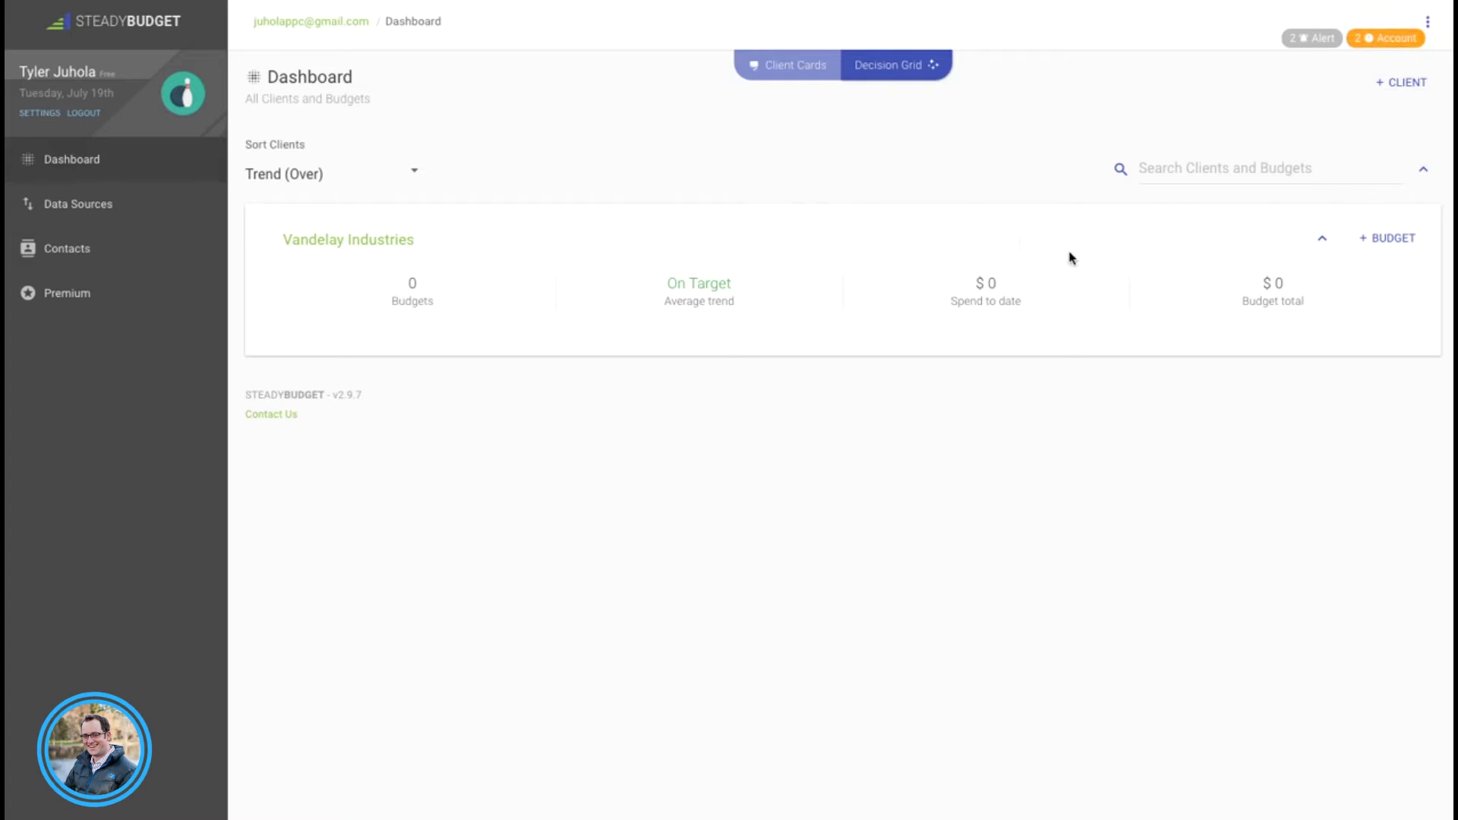
left_click(1386, 242)
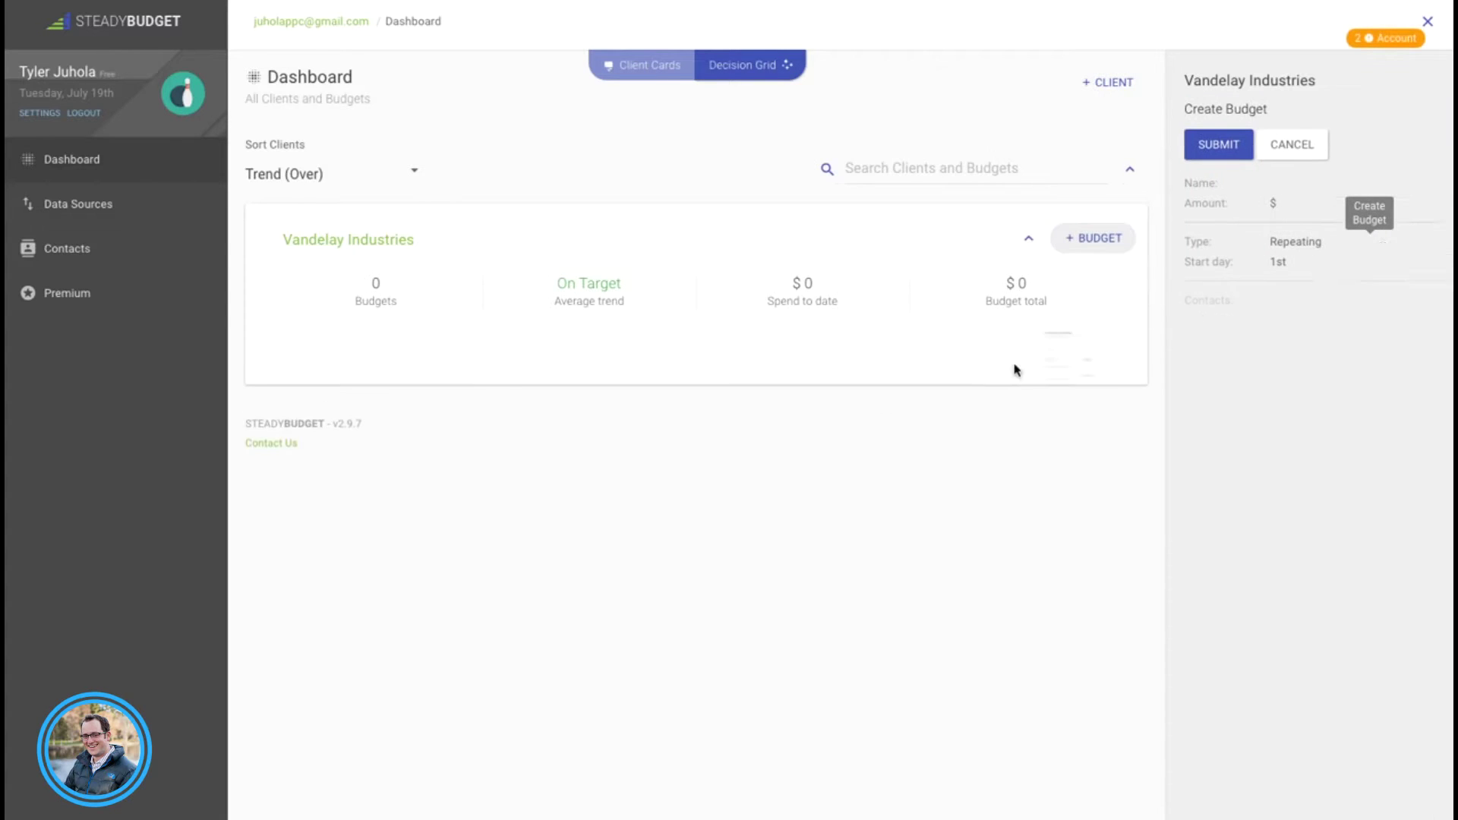
Step: Name the budget Imports with a budget amount of 1500
scroll(831, 348, "down", 2)
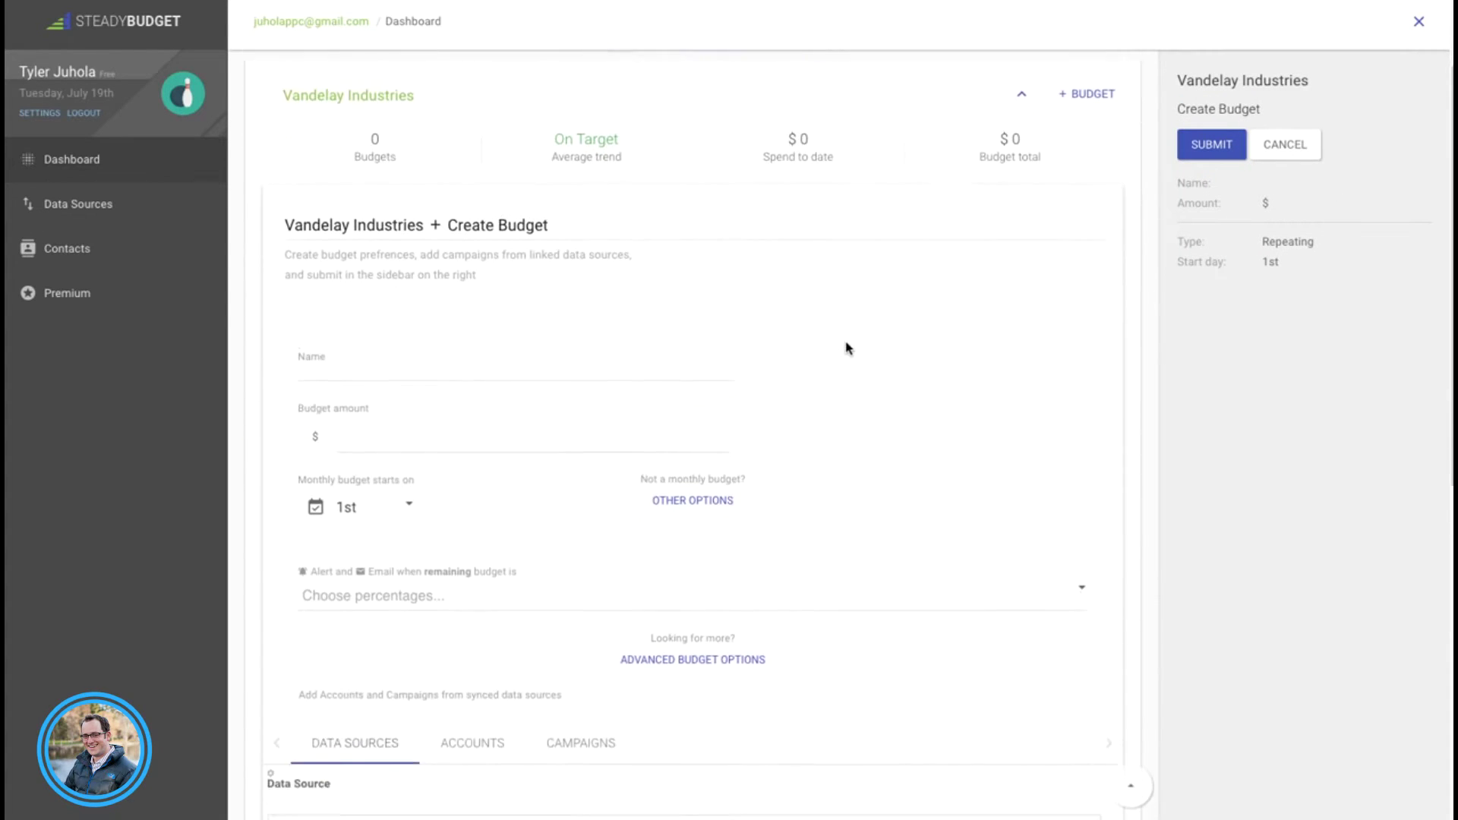
left_click(681, 337)
type("Imports")
key("Tab")
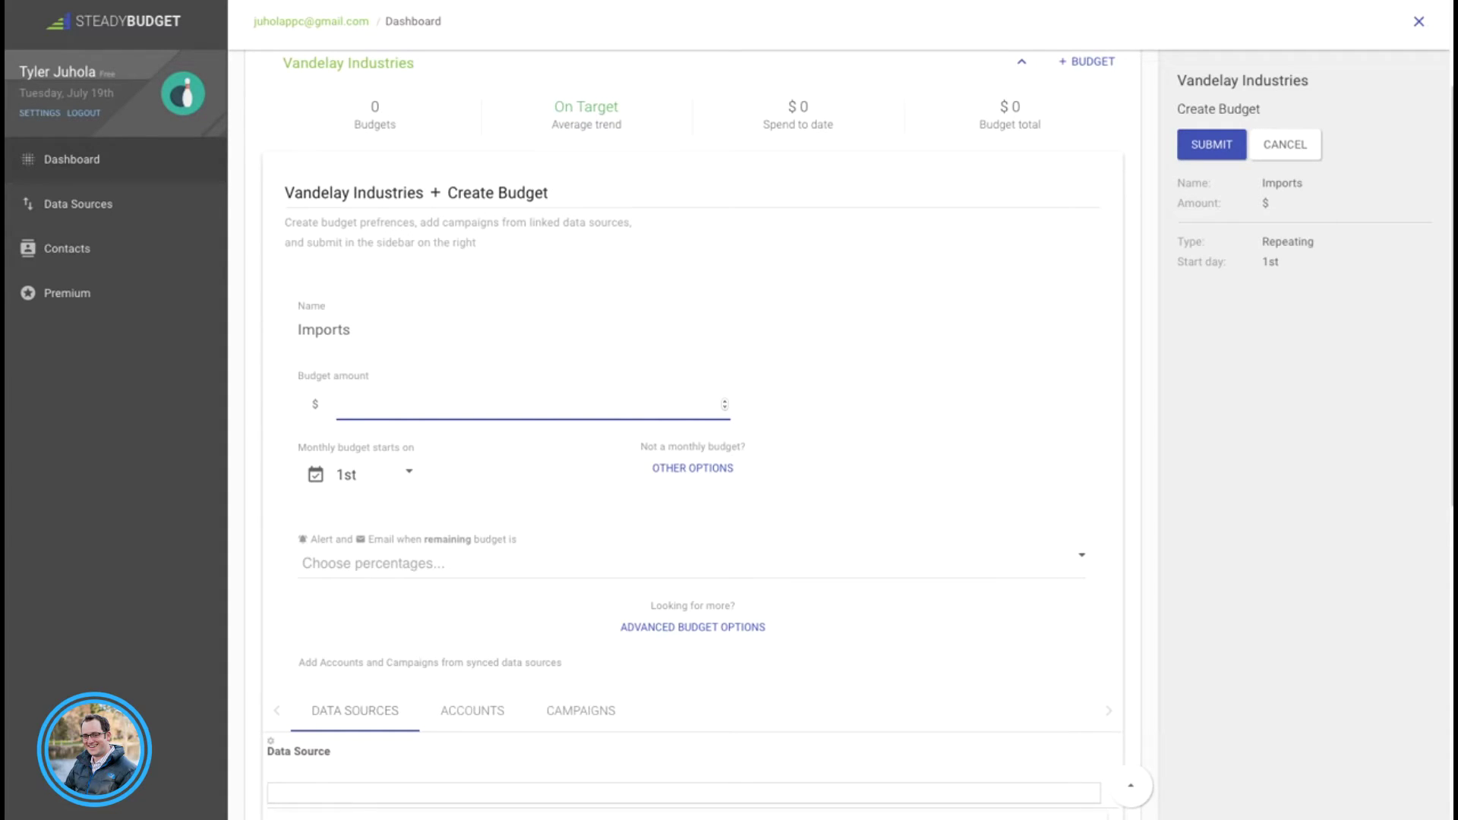
type("1500")
Step: Keep the monthly start day on the 1st and restore the default monthly budget settings
scroll(921, 398, "down", 1)
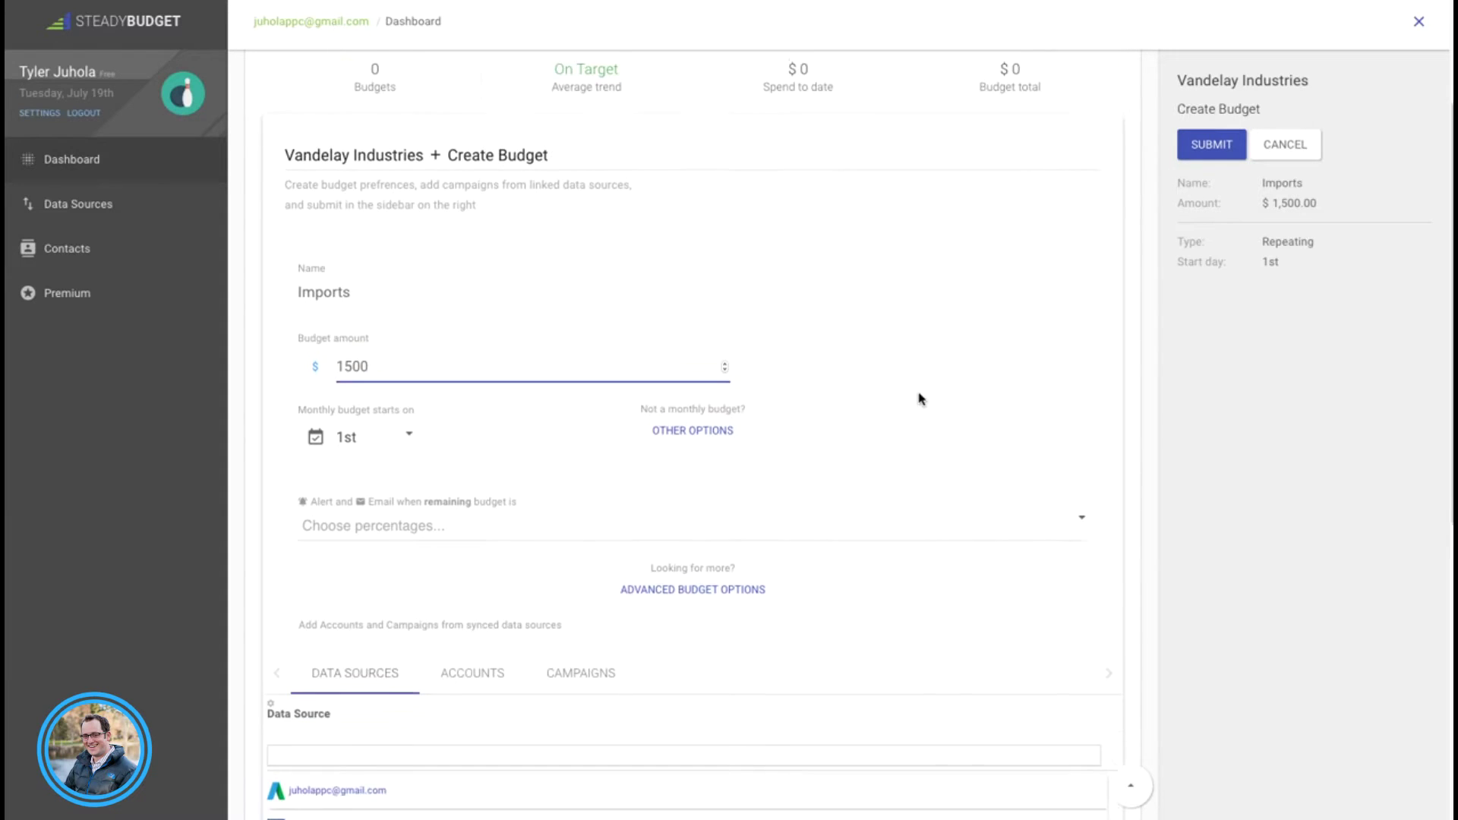
left_click(410, 418)
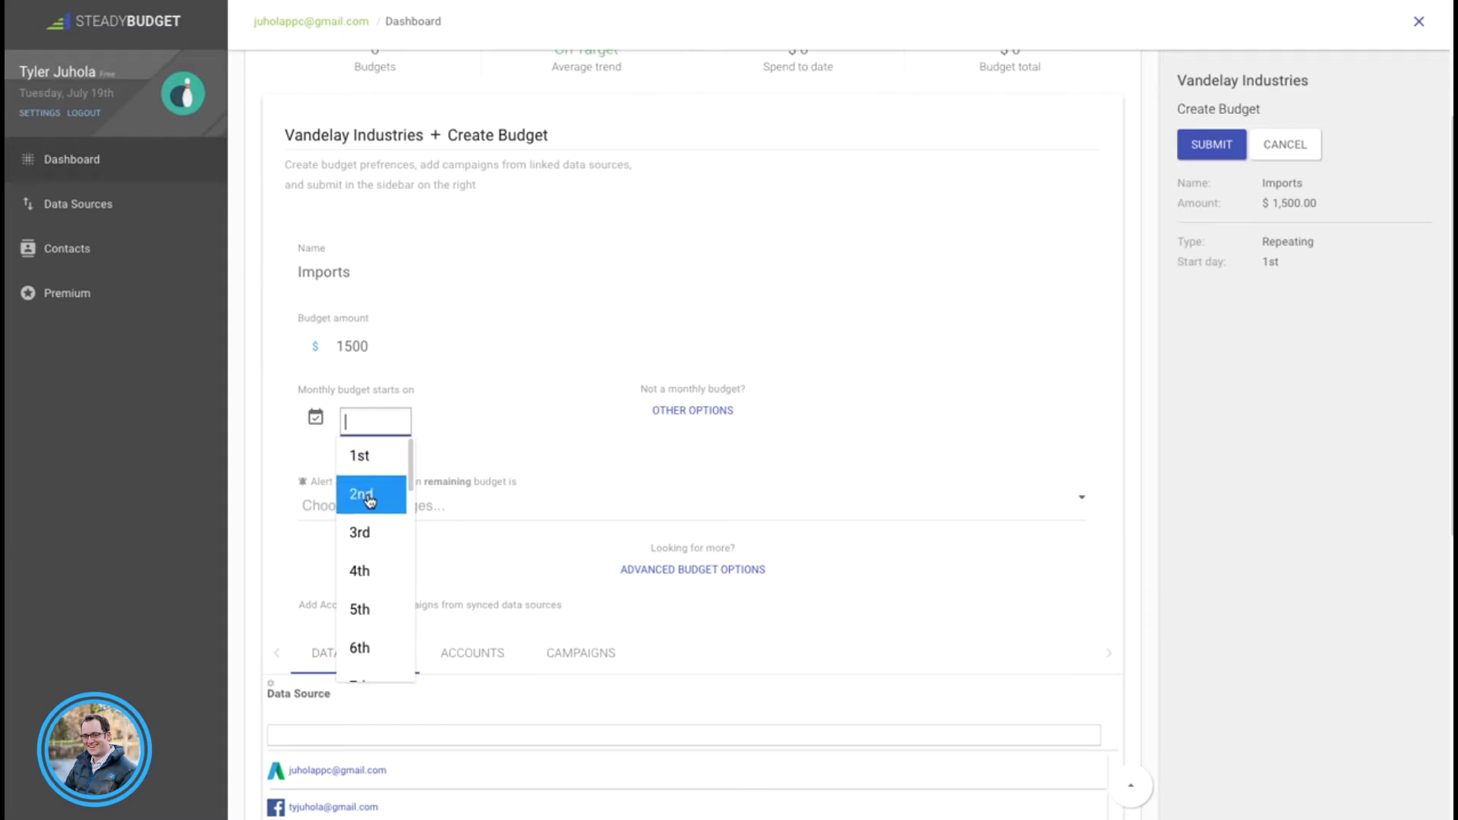
scroll(362, 562, "down", 1)
scroll(362, 593, "up", 3)
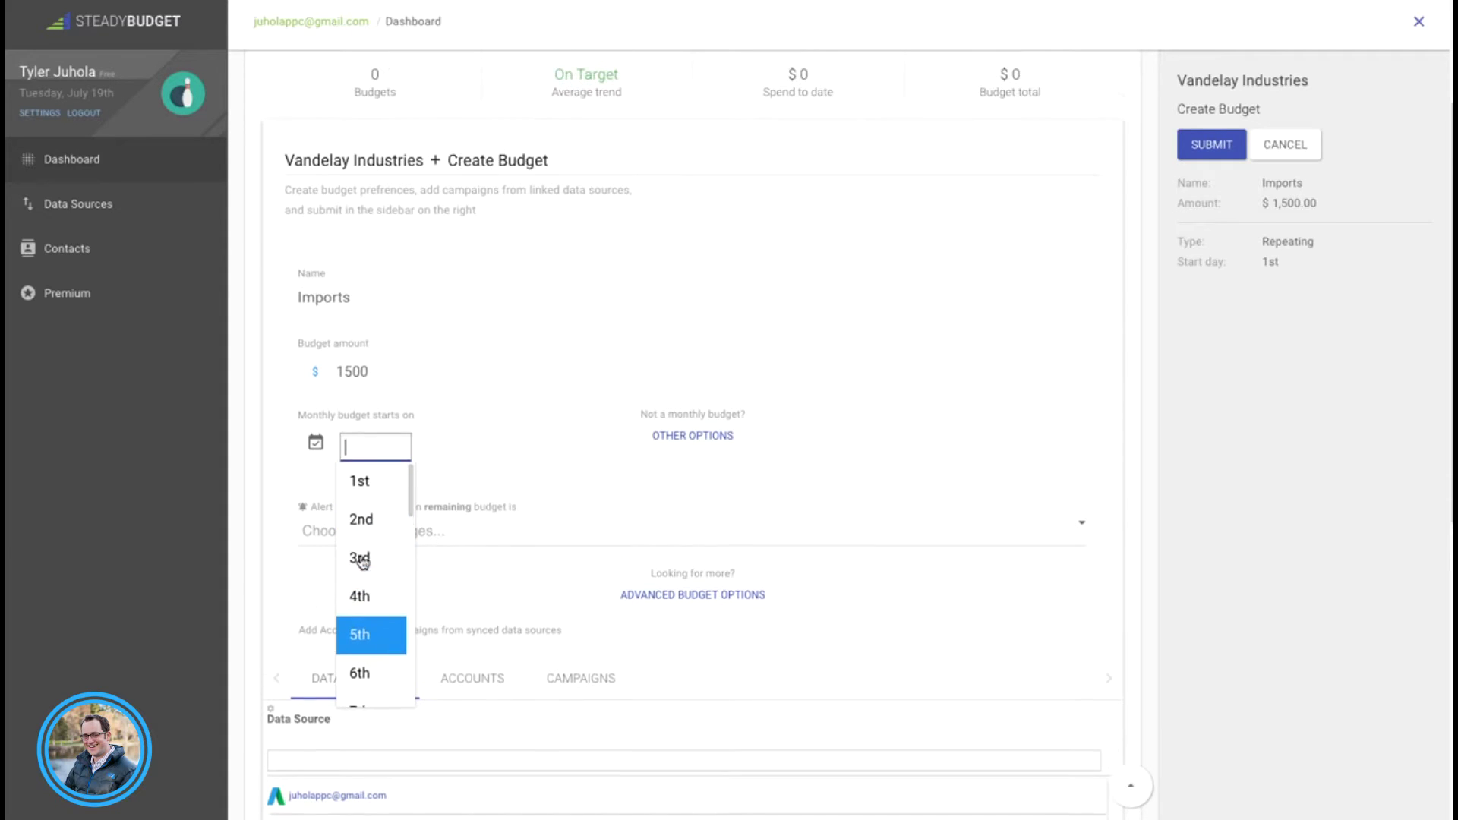
left_click(557, 449)
left_click(691, 435)
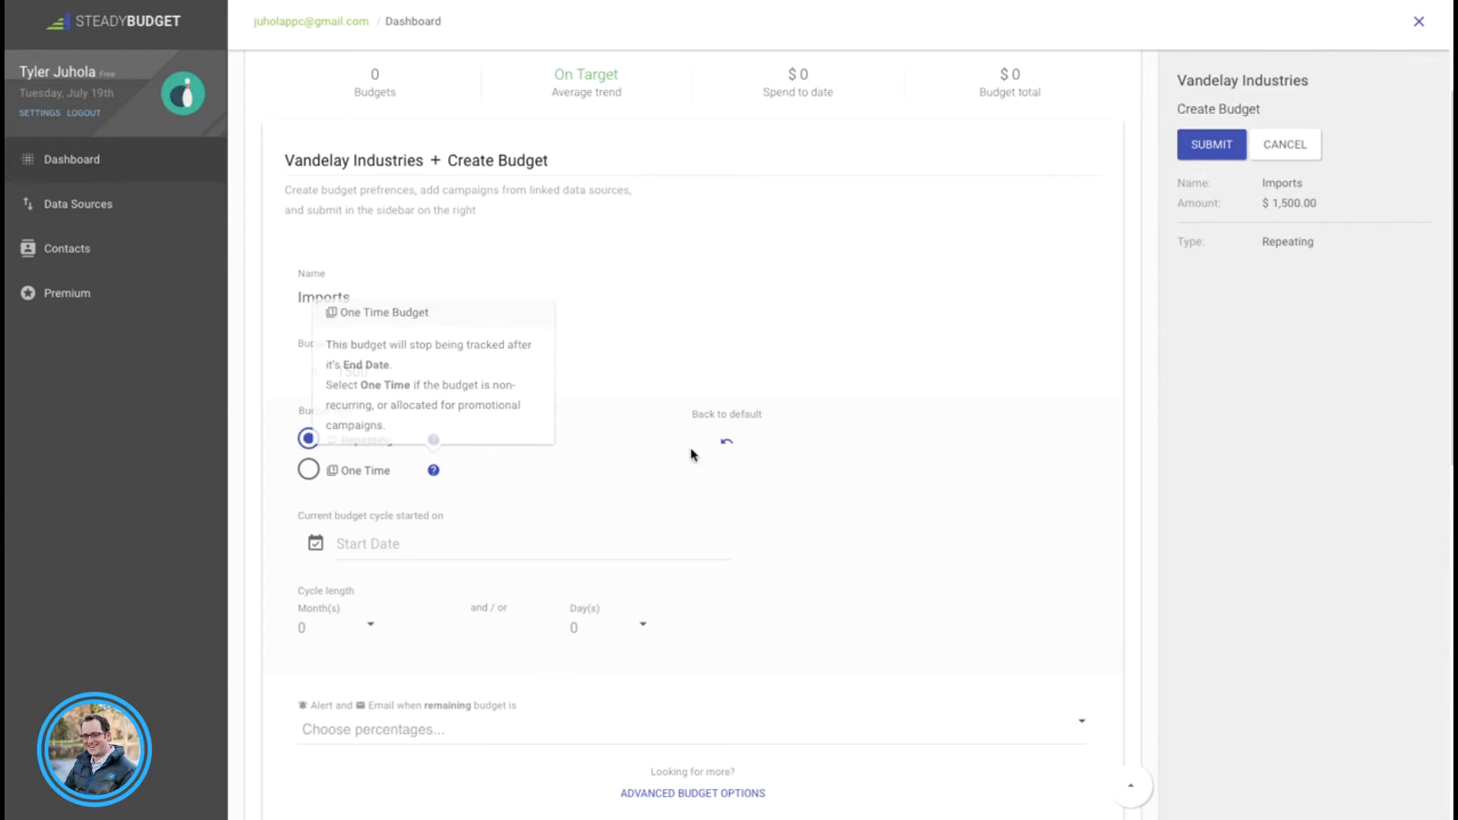
left_click(727, 441)
scroll(271, 489, "down", 1)
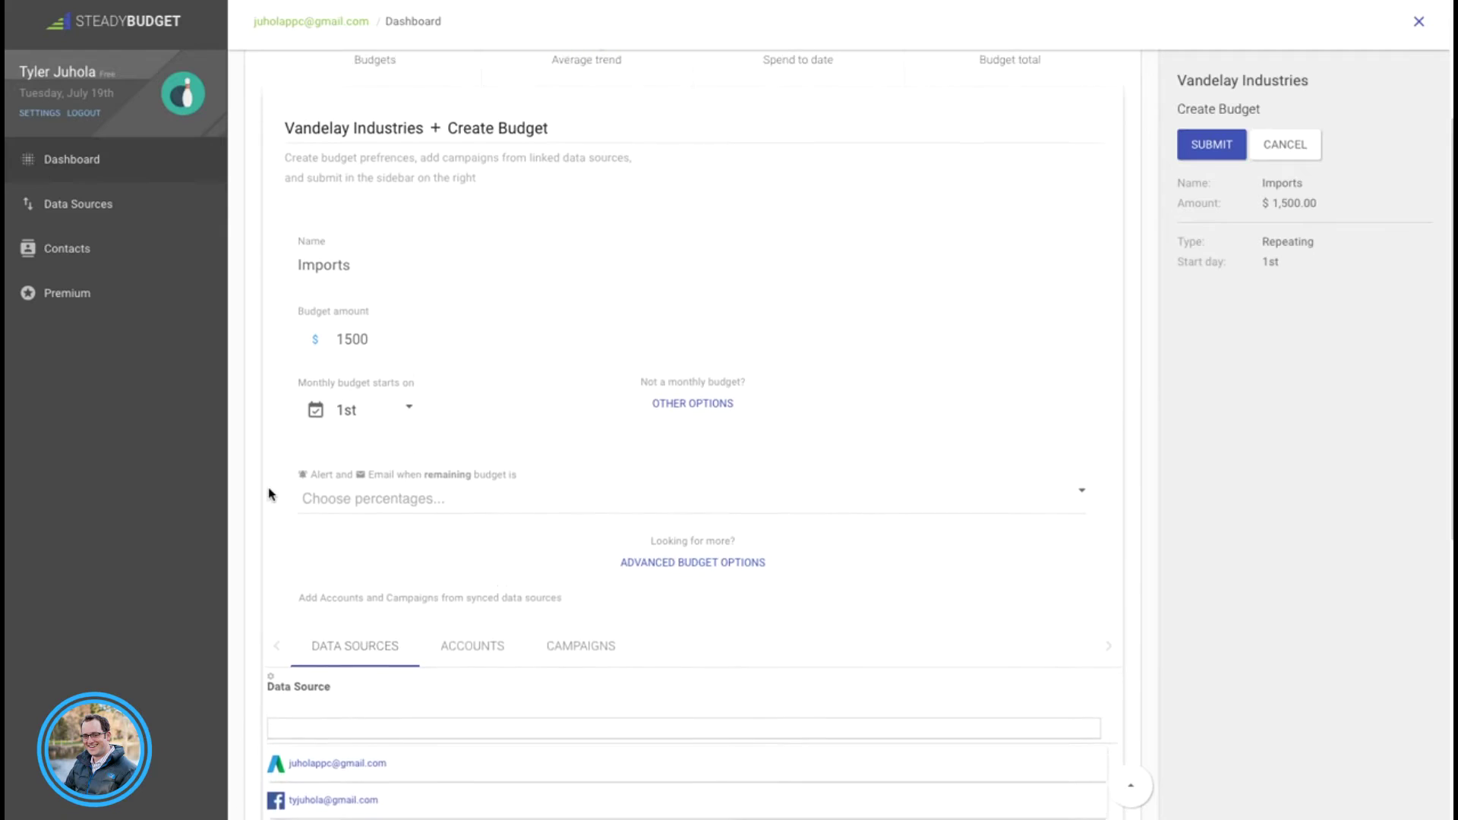
left_click(390, 463)
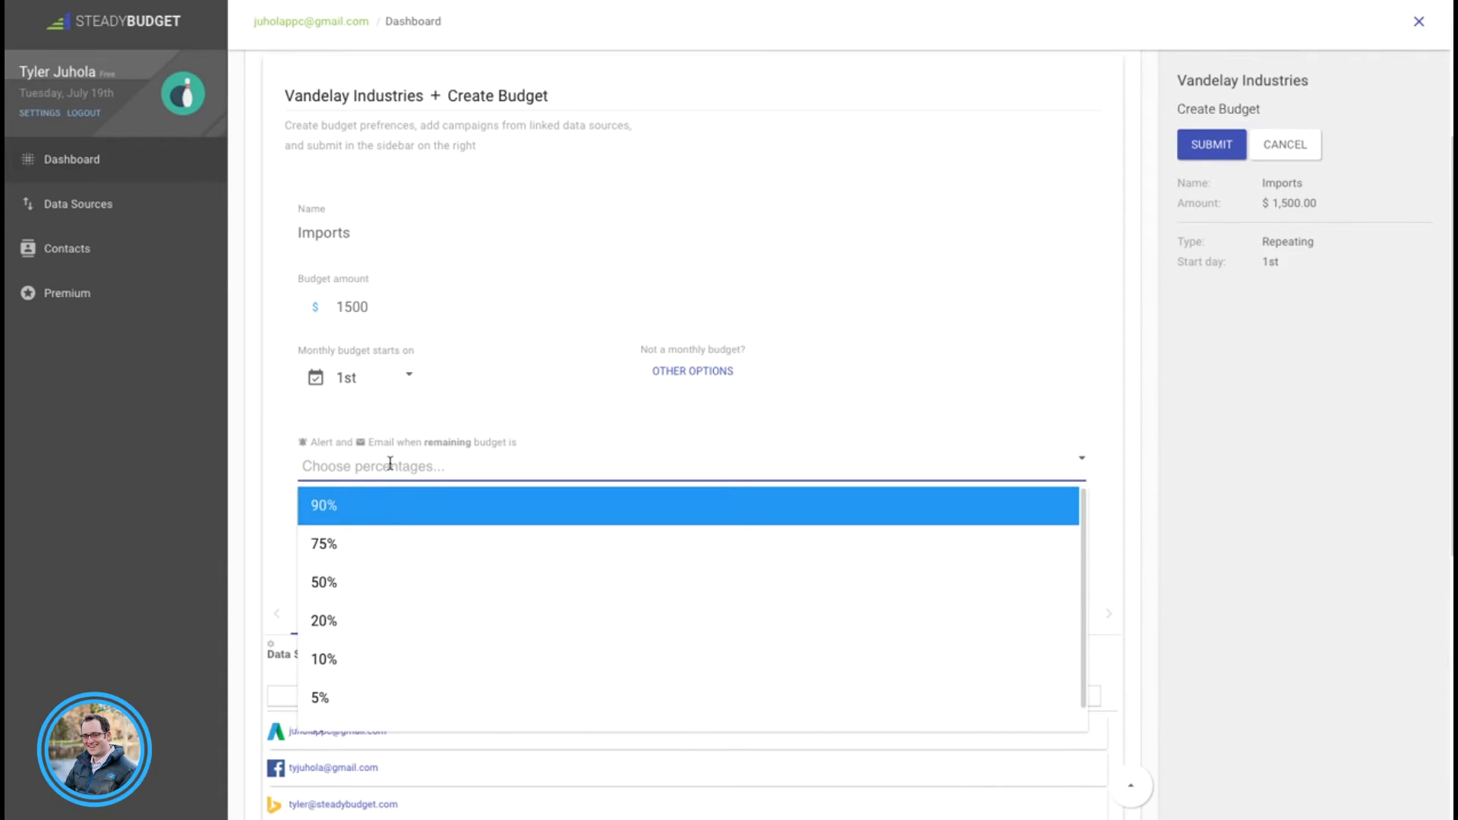
Step: Add alerts at 50%, 20%, 10%, 5% and 1% remaining, then reveal the advanced budget options
left_click(378, 585)
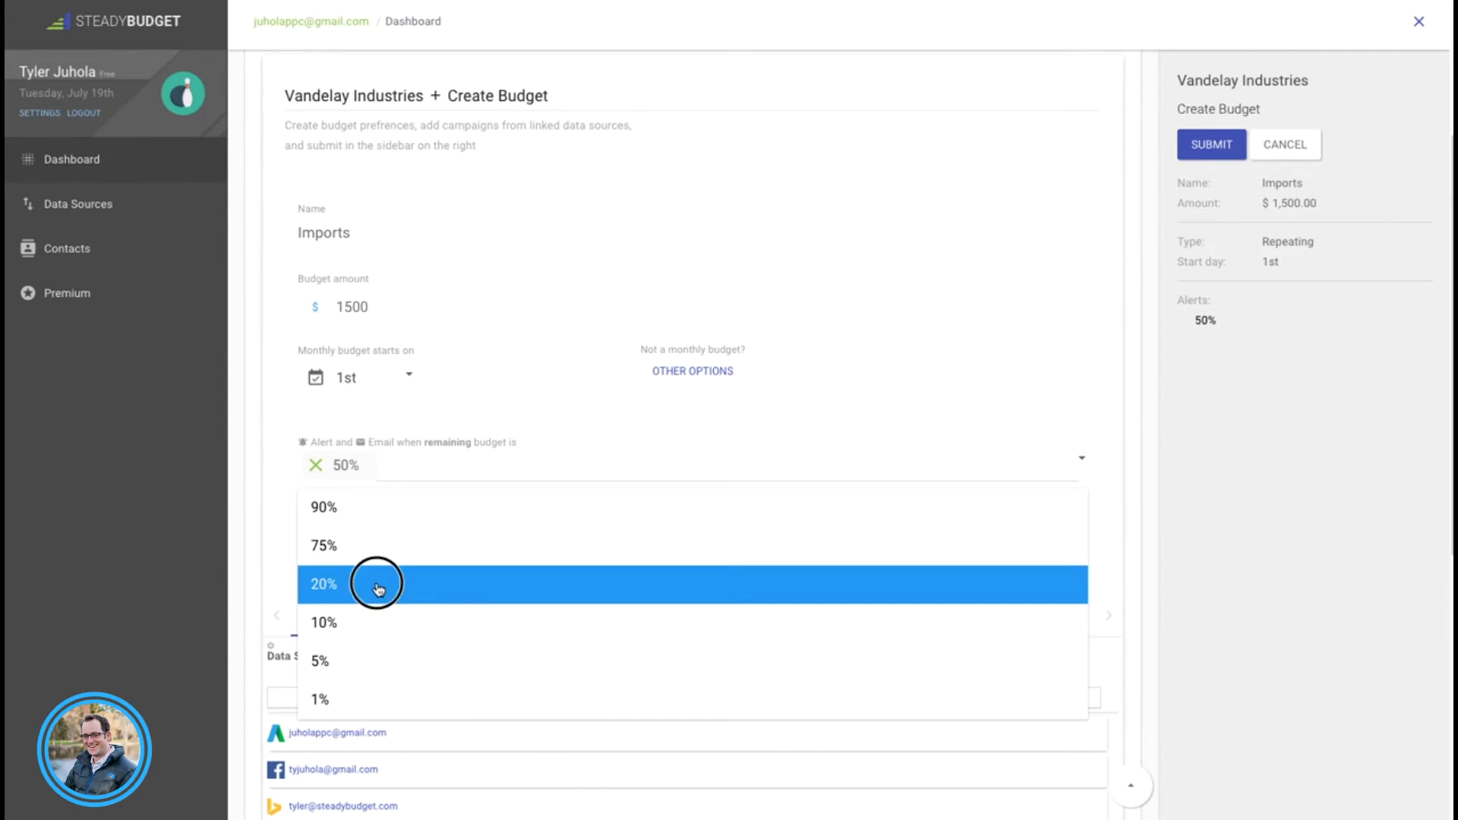
left_click(378, 590)
left_click(378, 590)
left_click(378, 590)
left_click(378, 590)
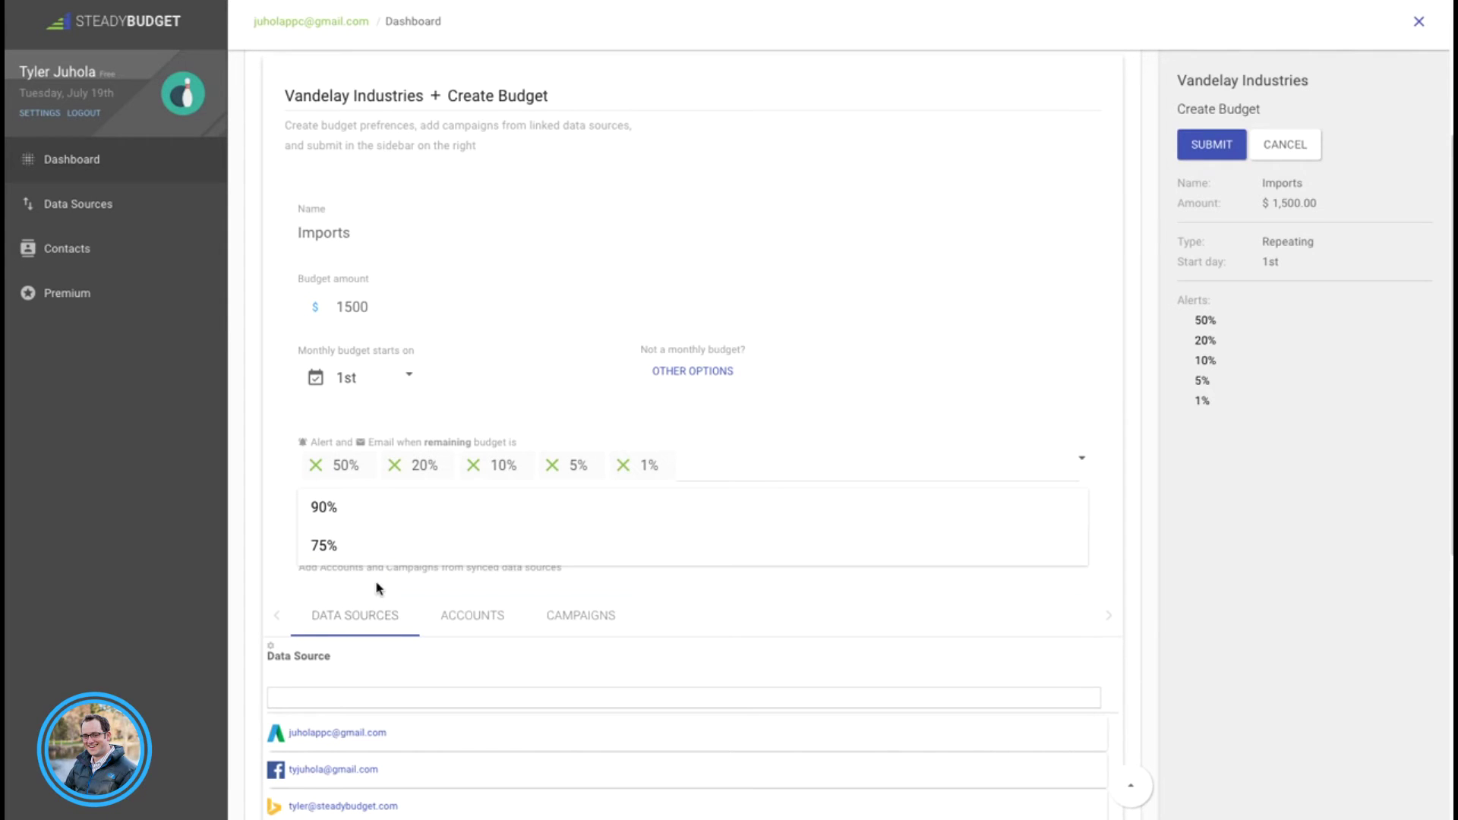
left_click(274, 589)
scroll(274, 565, "down", 1)
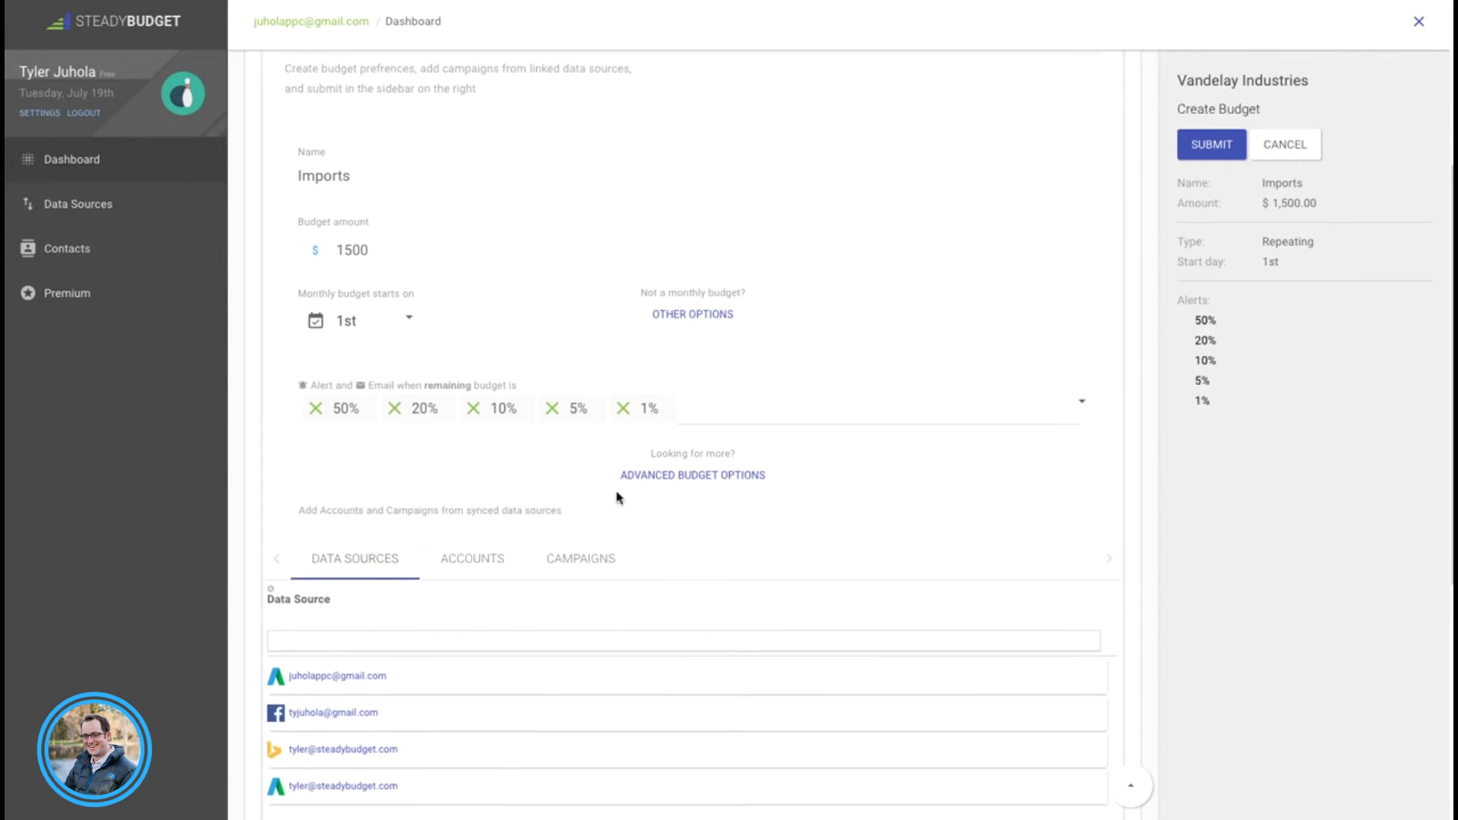
left_click(731, 477)
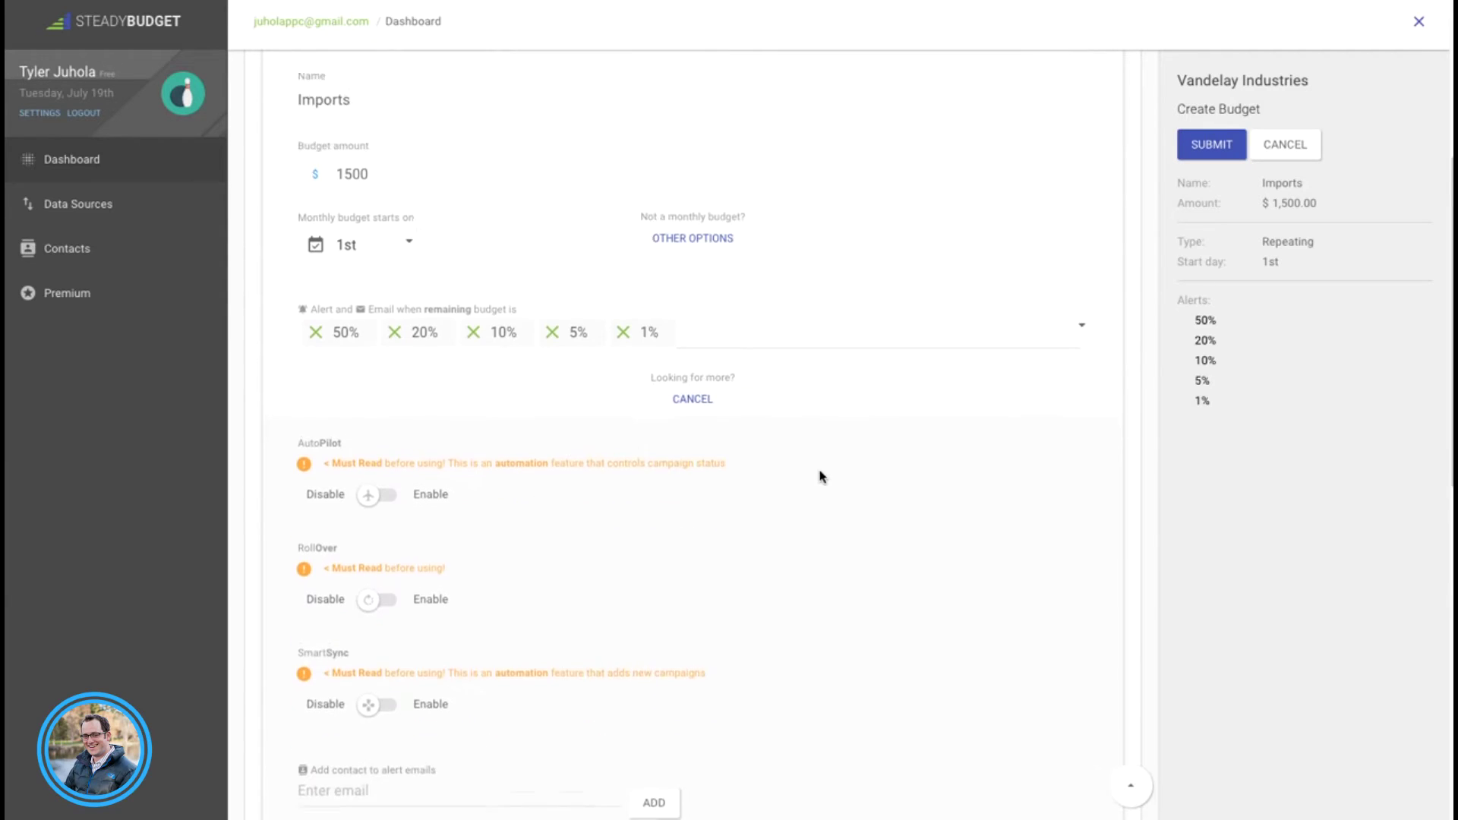
scroll(820, 475, "down", 2)
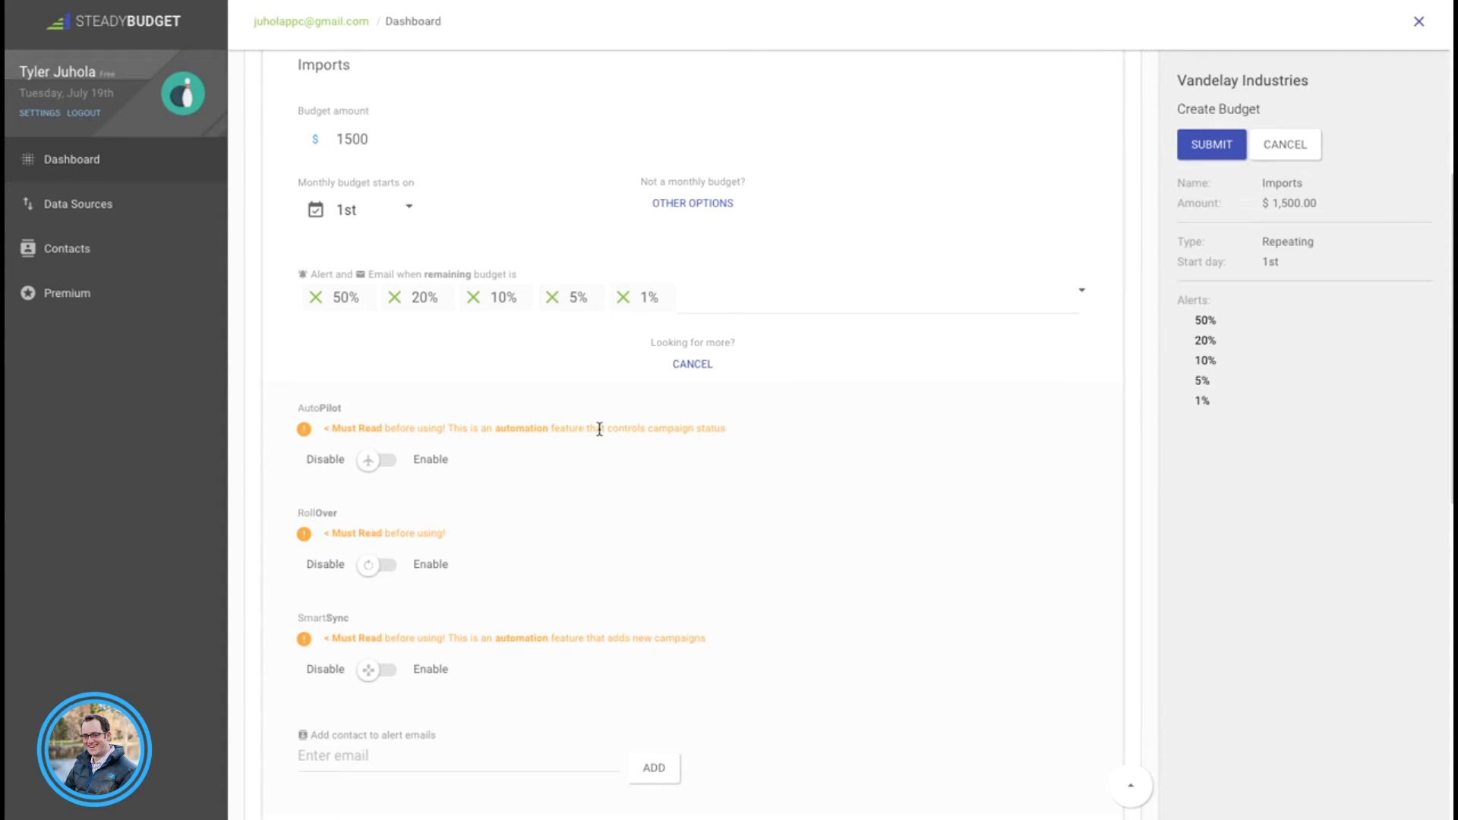
left_click(367, 461)
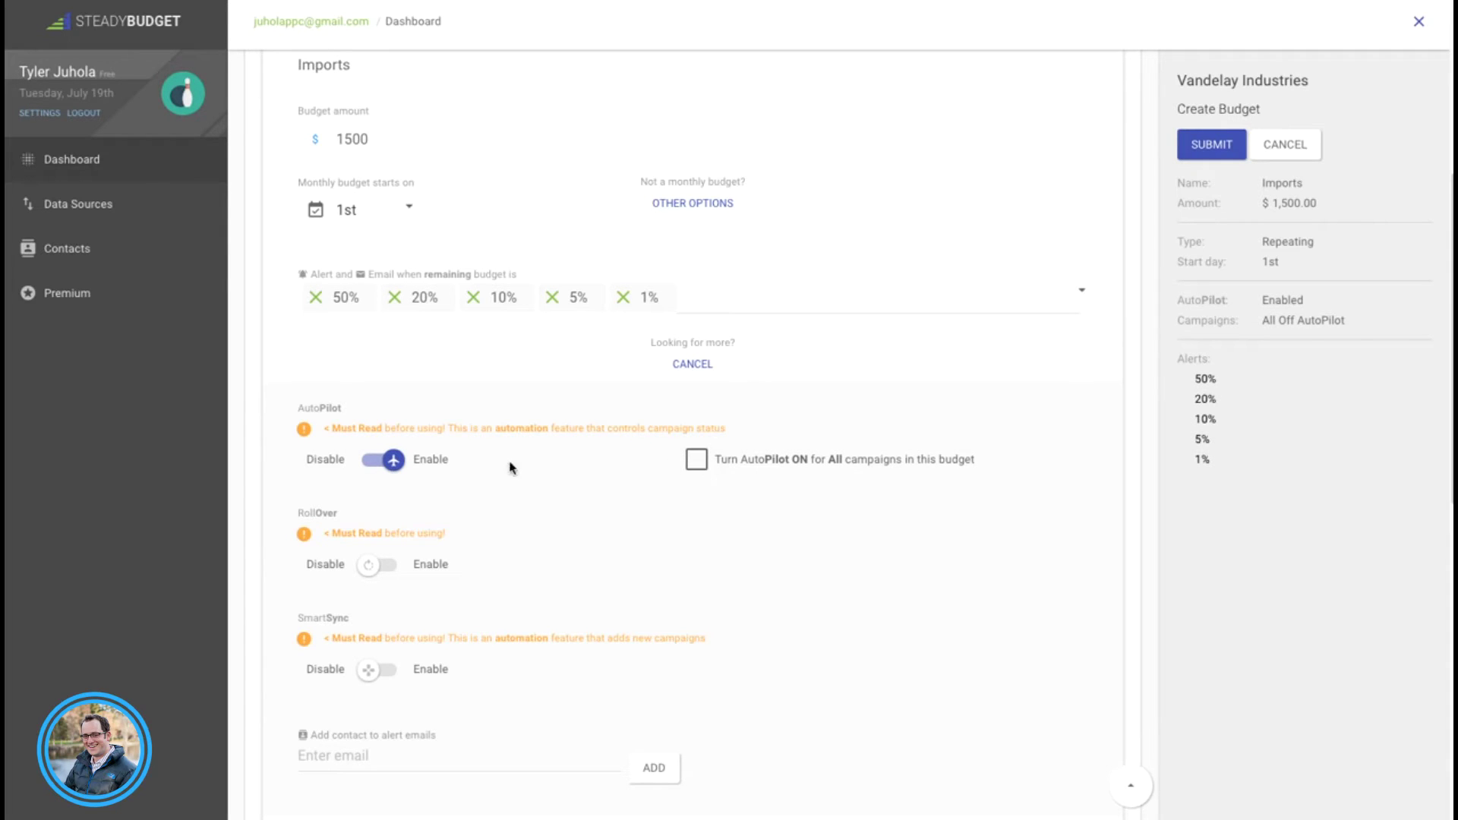
left_click(395, 460)
scroll(505, 465, "down", 1)
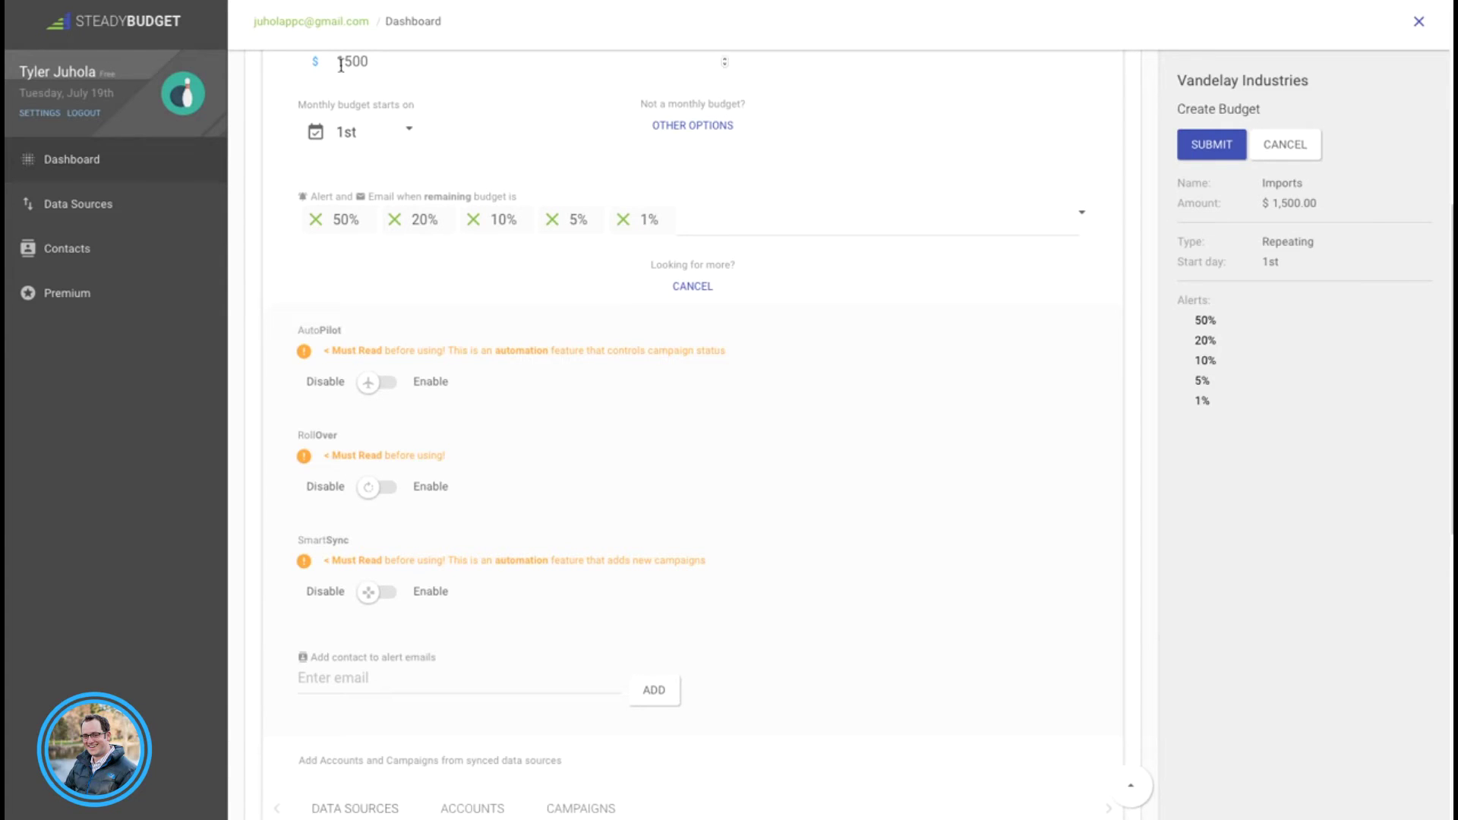
Step: Enable RollOver and set this cycle's rollover amount to -242
left_click(372, 493)
left_click(749, 490)
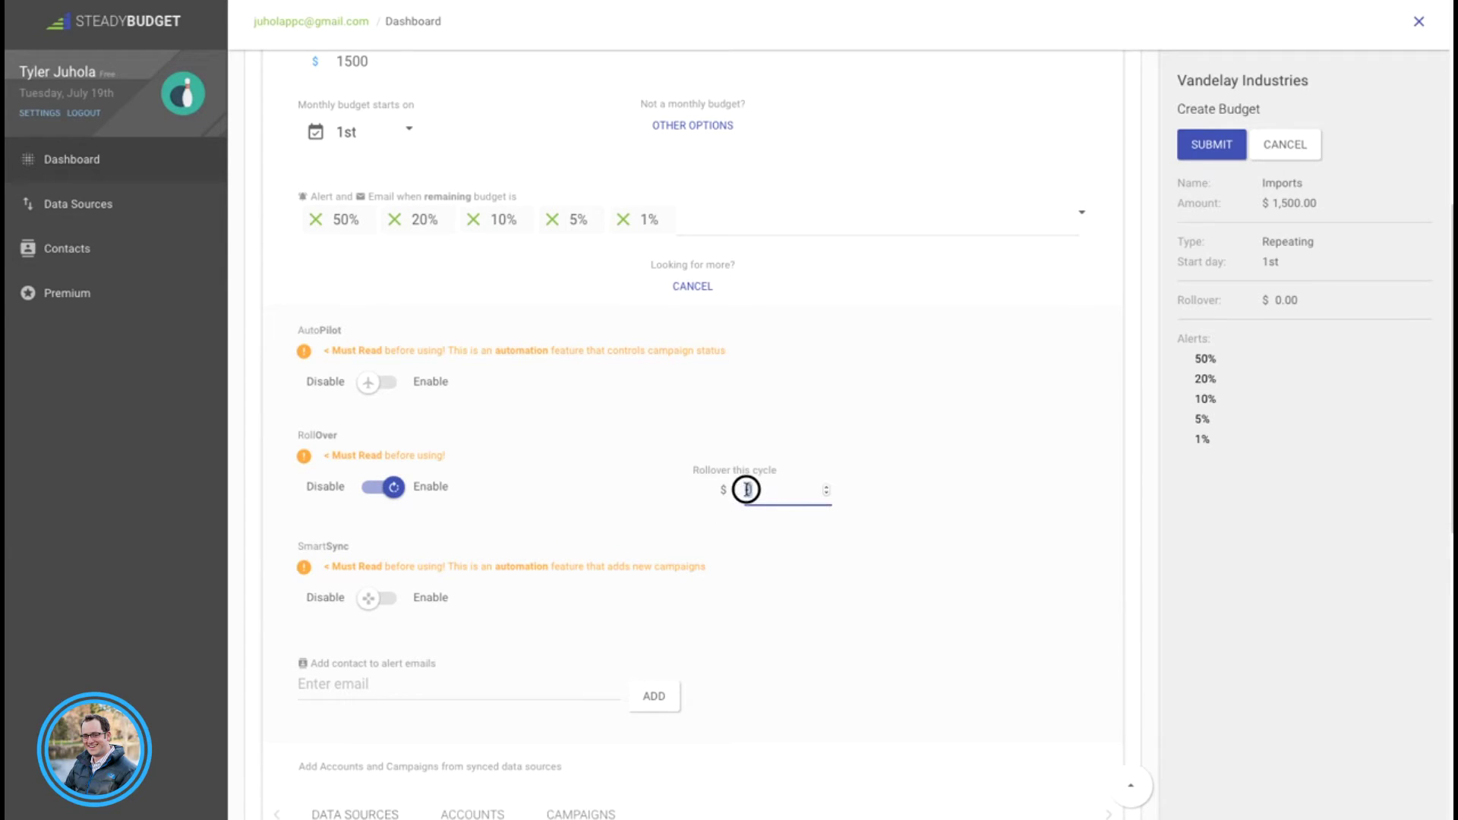
type("-242")
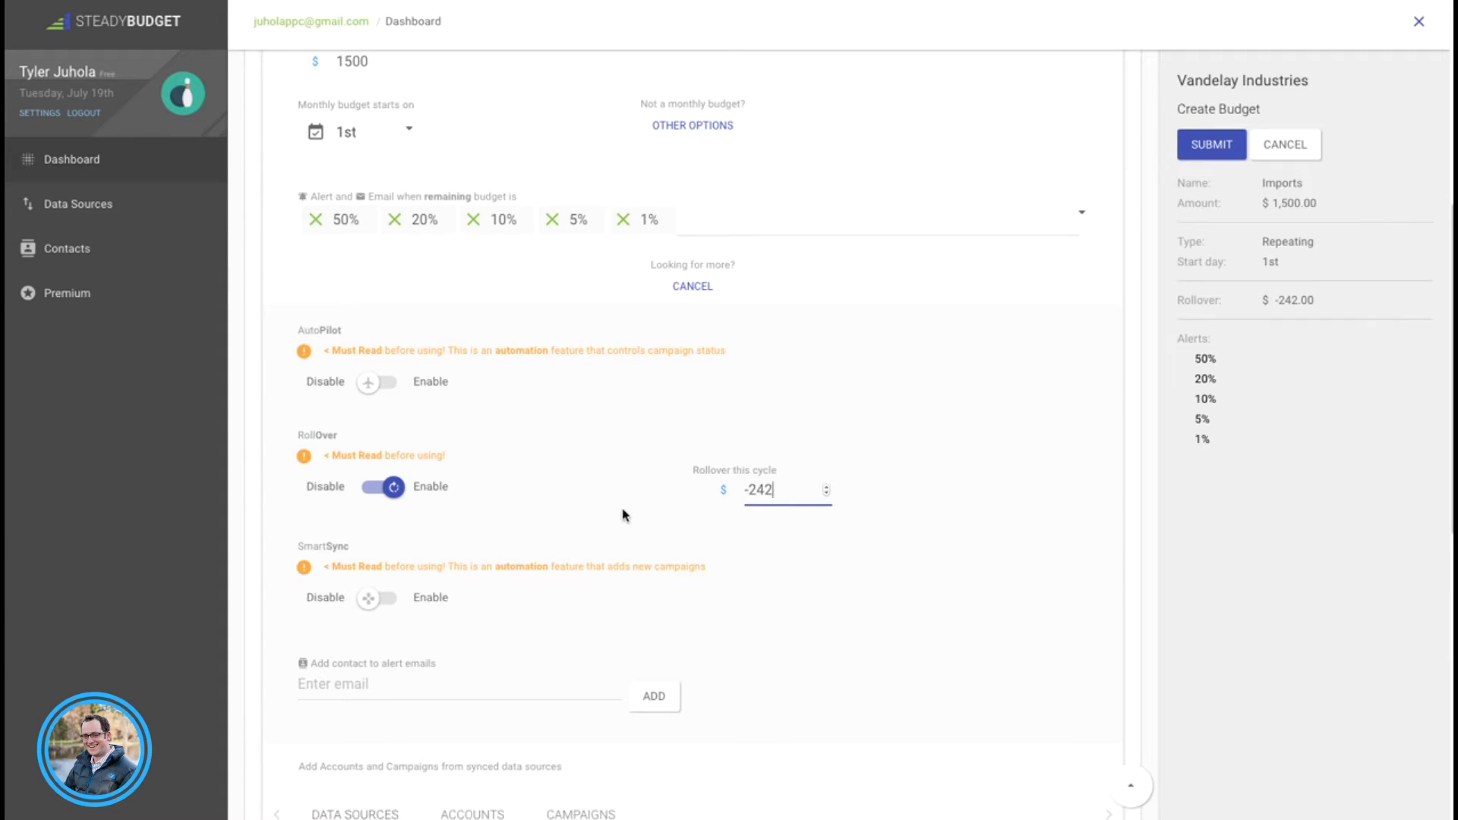
scroll(282, 578, "down", 1)
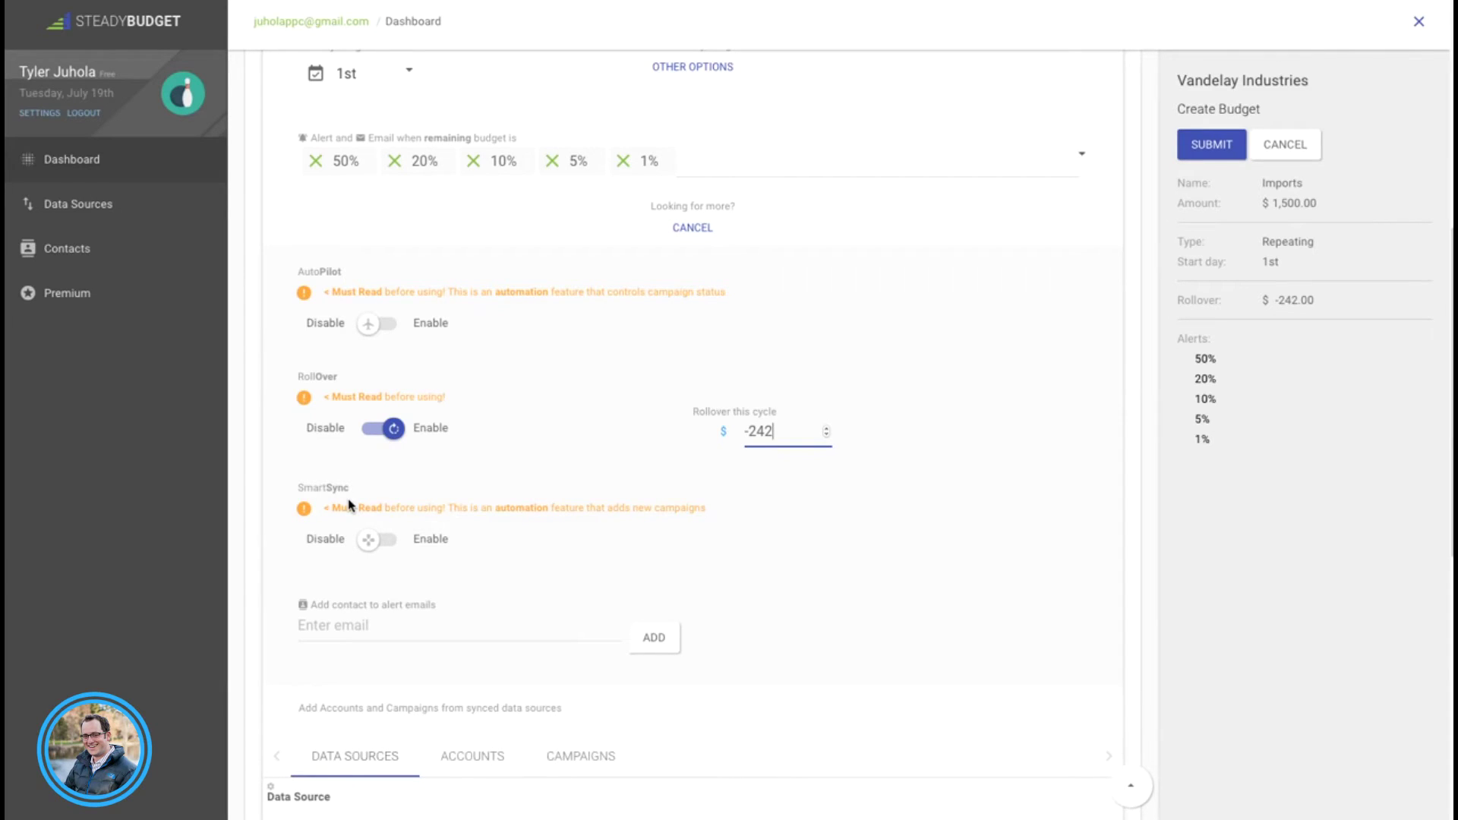
scroll(506, 519, "down", 1)
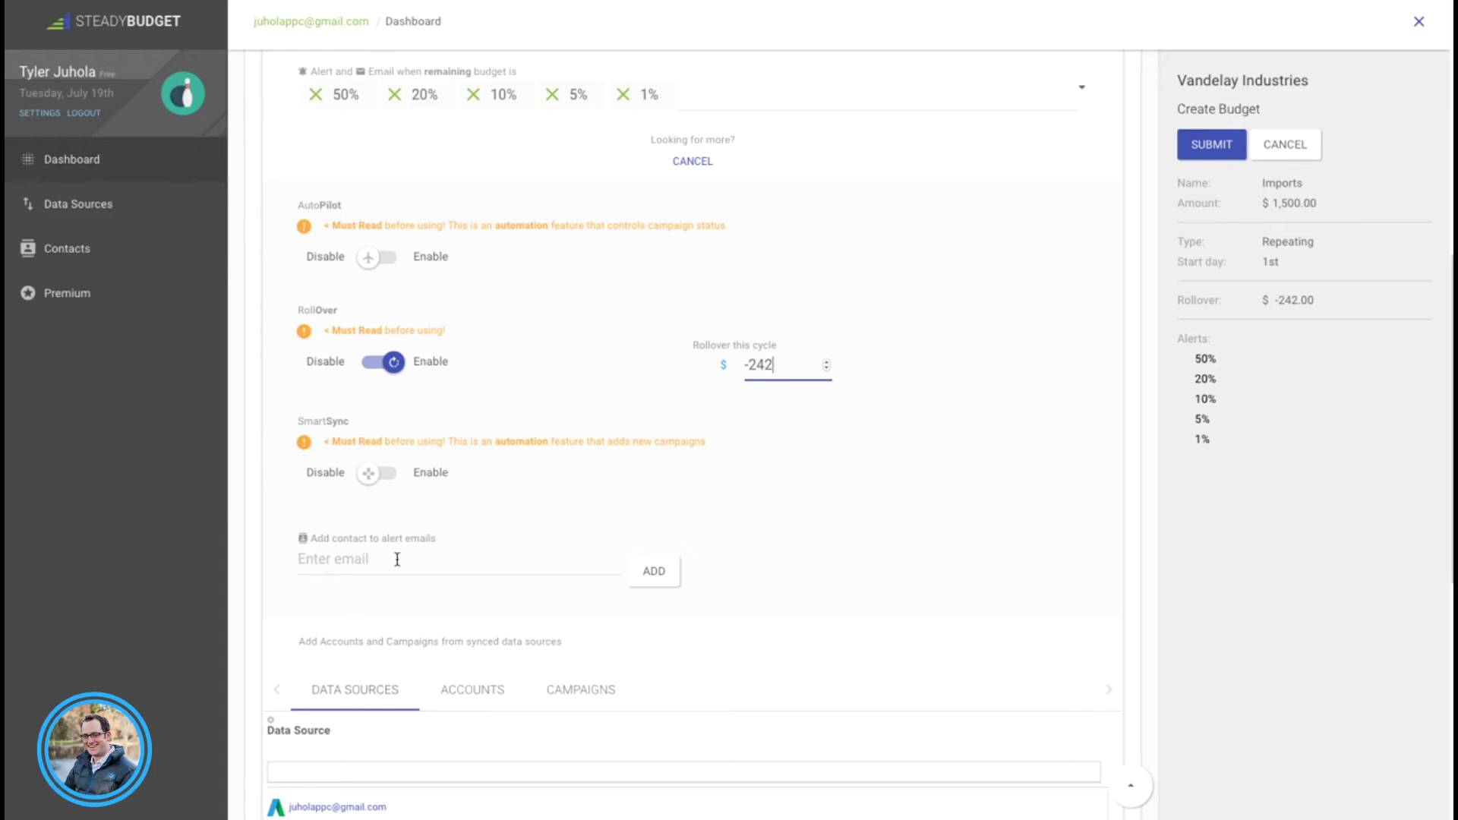
Step: Add a team contact's e-mail address to the Imports budget's alert email list
left_click(398, 560)
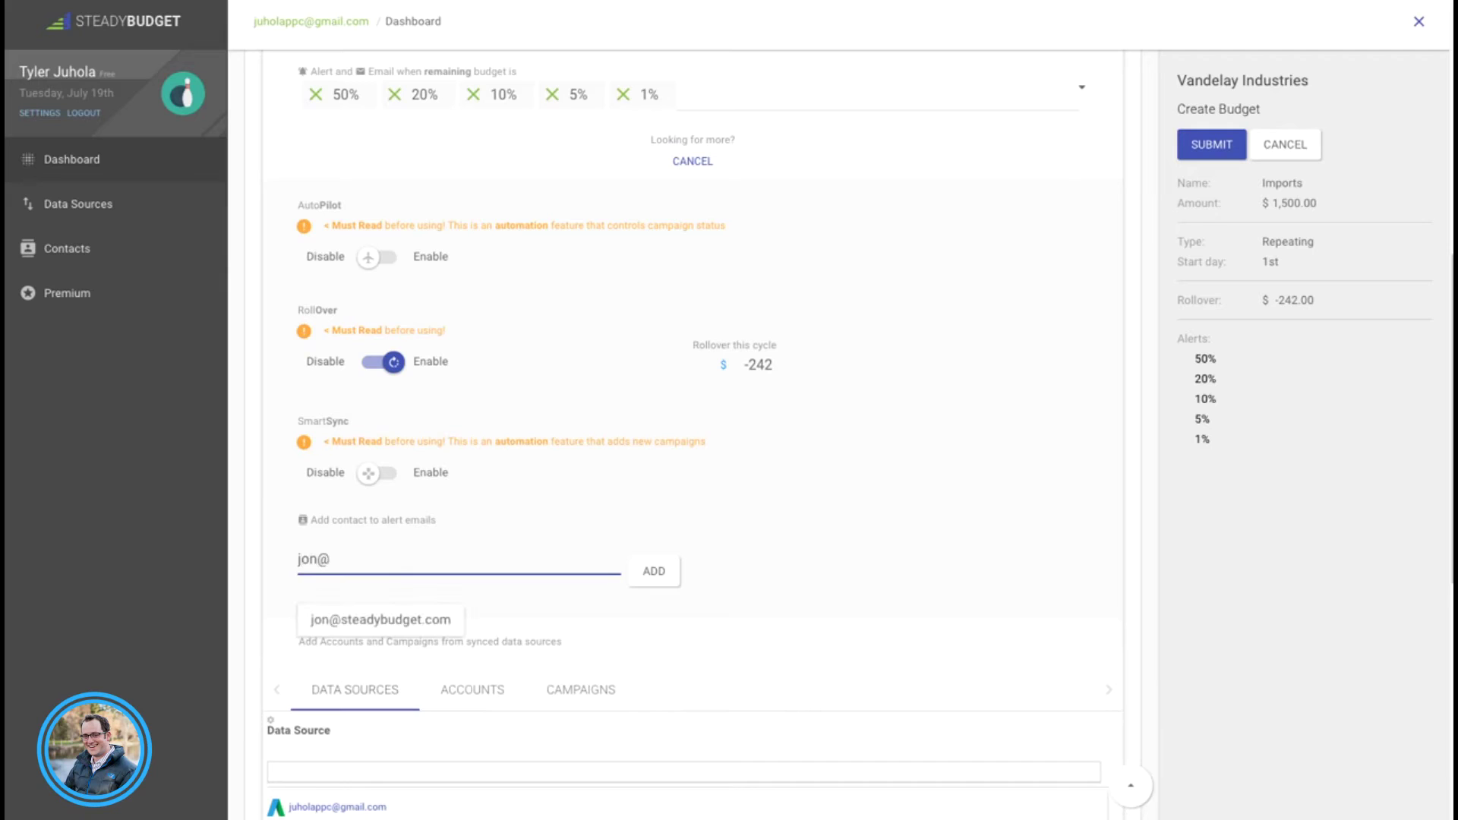
left_click(376, 620)
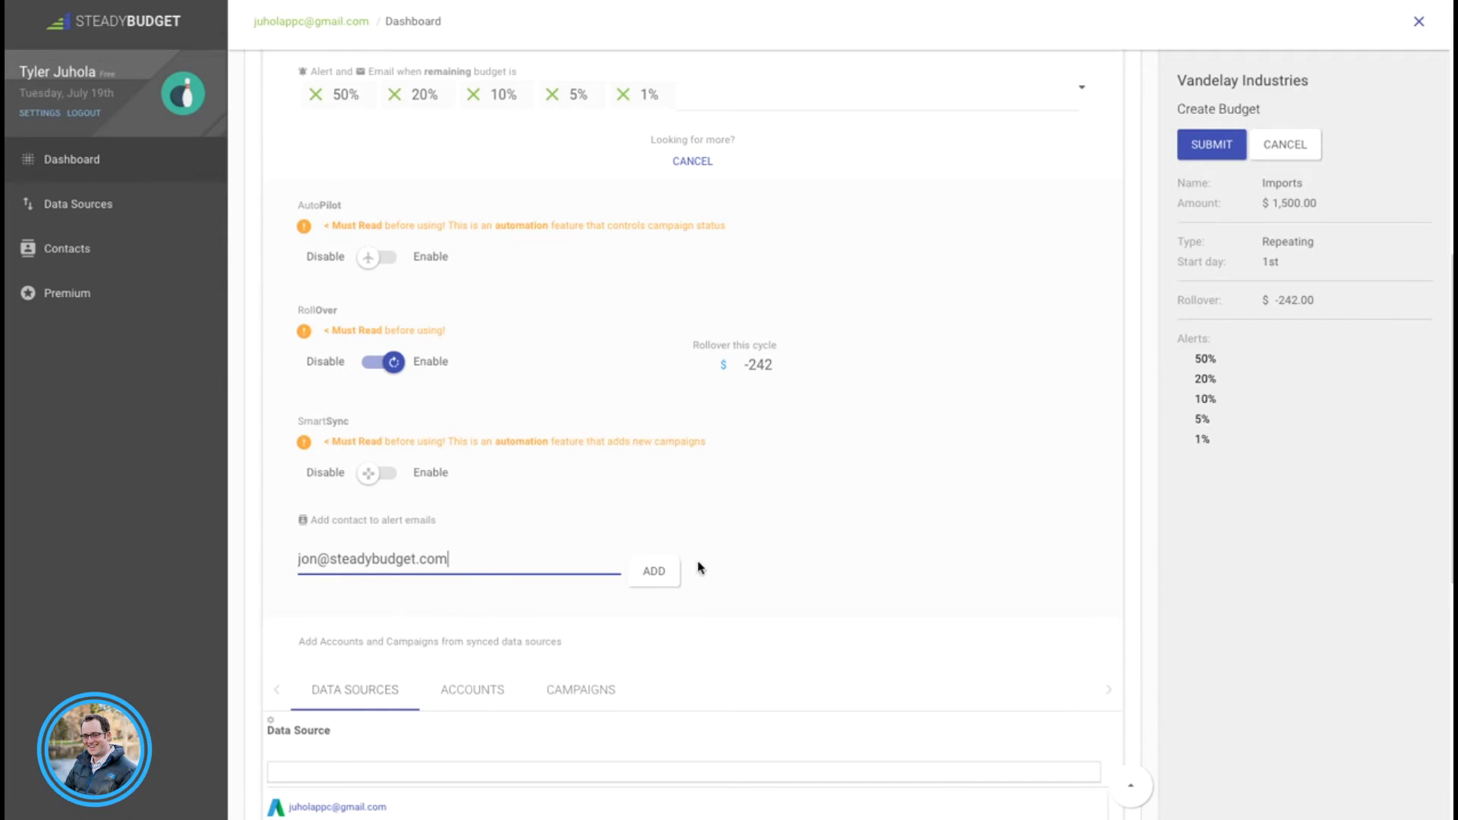
left_click(650, 573)
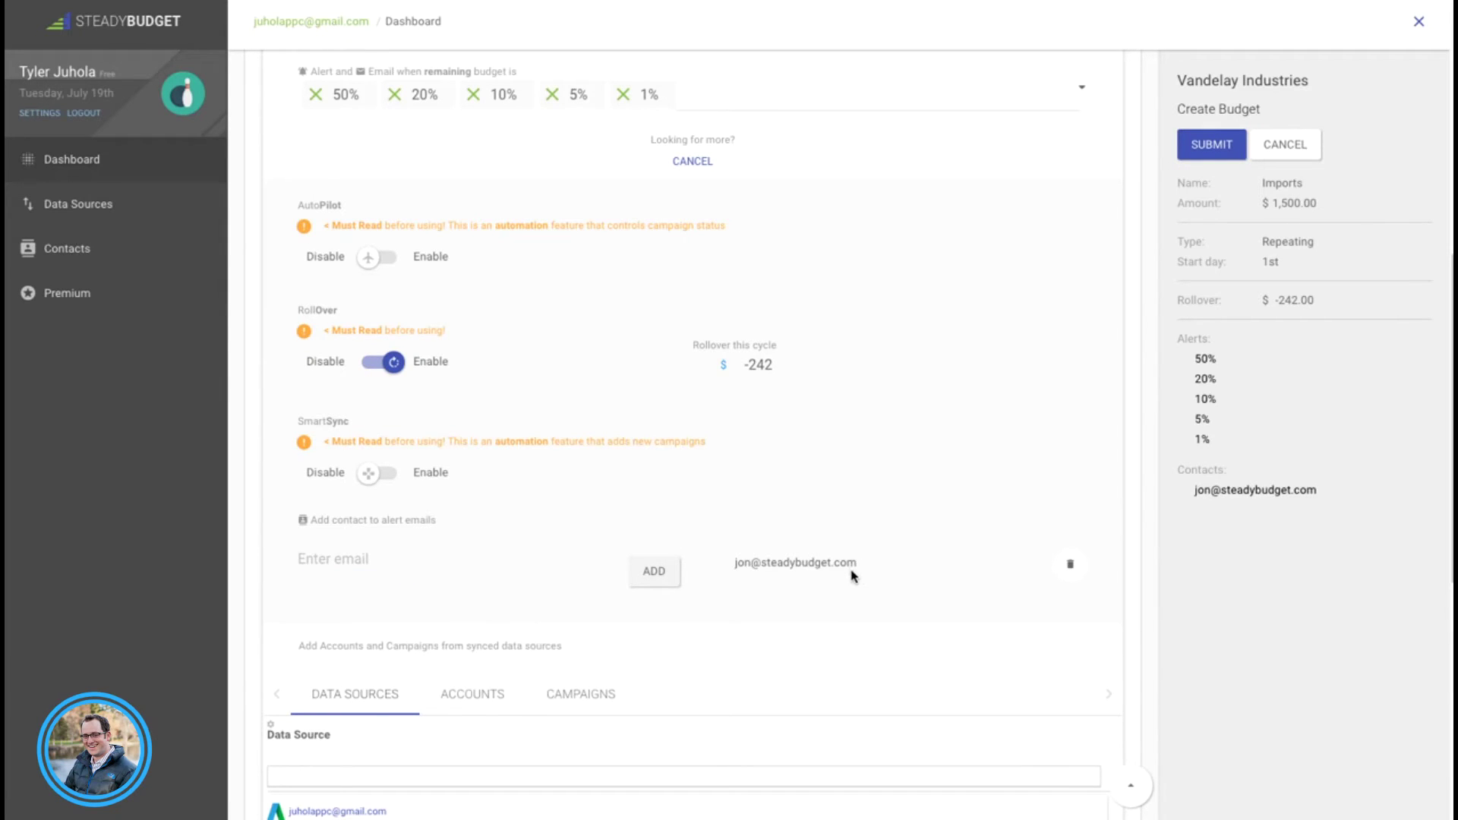
scroll(254, 609, "down", 3)
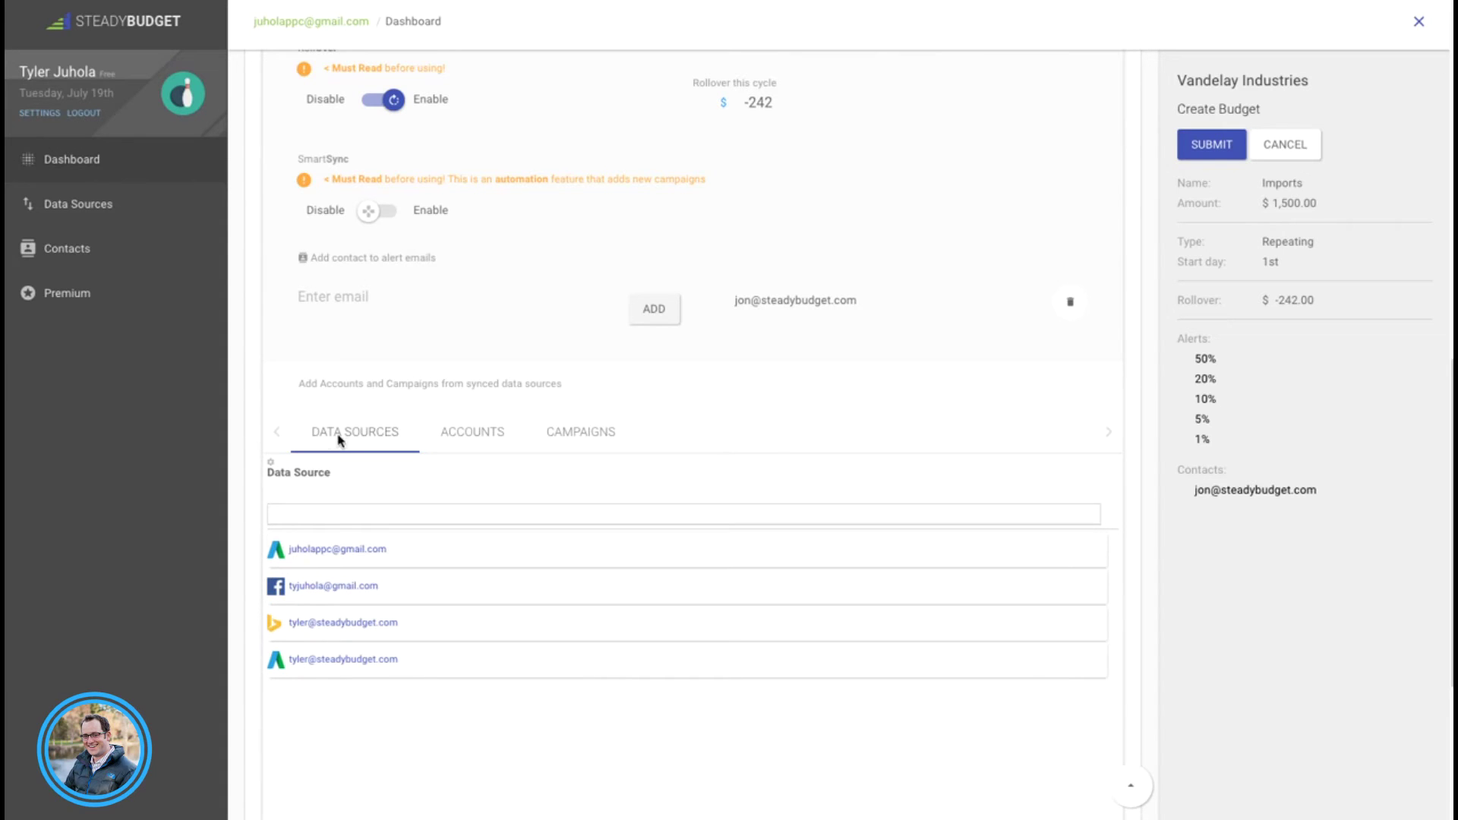
Step: Add 06202016_AllTimeSubscribersLookalike, 06202016_retargeting and 07132016_VideoViewsRetargeting from Facebook's Bitsbox Ads account
left_click(320, 592)
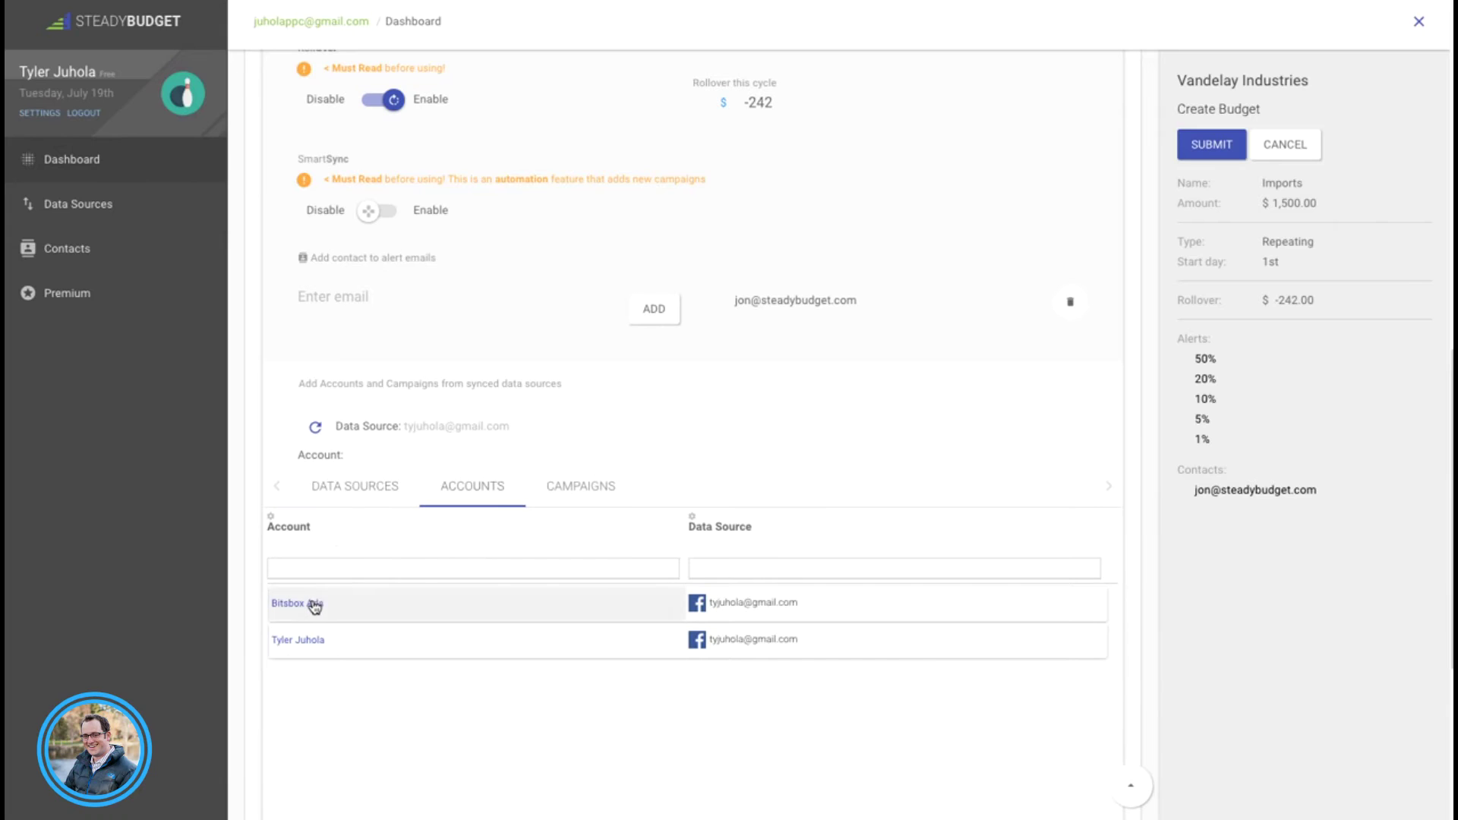
left_click(314, 606)
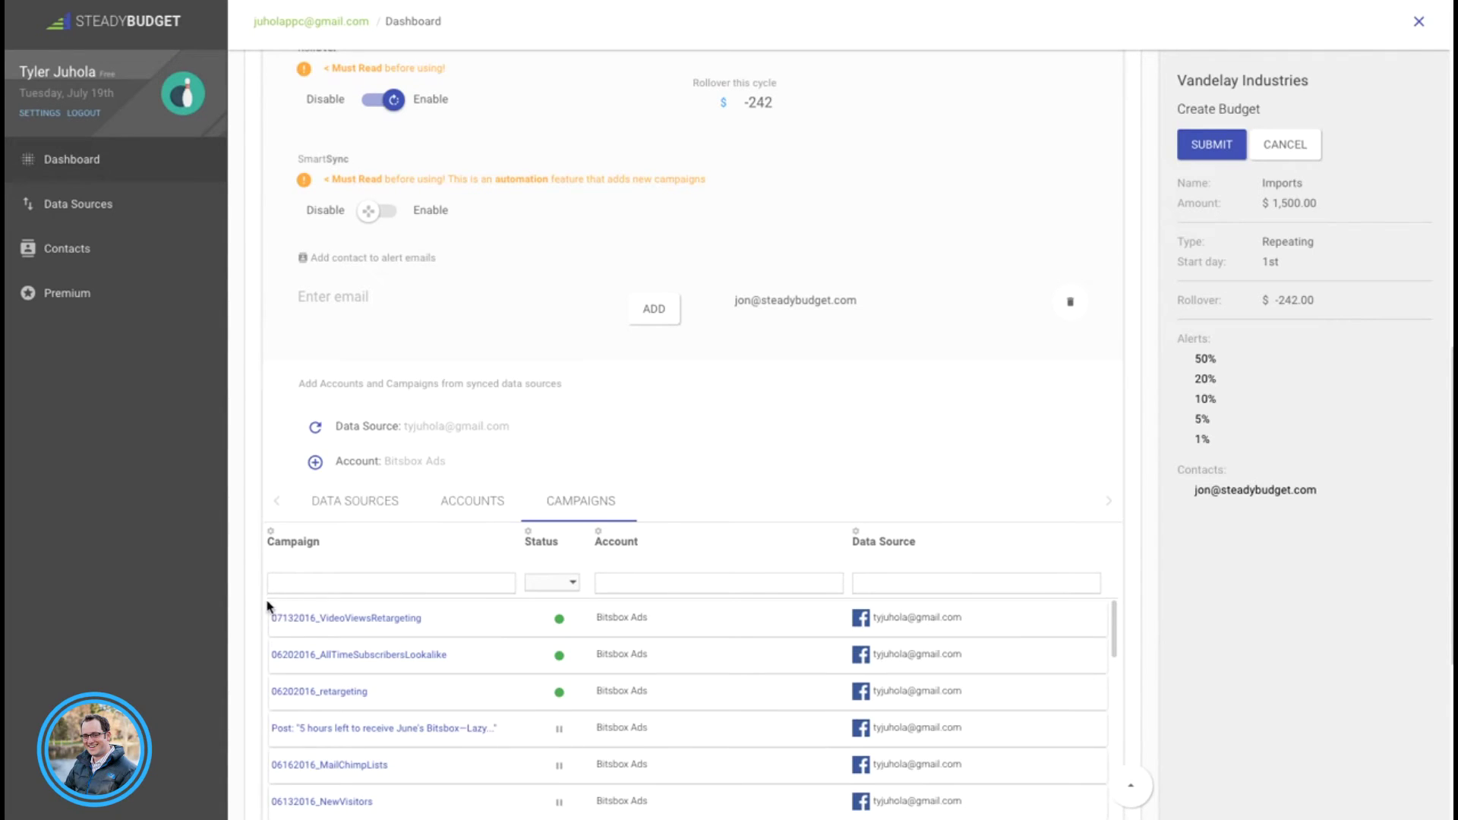
scroll(337, 532, "down", 2)
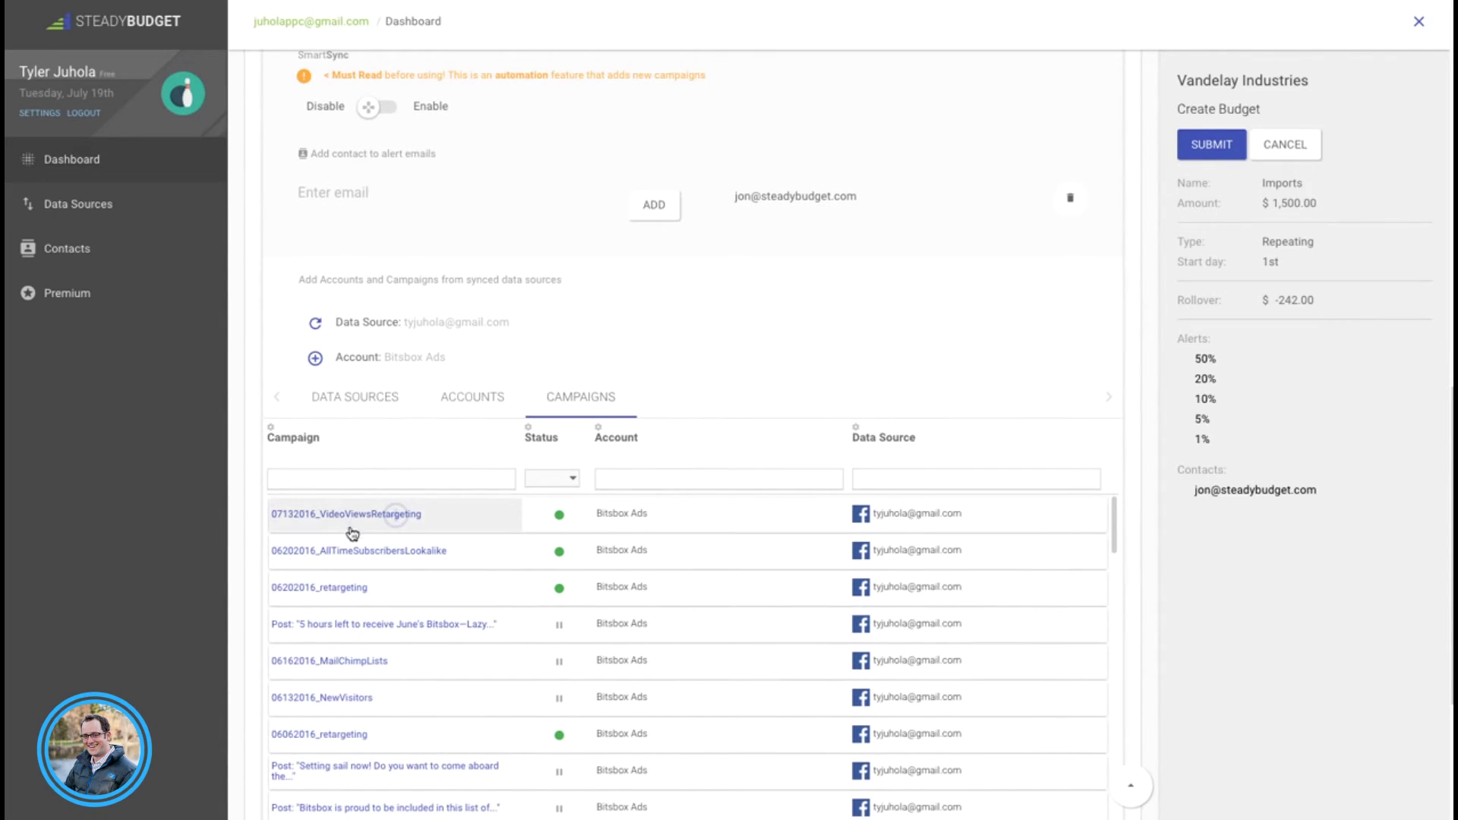
left_click(368, 555)
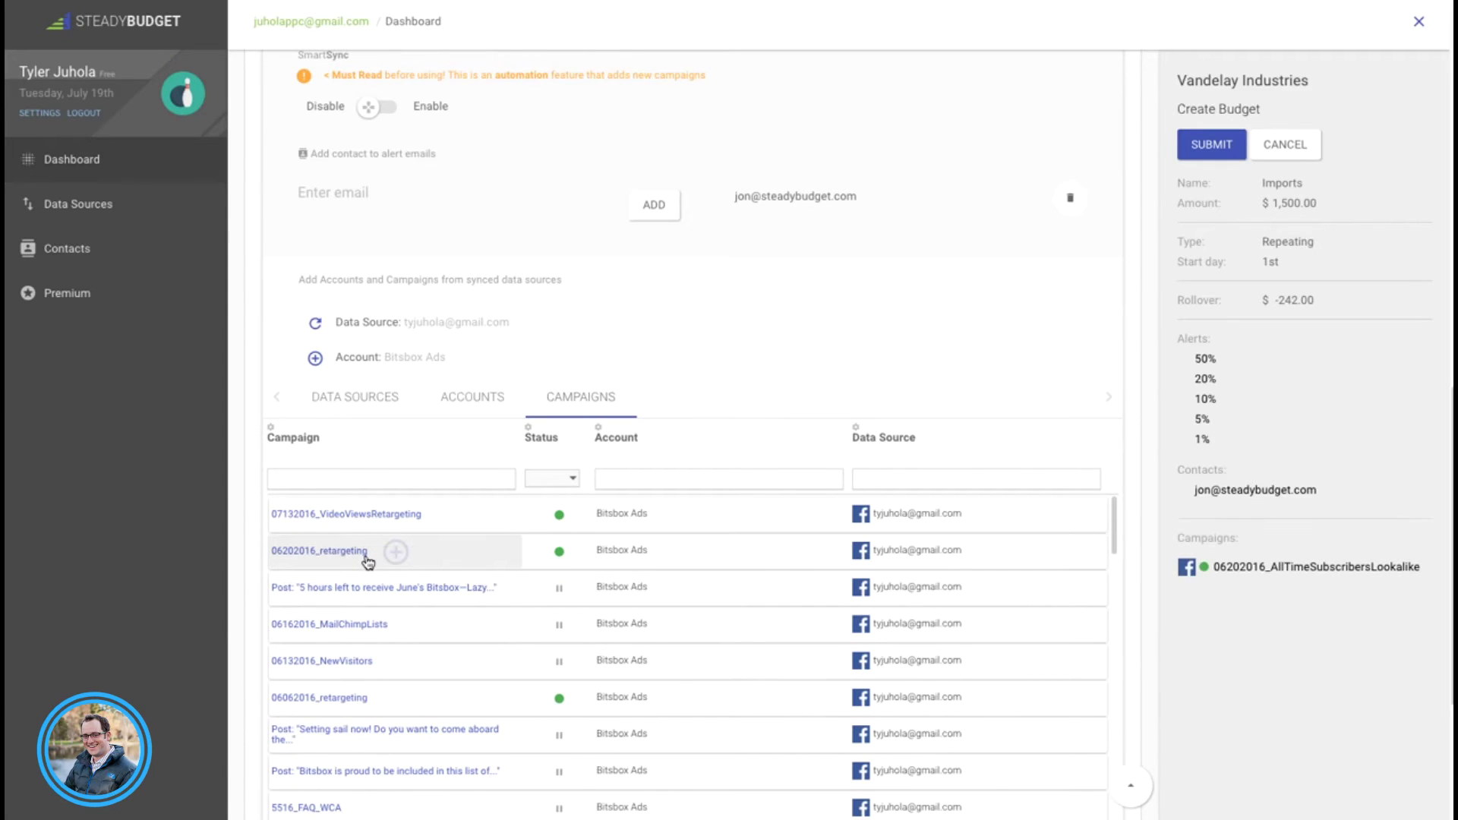
left_click(368, 556)
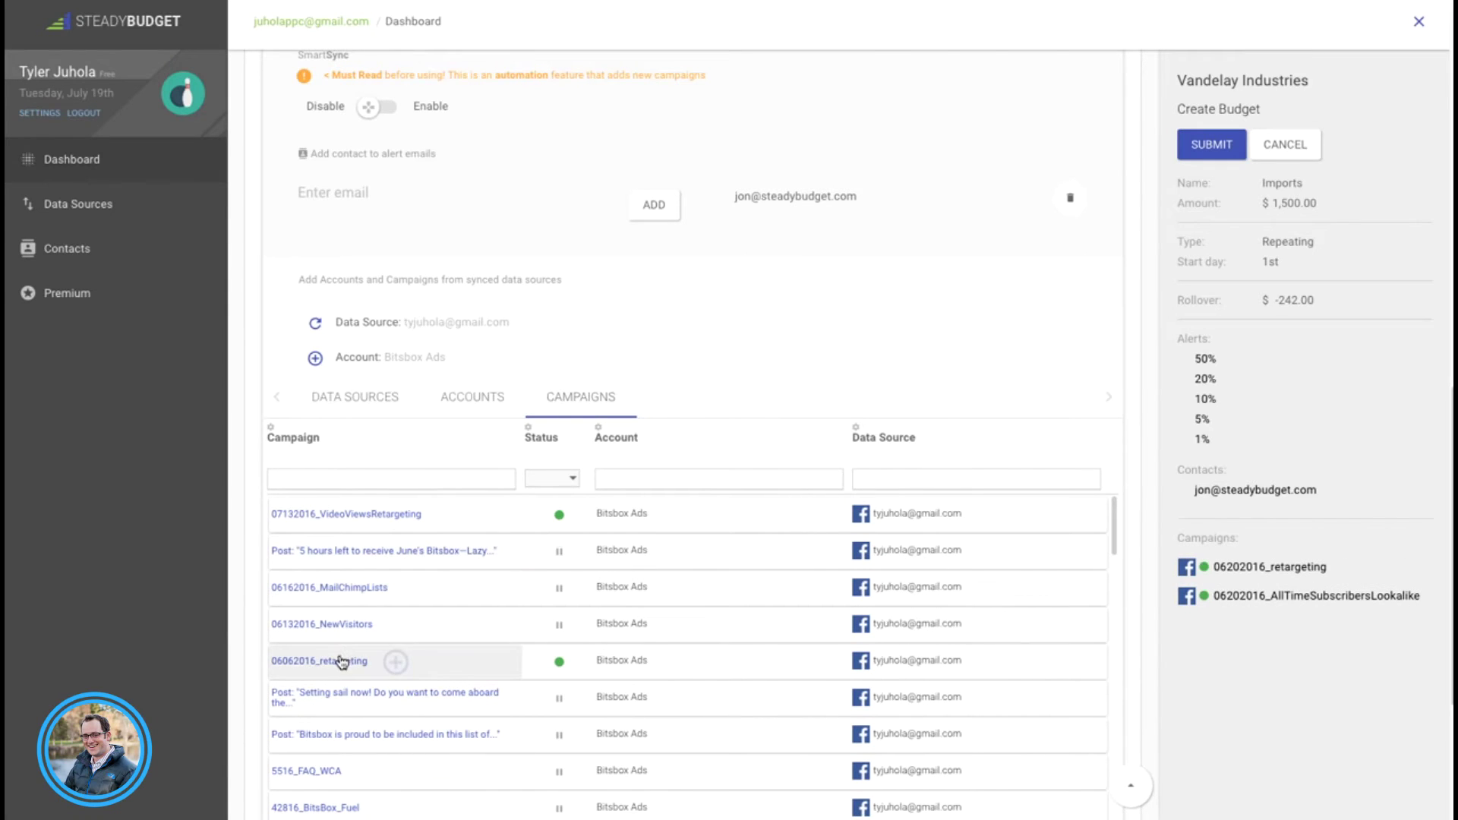
left_click(370, 516)
scroll(246, 591, "down", 4)
scroll(246, 591, "up", 4)
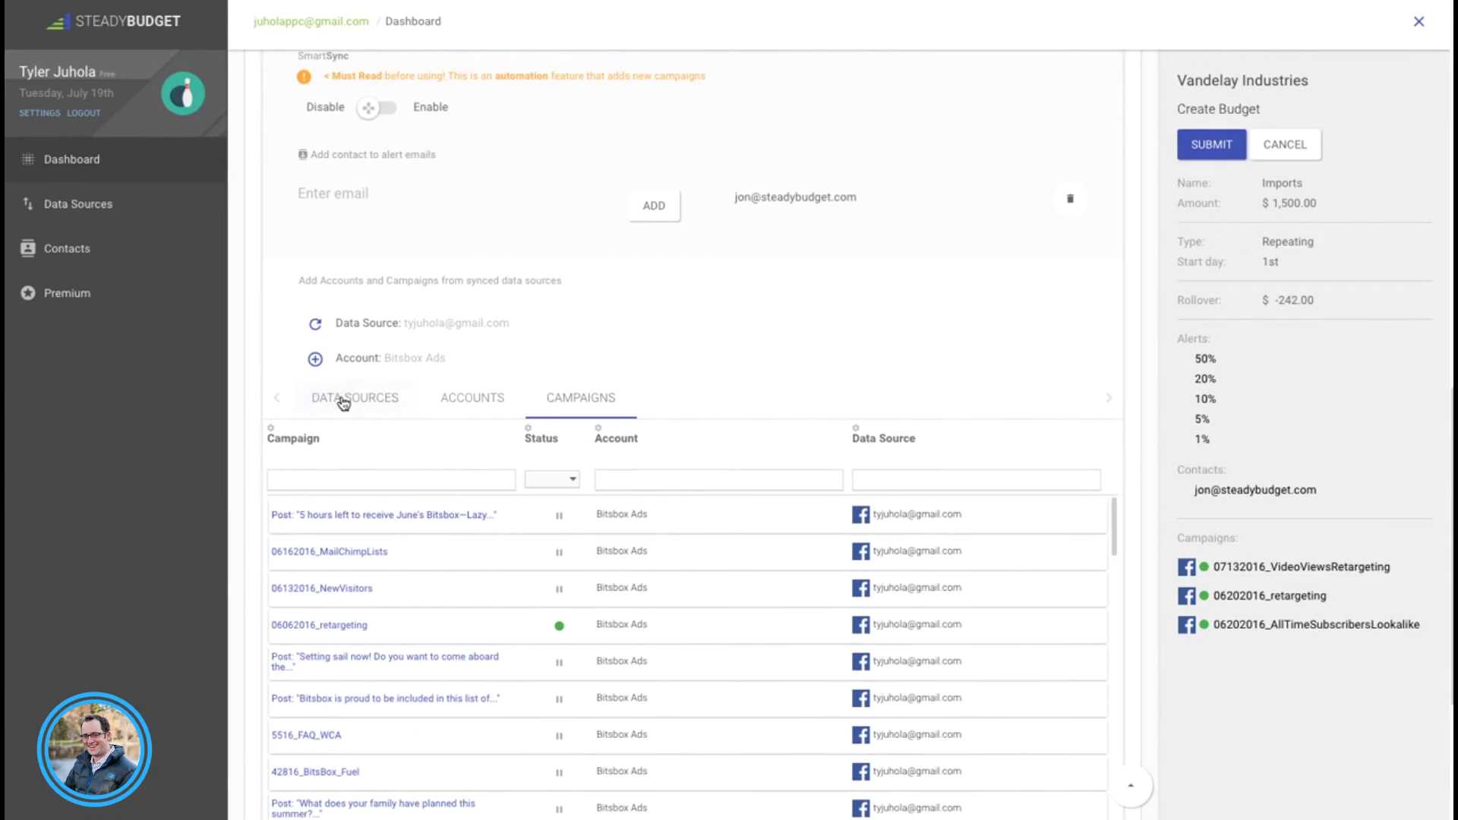
Step: Return to the campaign list showing all data sources
left_click(338, 398)
left_click(542, 337)
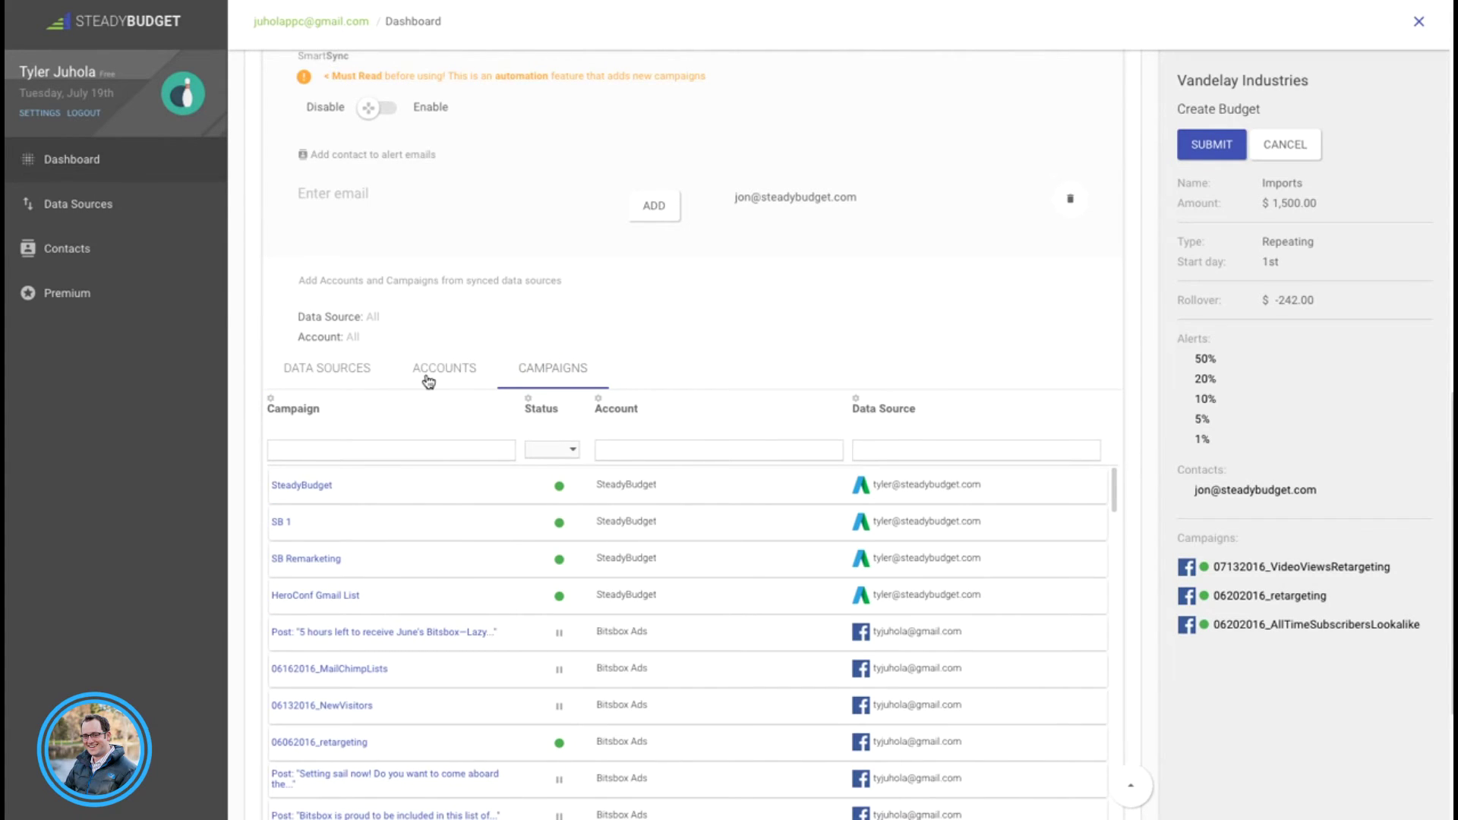
scroll(233, 456, "down", 2)
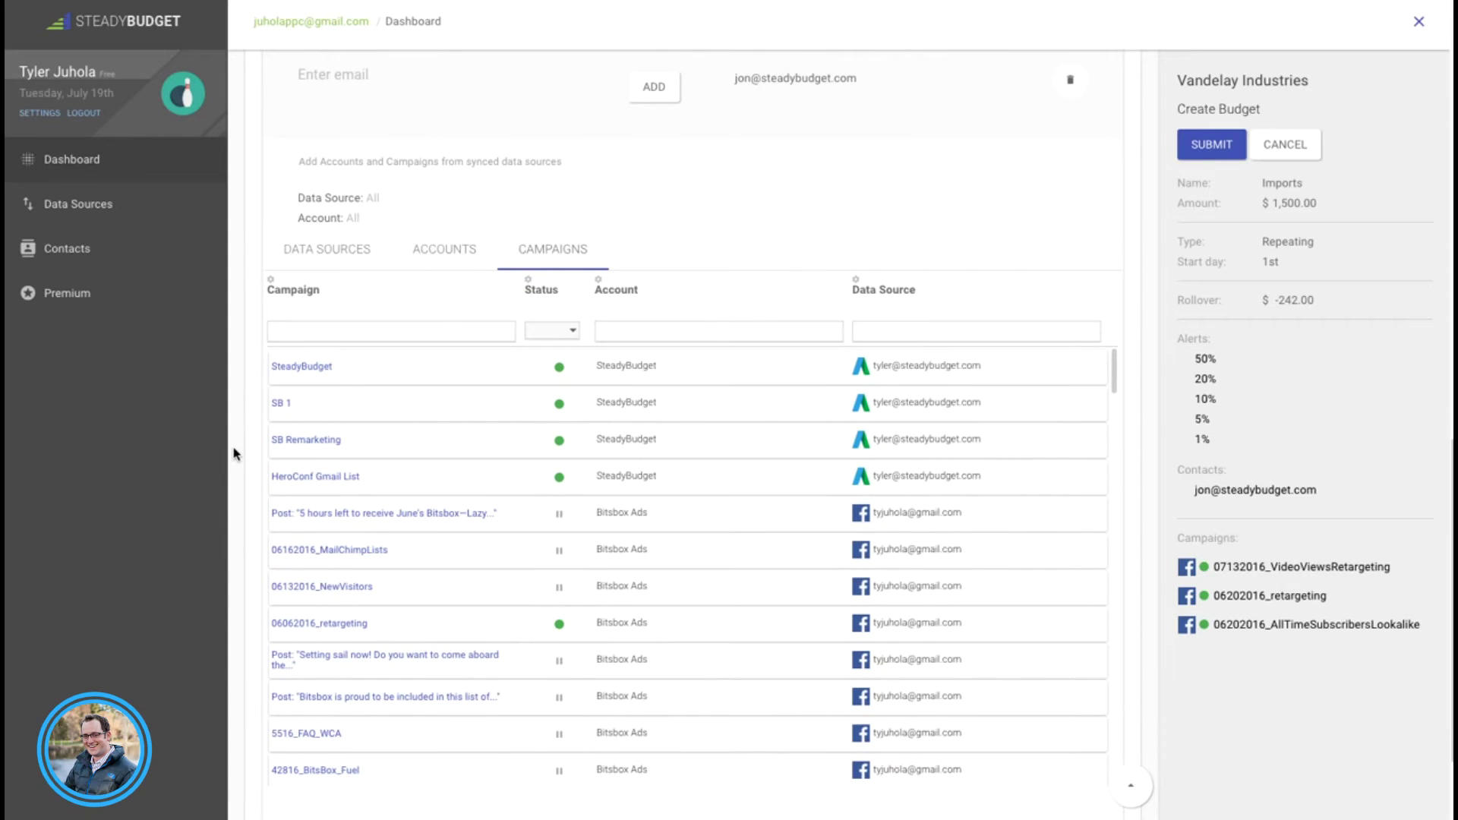
Step: Filter campaigns by 'stead', add SteadyBudget and SteadyBudget - Yeah, and submit the budget
left_click(370, 331)
type("stead")
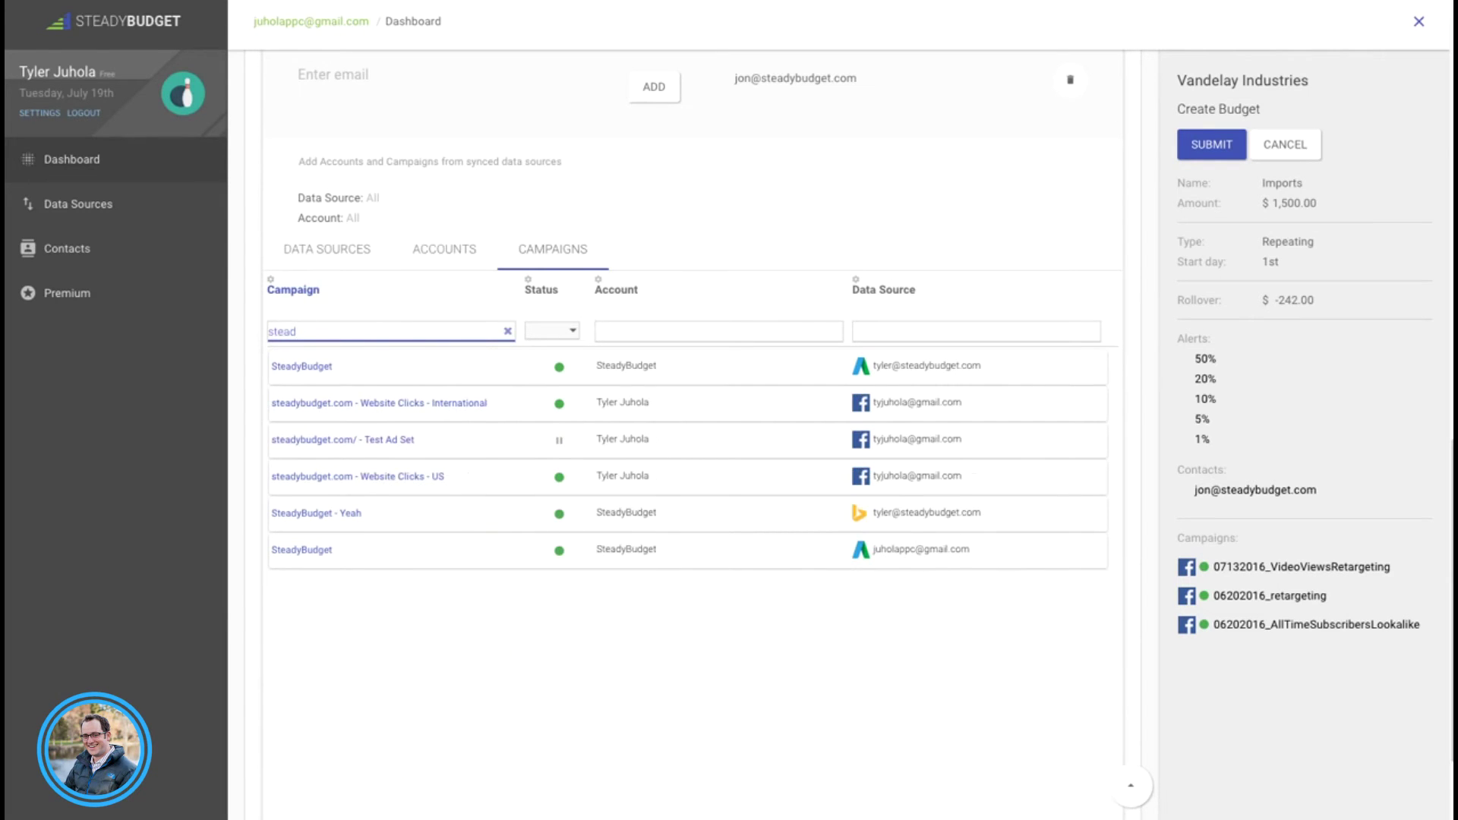
left_click(348, 369)
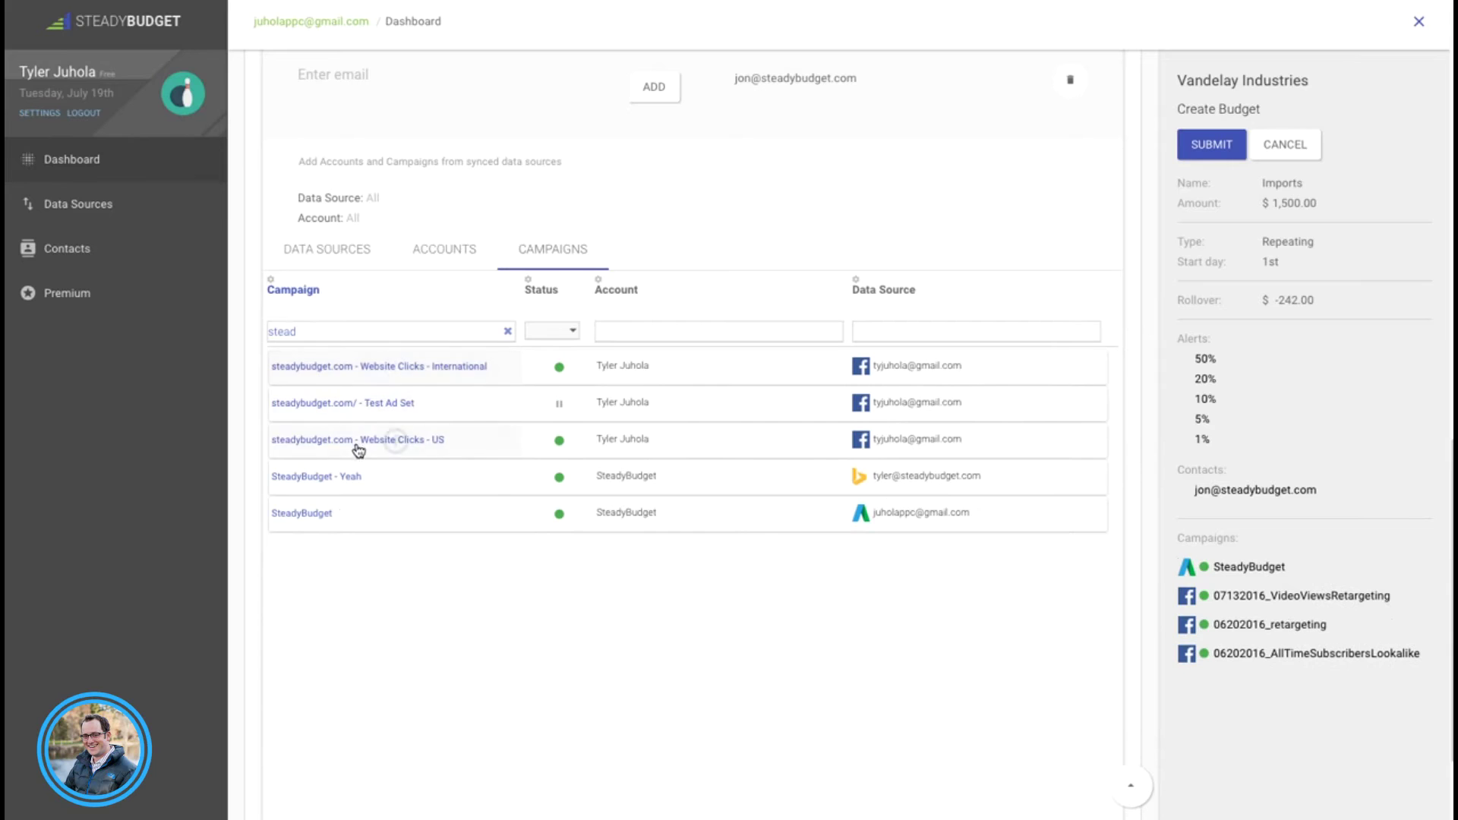
left_click(356, 480)
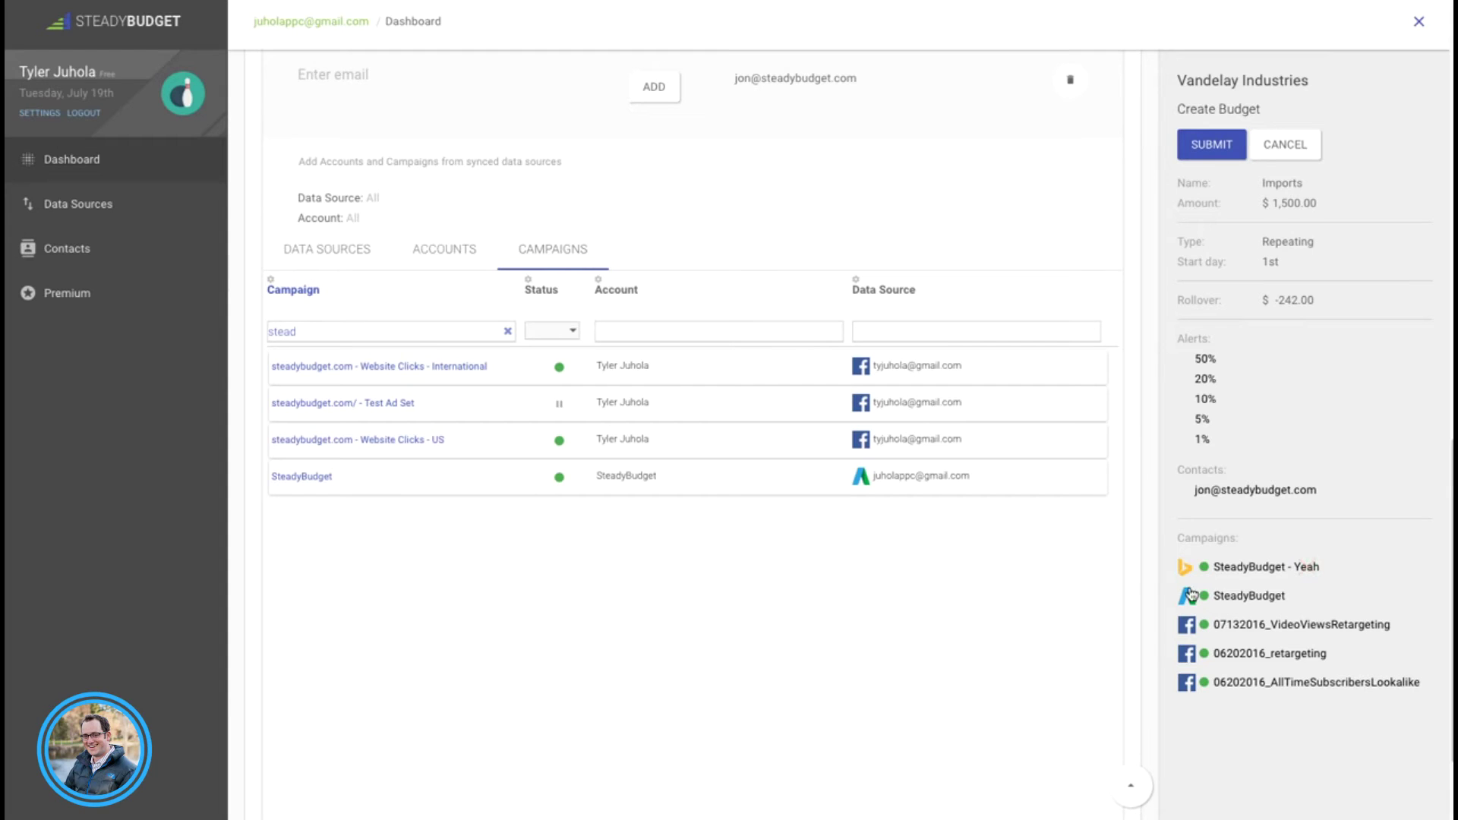
left_click(1219, 146)
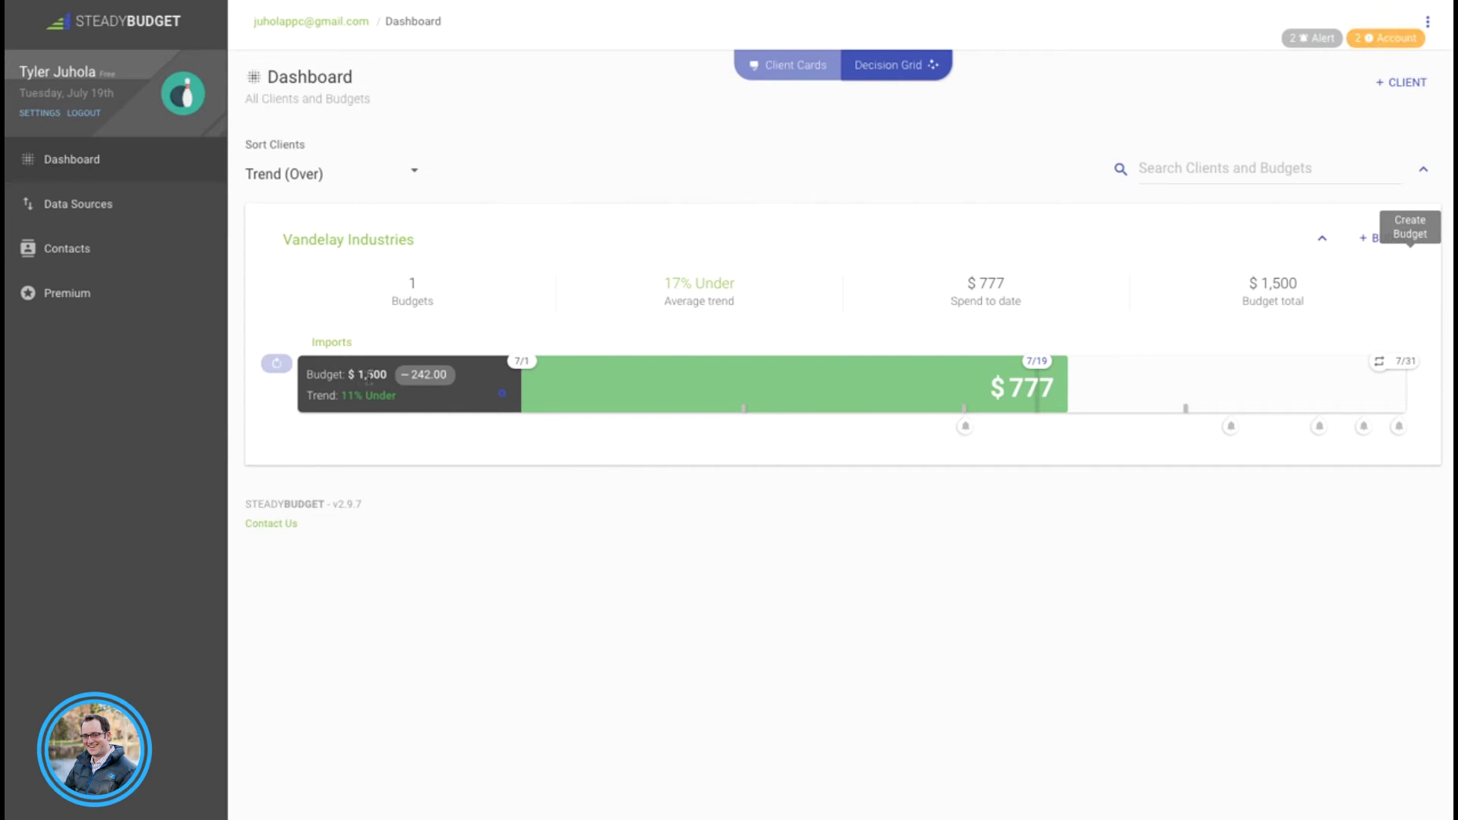
Step: Open Vandelay Industries' Imports budget page, showing $776.72 spent of $1,500
mouse_move(427, 385)
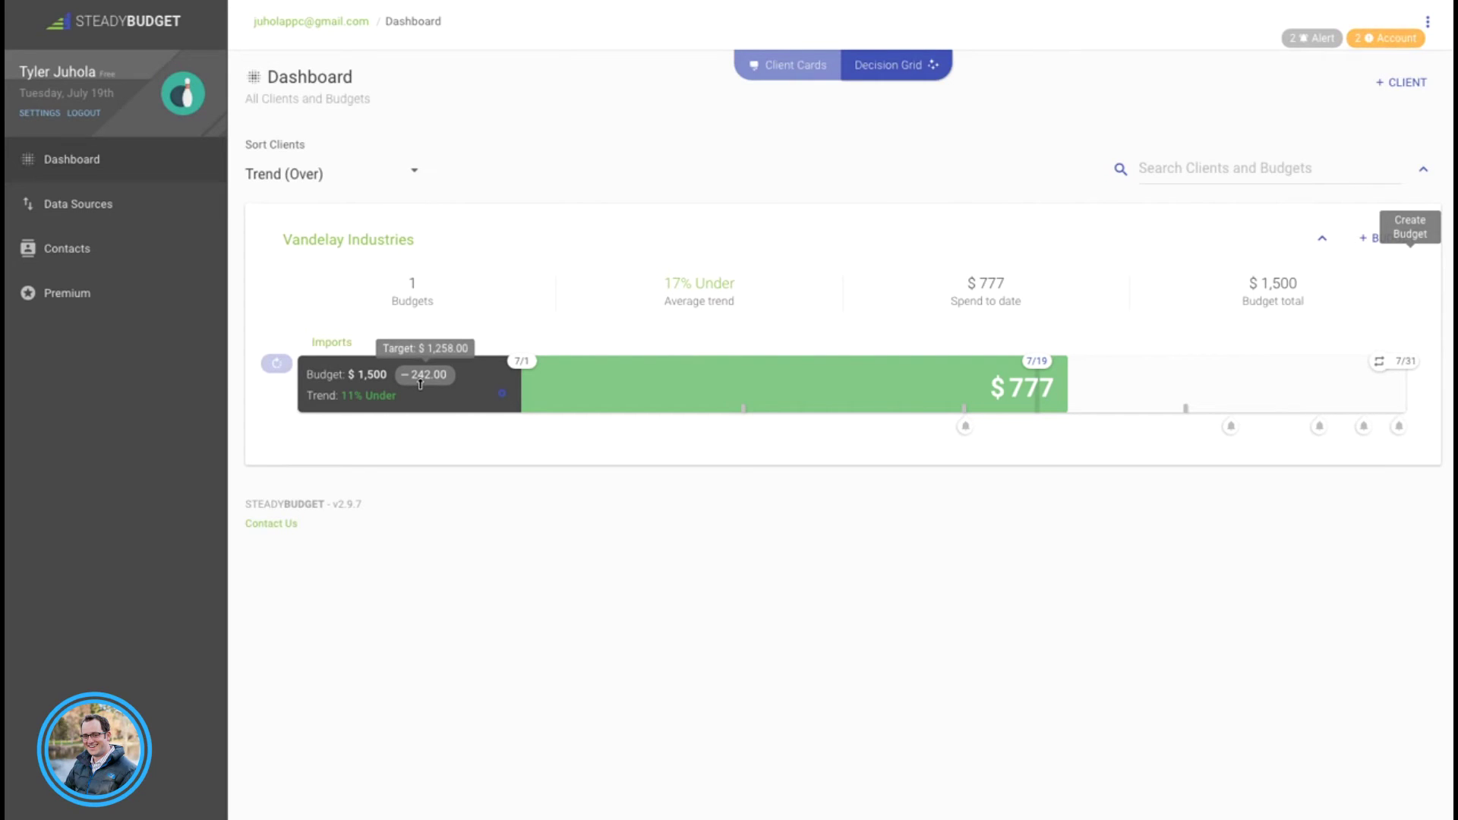
left_click(338, 351)
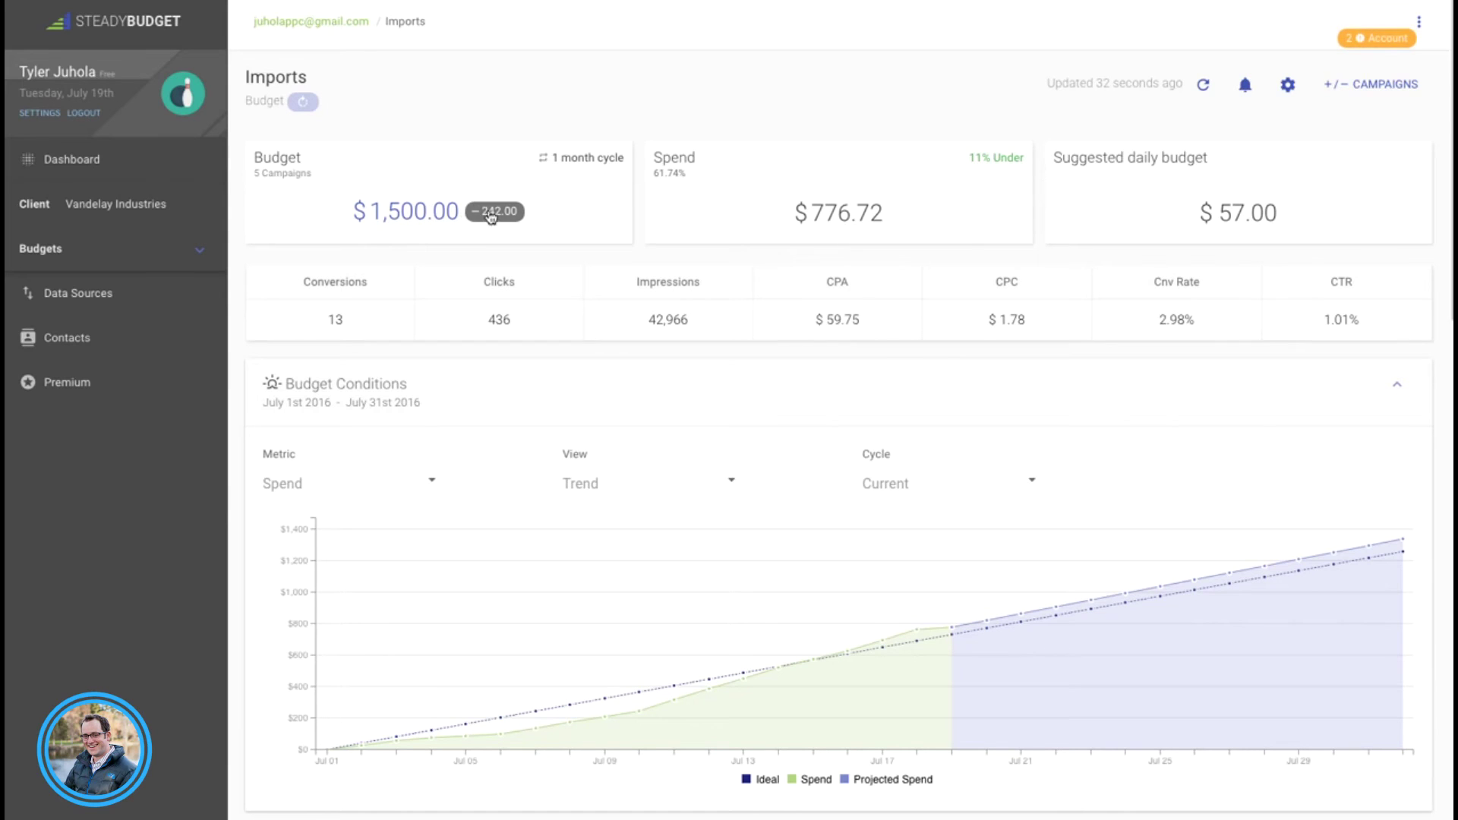
mouse_move(493, 226)
mouse_move(1402, 553)
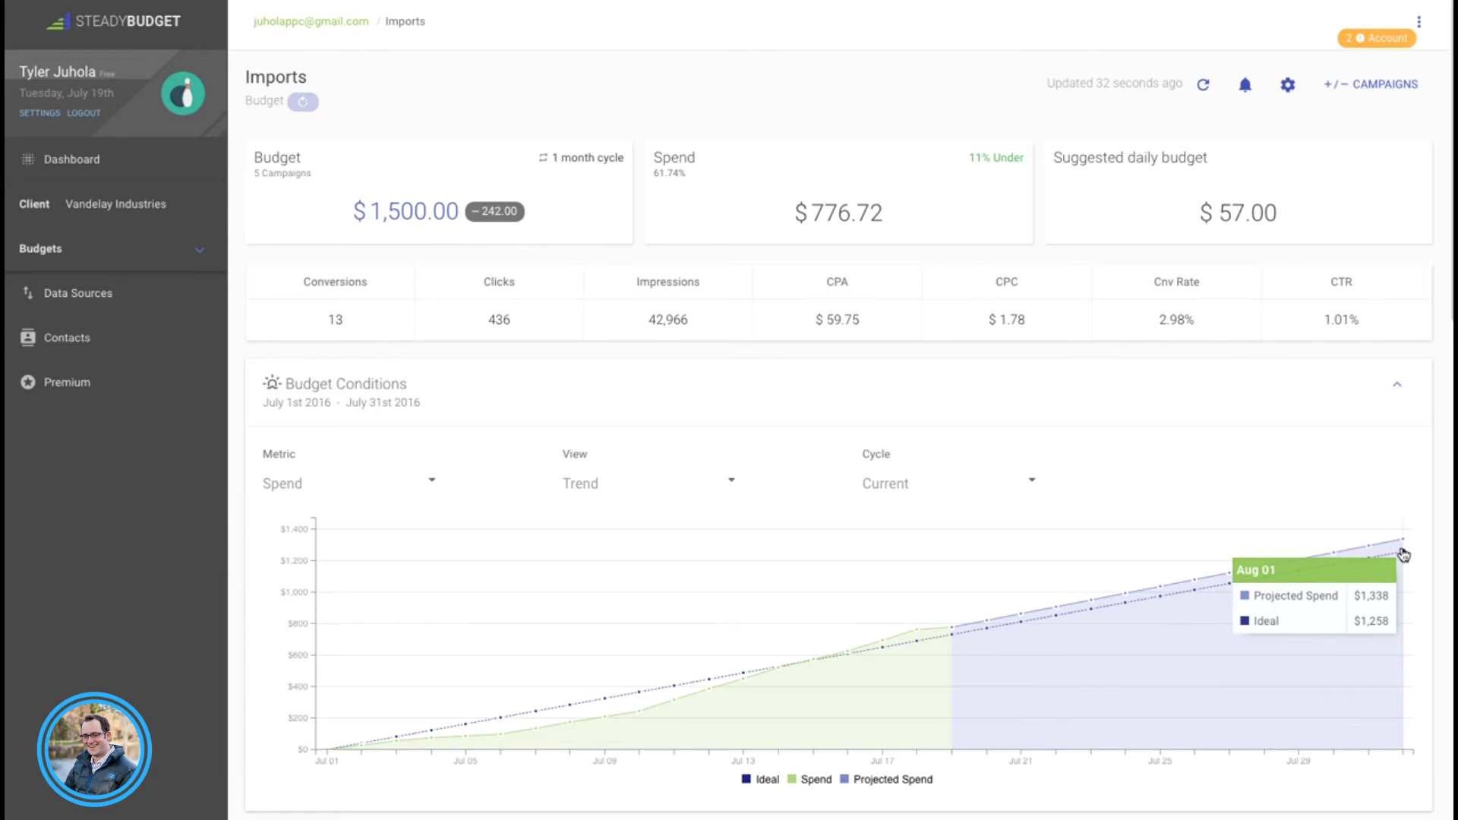
scroll(993, 586, "down", 5)
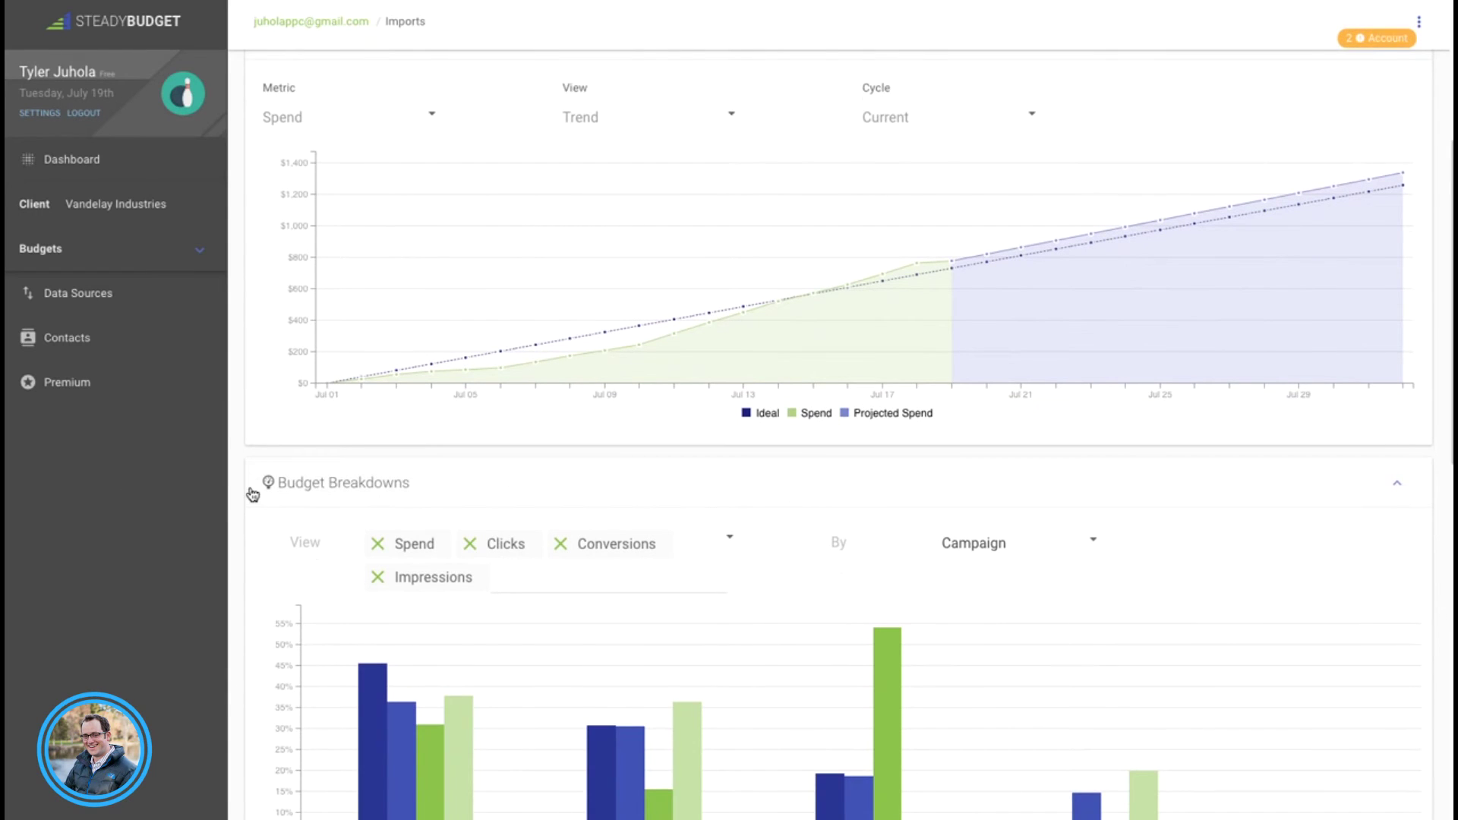
Step: Scroll past the Imports budget breakdowns, checking bar values, down to the five-campaign Decision Grid
scroll(253, 494, "down", 3)
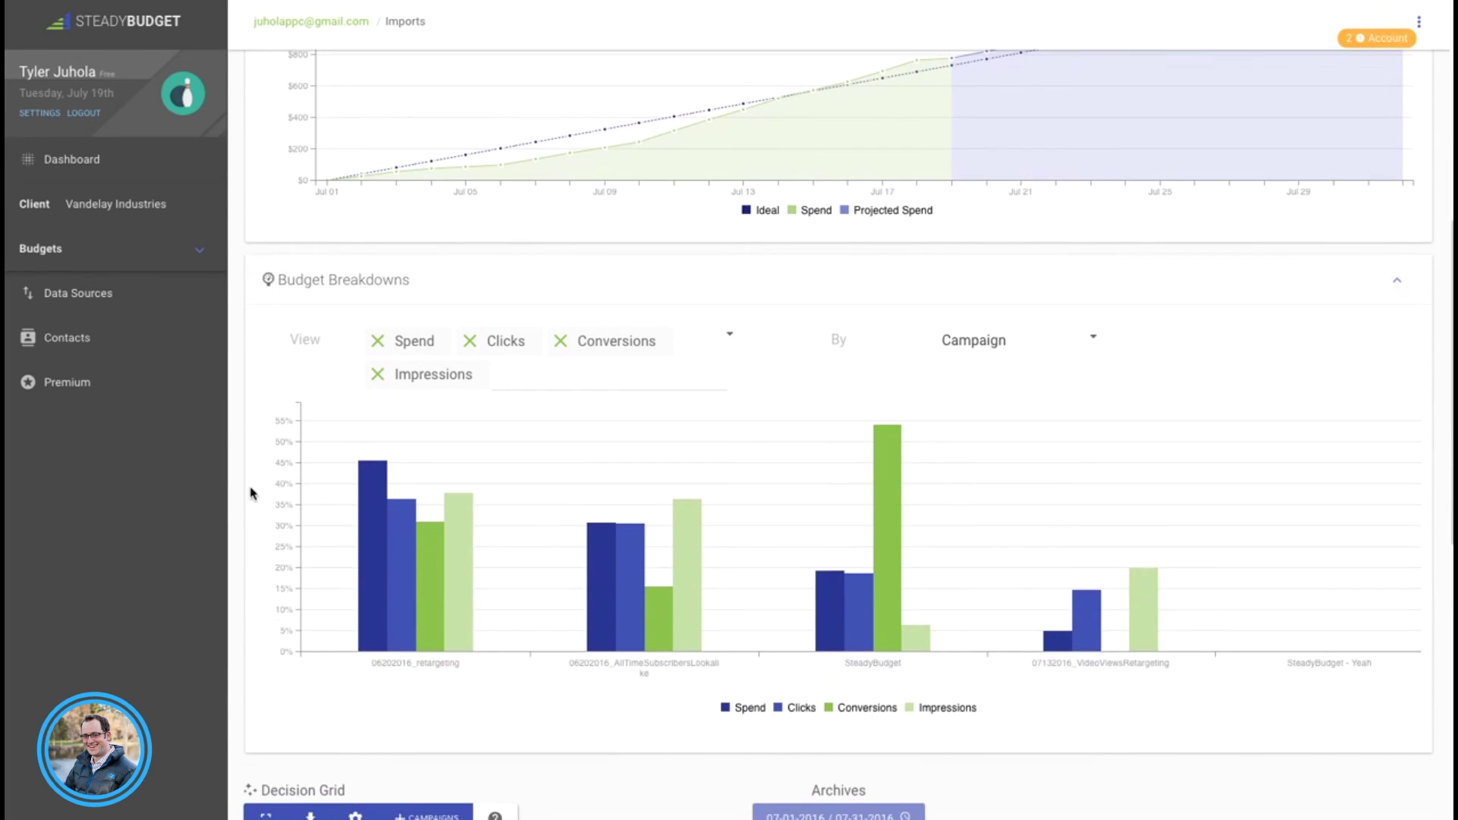
mouse_move(346, 503)
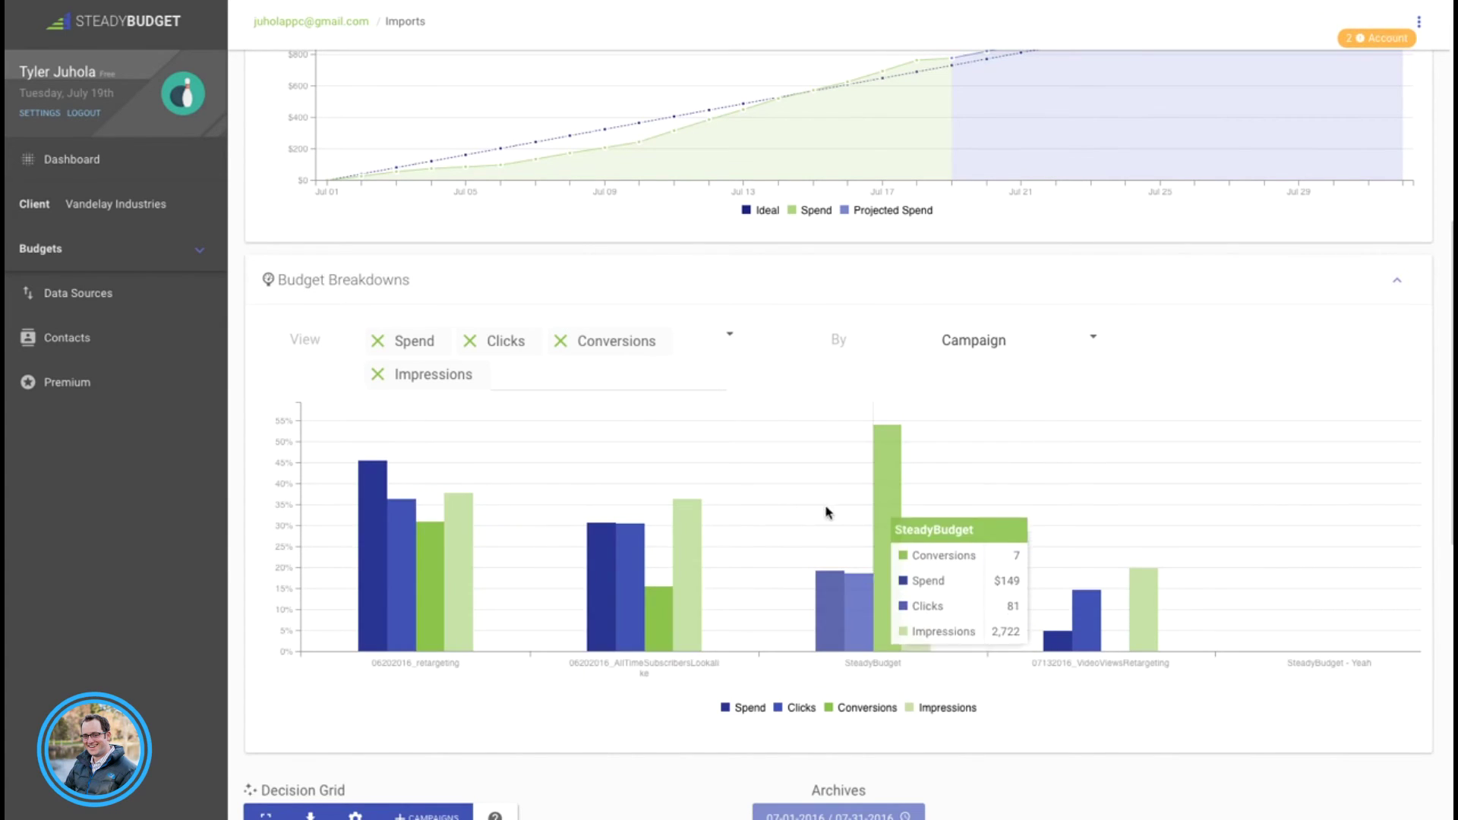
mouse_move(833, 588)
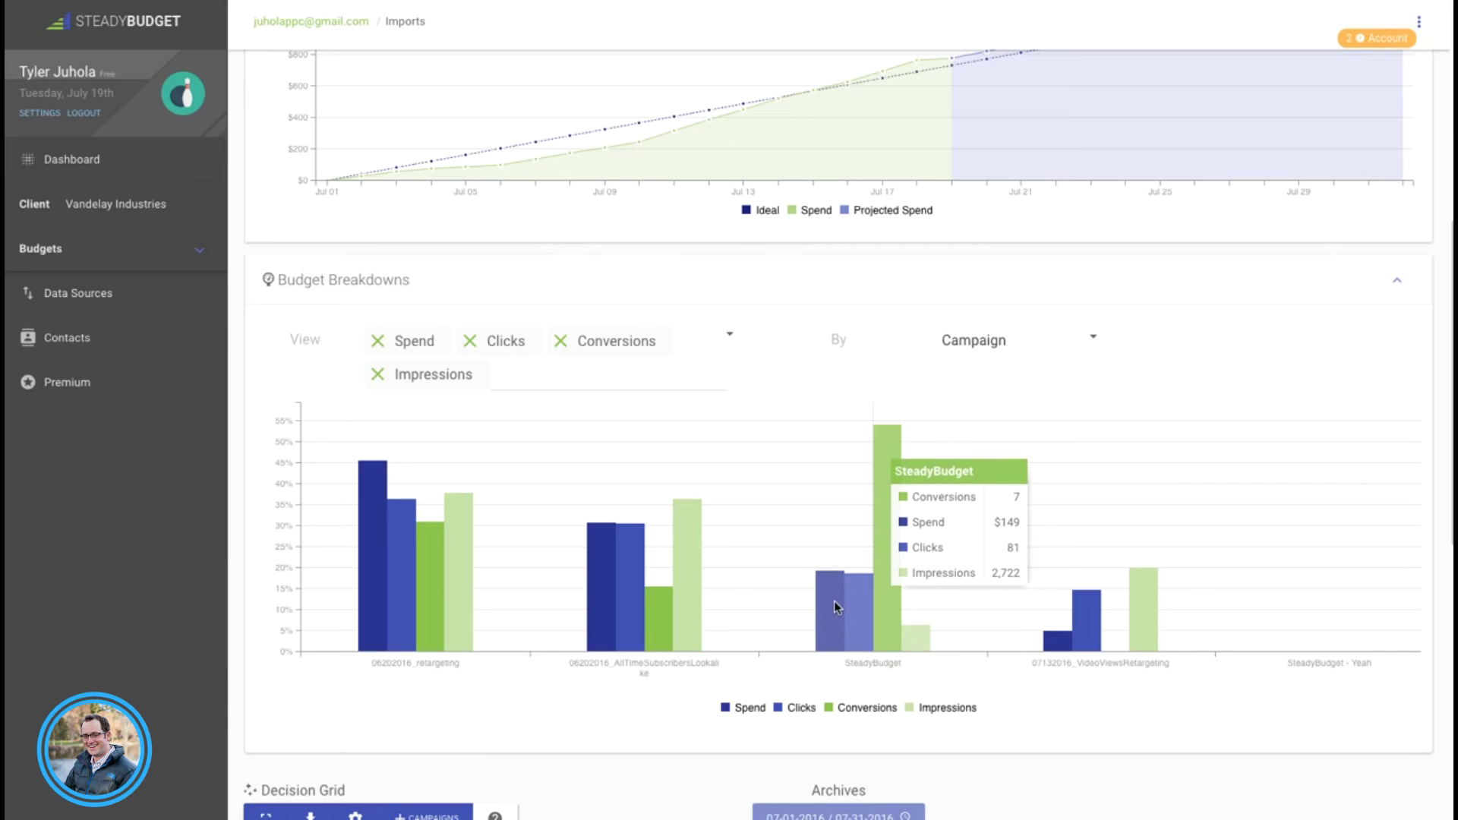
mouse_move(544, 579)
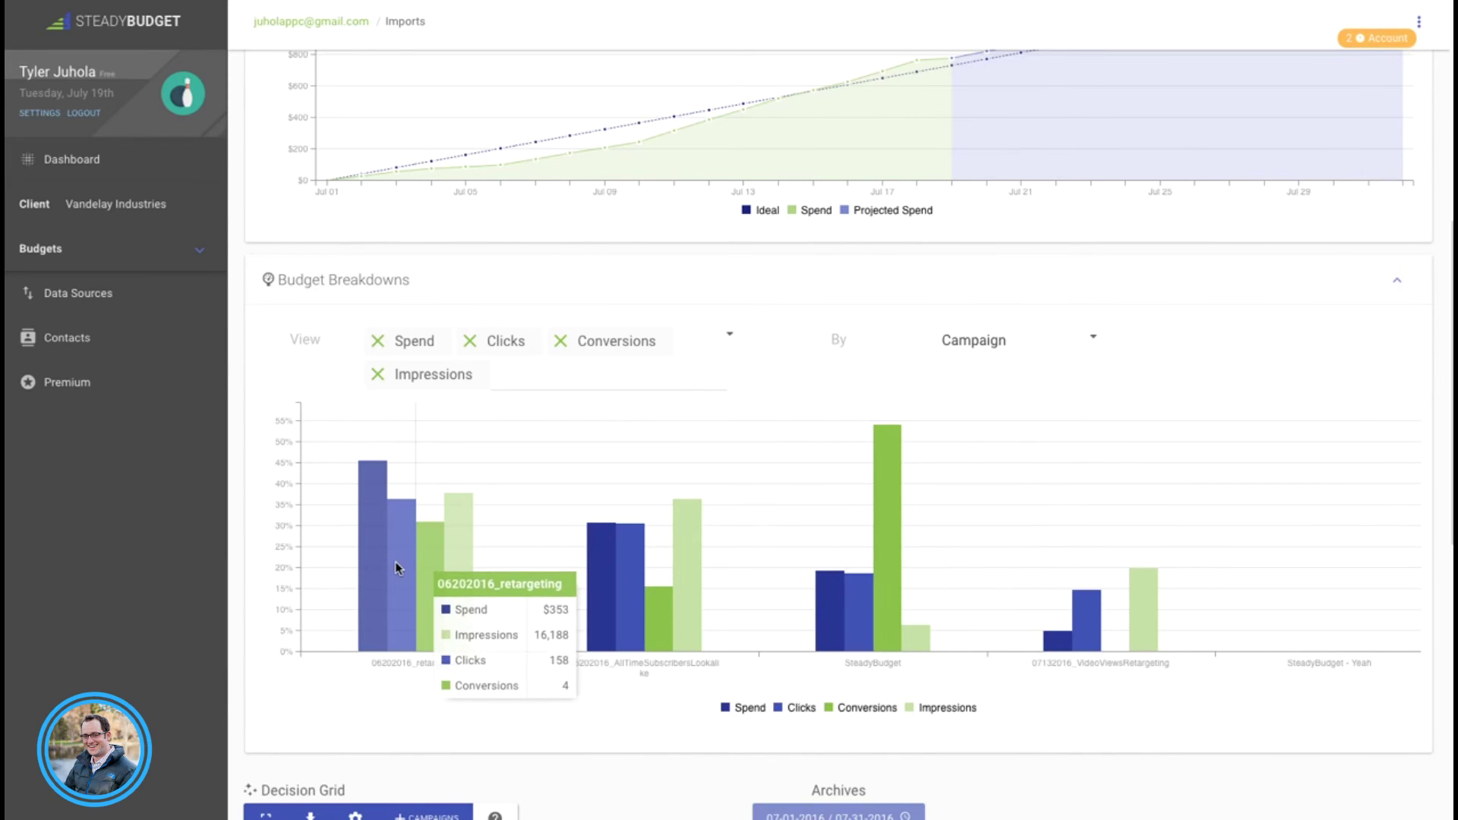
mouse_move(902, 644)
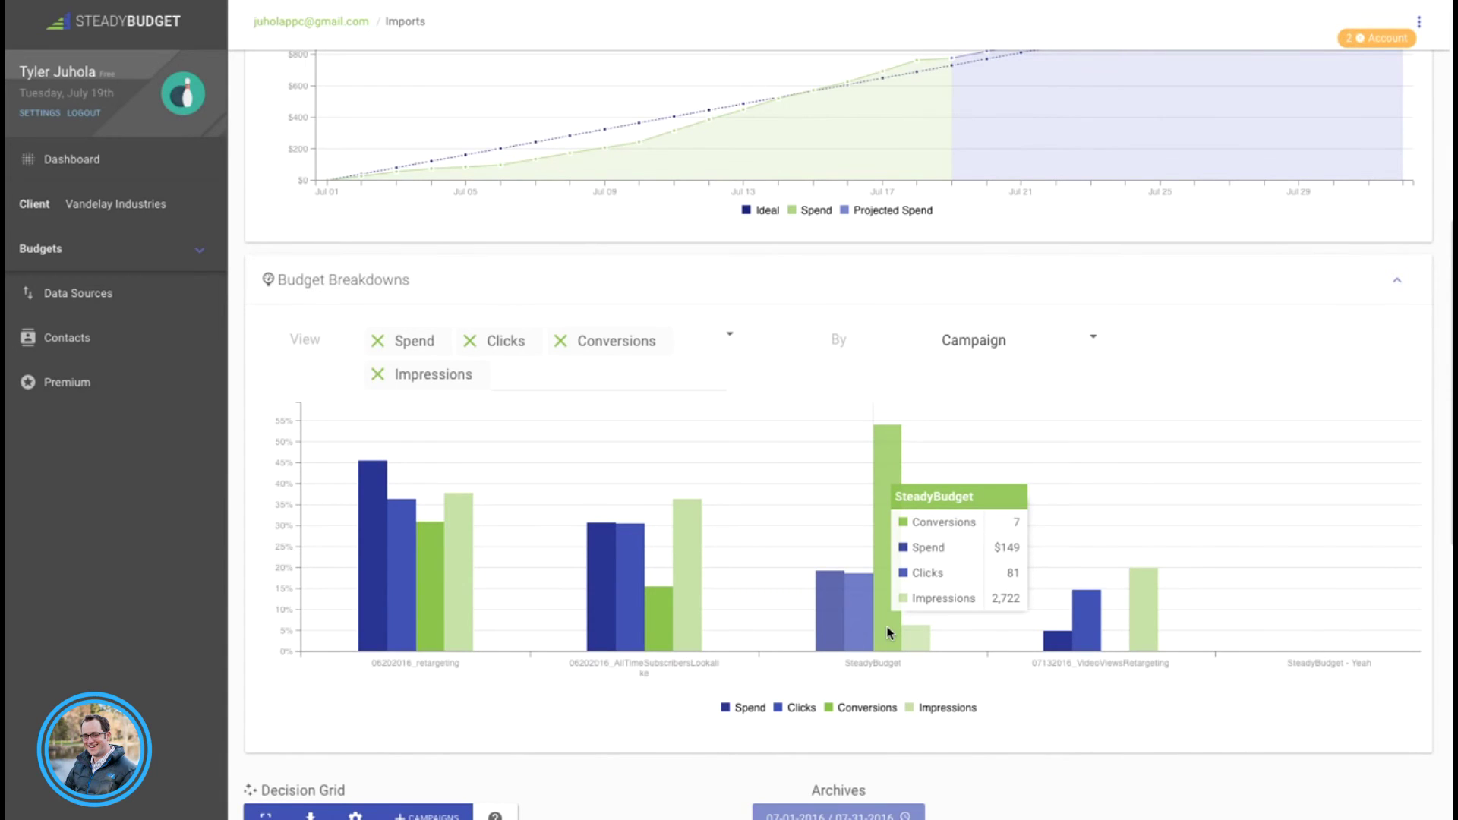
scroll(102, 617, "down", 5)
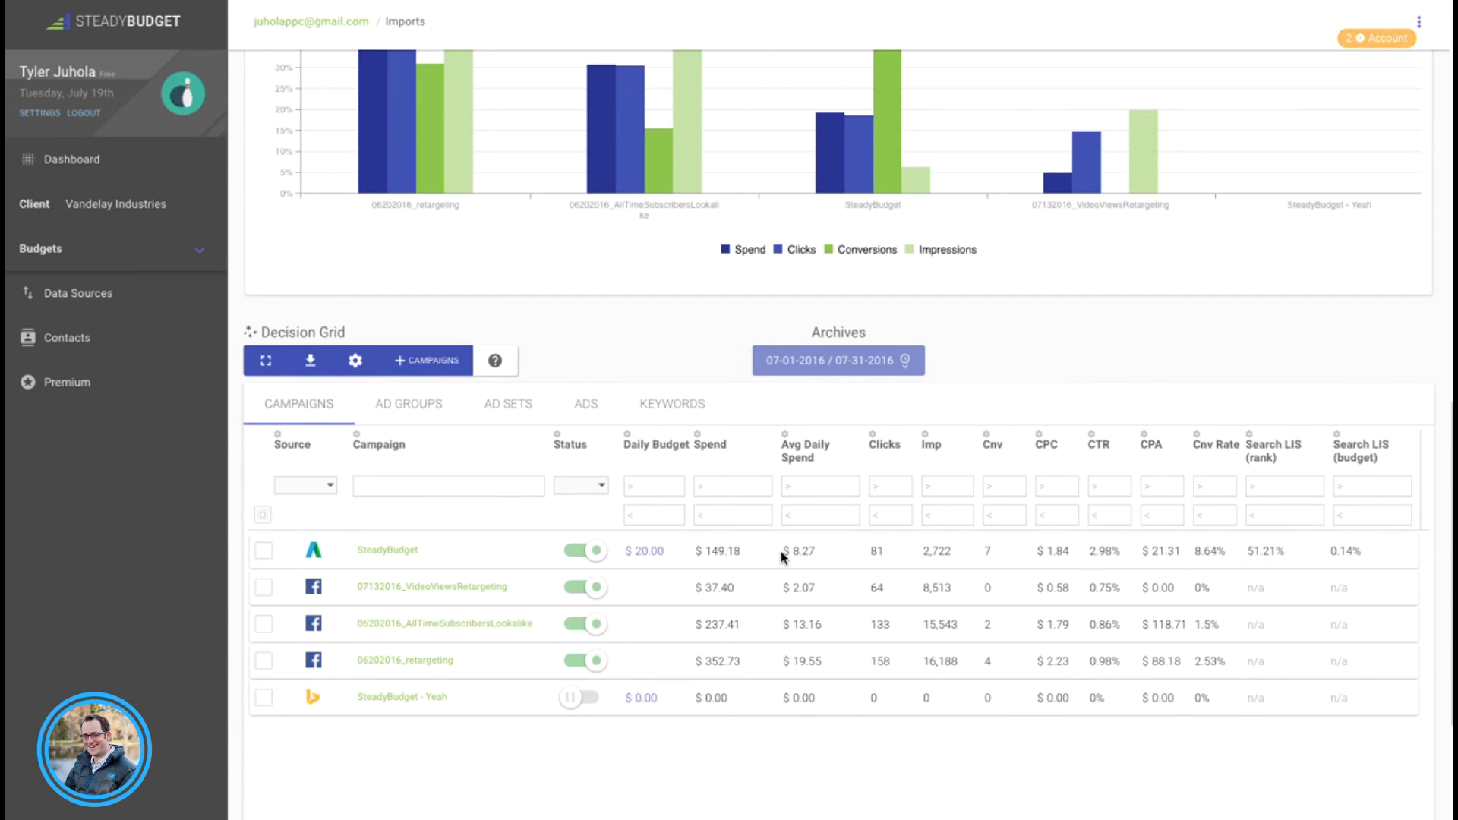
left_click(675, 406)
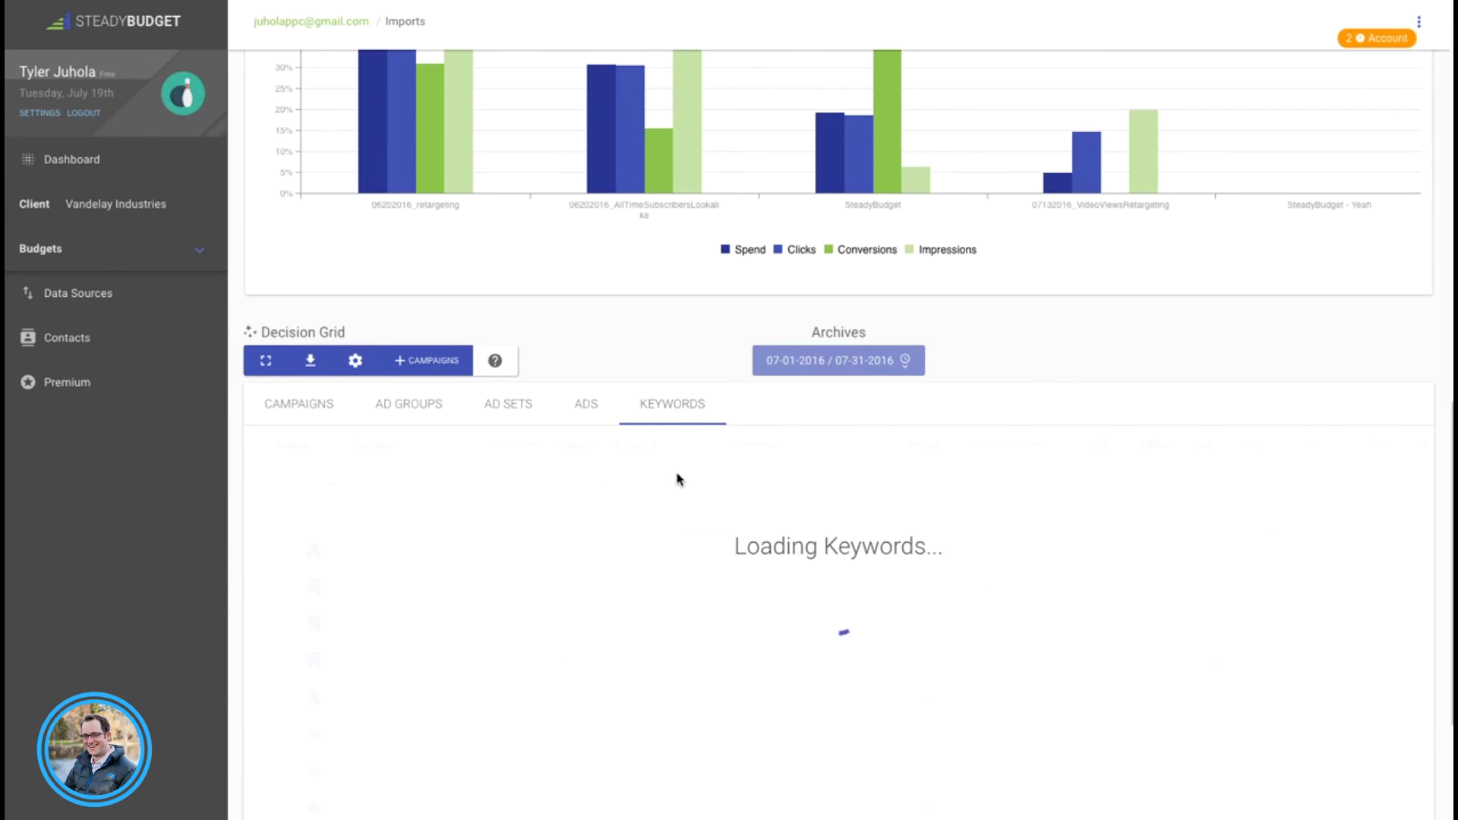
scroll(427, 626, "down", 1)
scroll(427, 625, "up", 1)
scroll(605, 645, "right", 3)
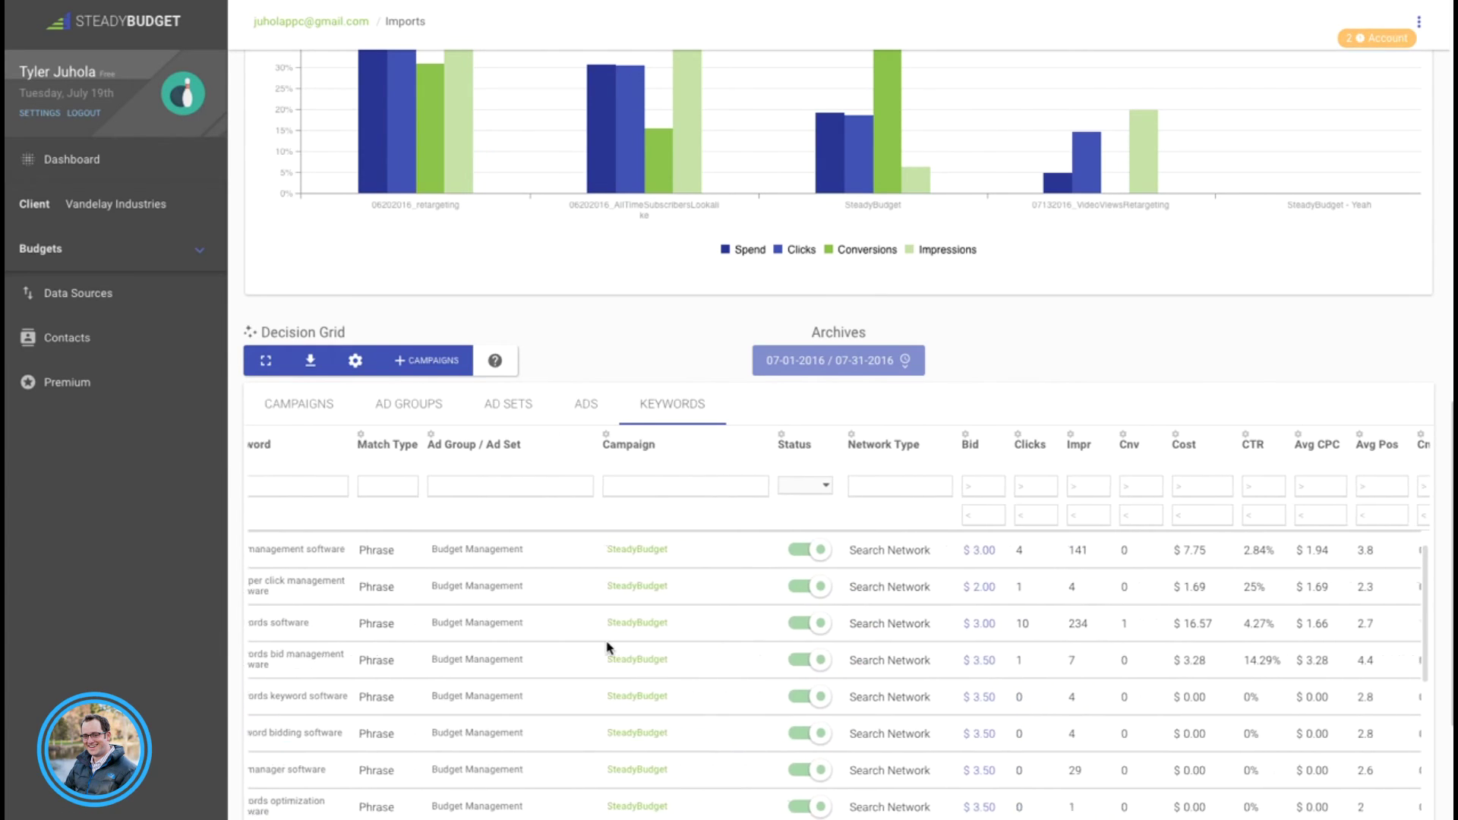
scroll(611, 647, "right", 1)
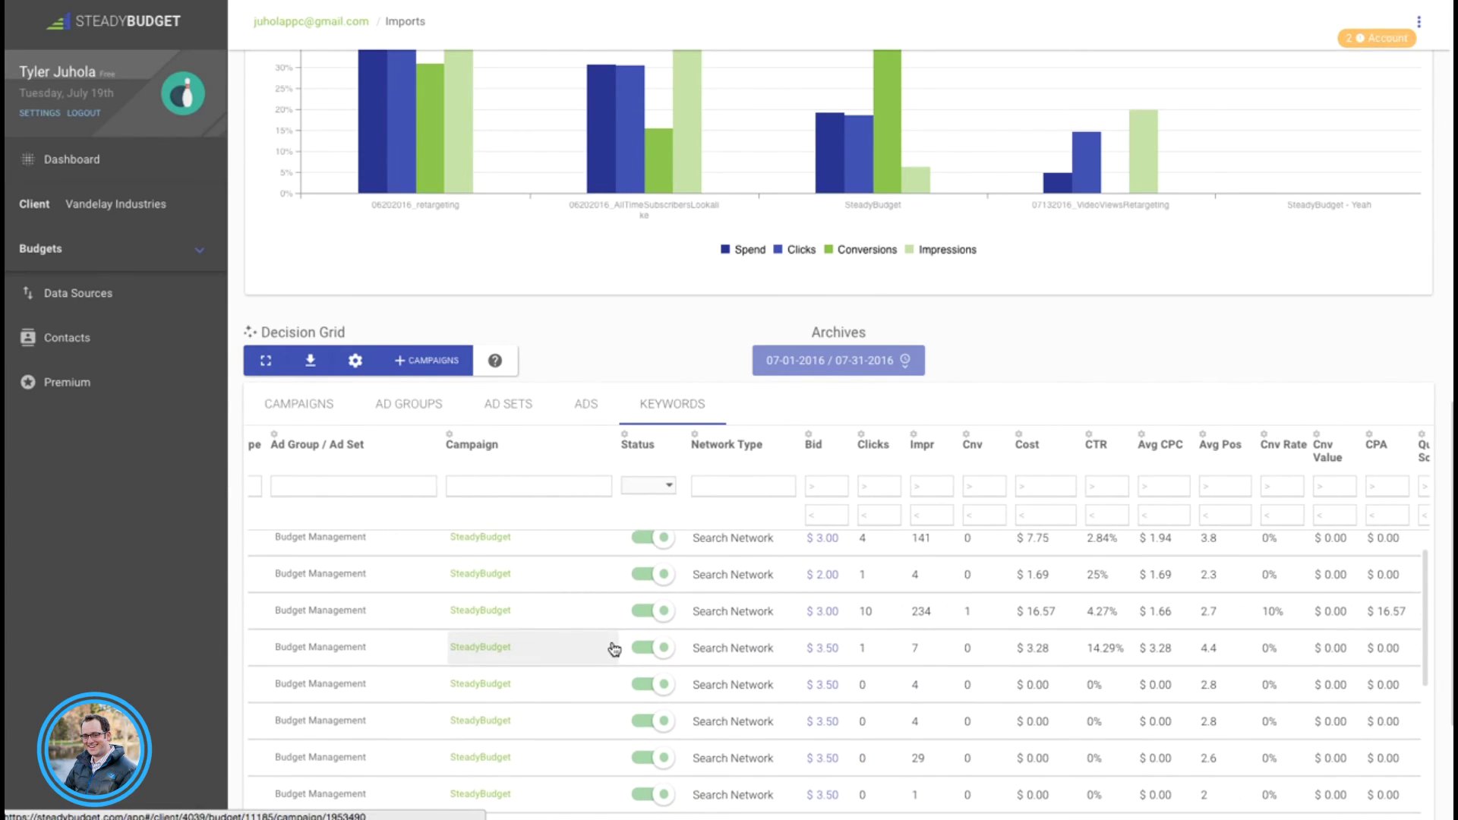
scroll(615, 648, "left", 4)
scroll(615, 647, "left", 3)
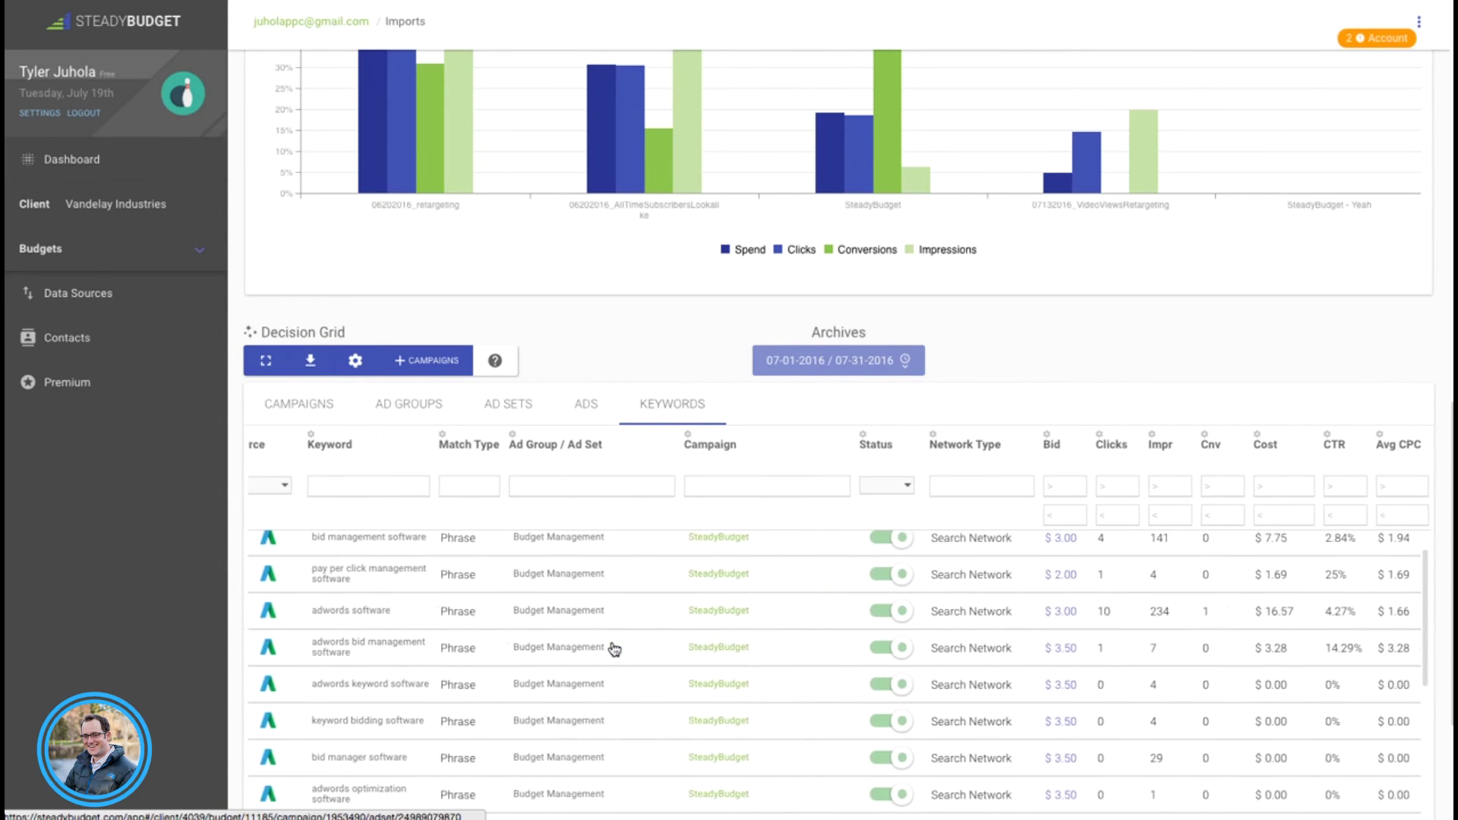
scroll(615, 648, "left", 1)
scroll(617, 644, "up", 2)
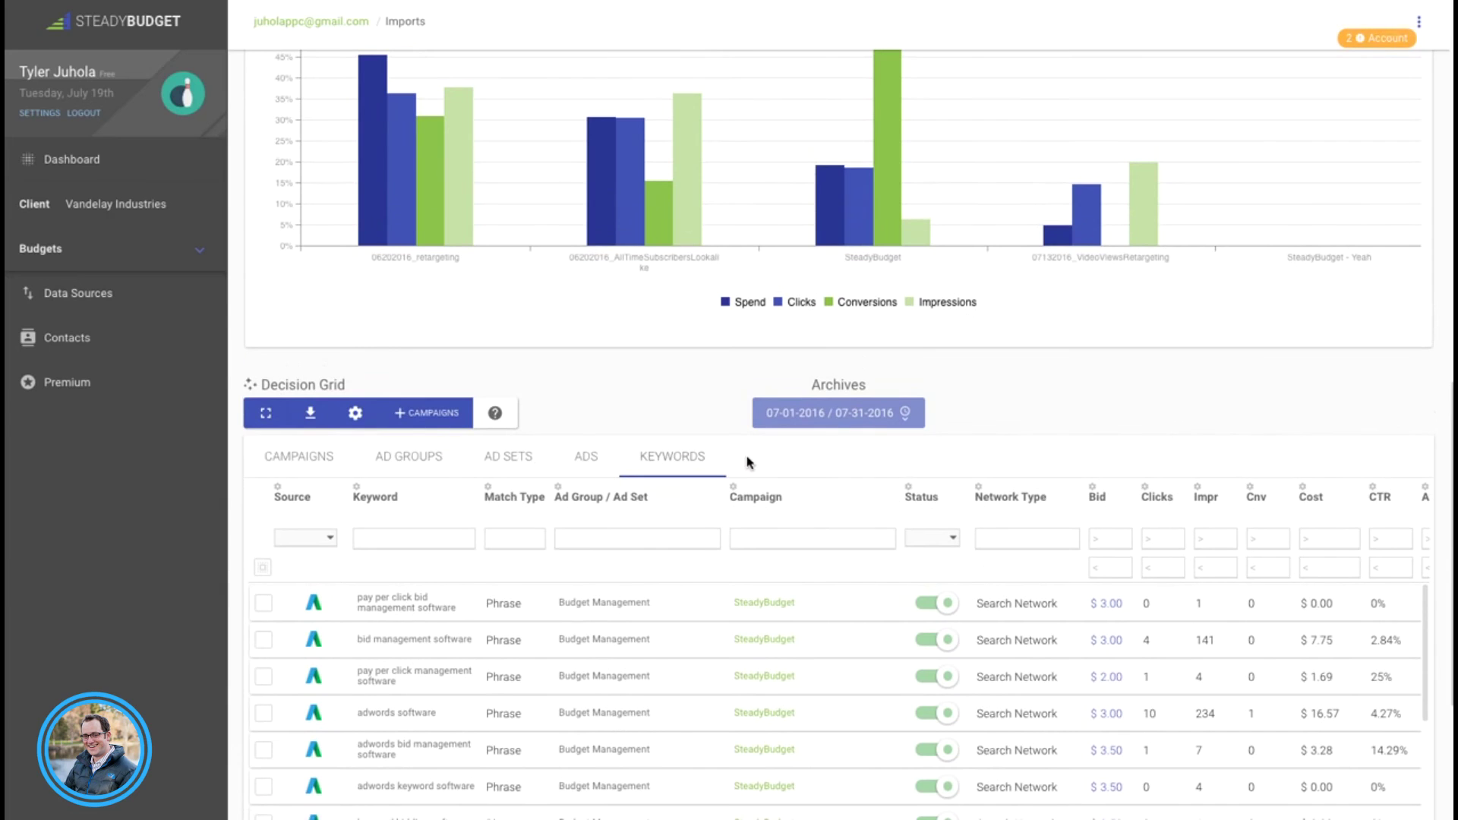
scroll(1001, 434, "up", 2)
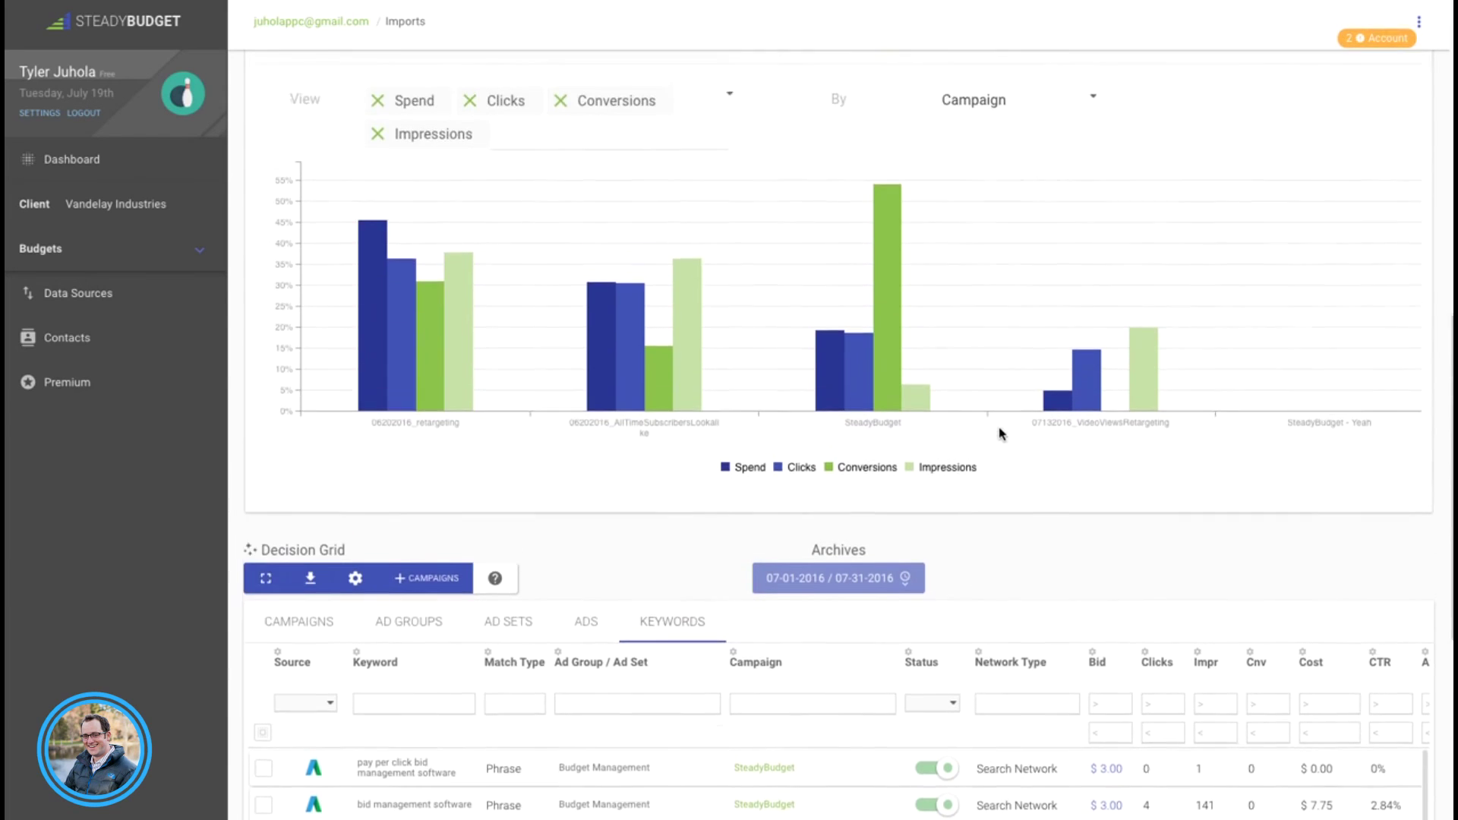
scroll(1001, 433, "up", 10)
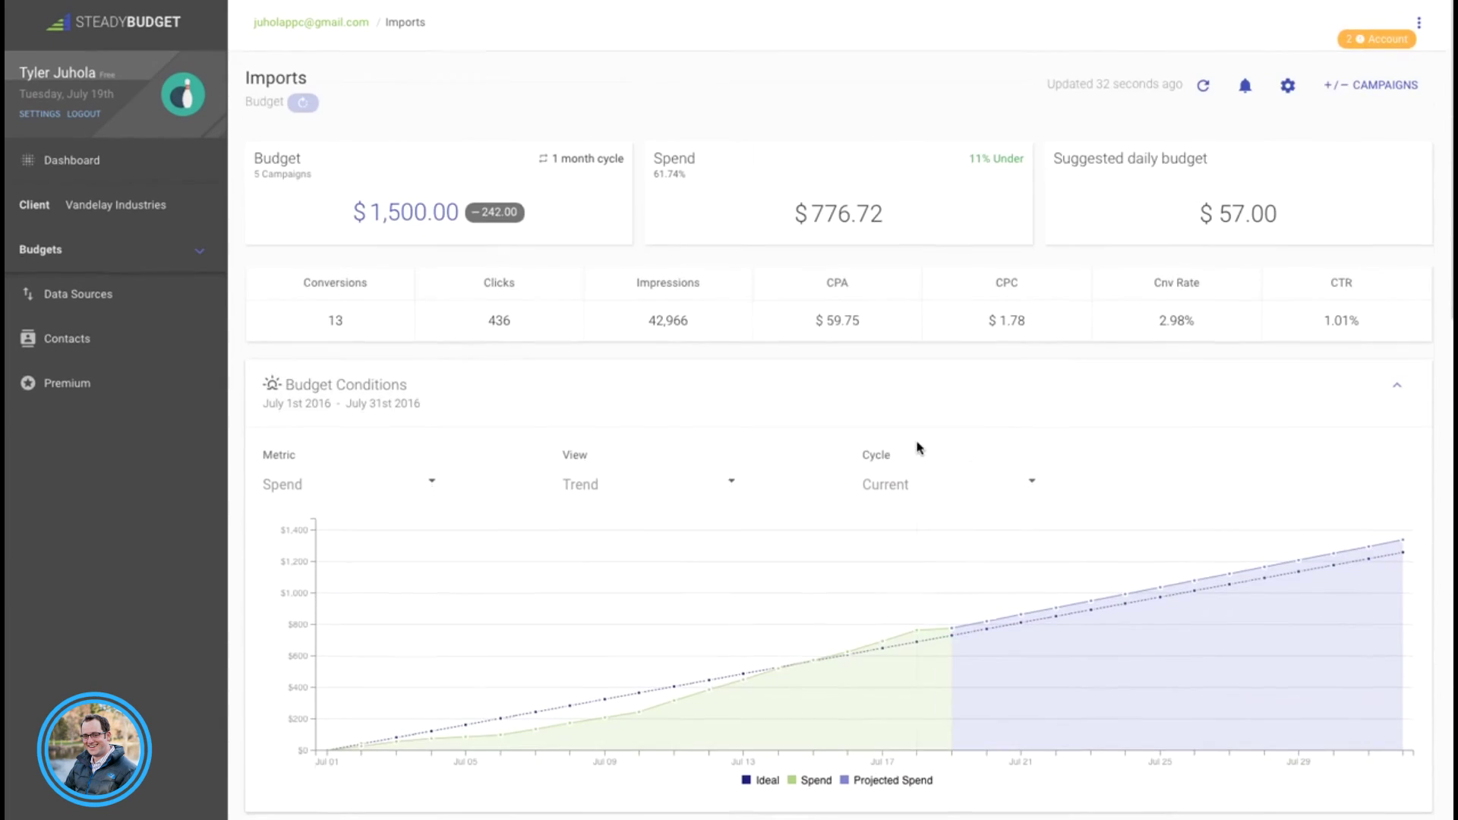
Step: Bring back the demo account's window and show its Dashboard listing Bluth Company's 7 budgets
left_click(68, 159)
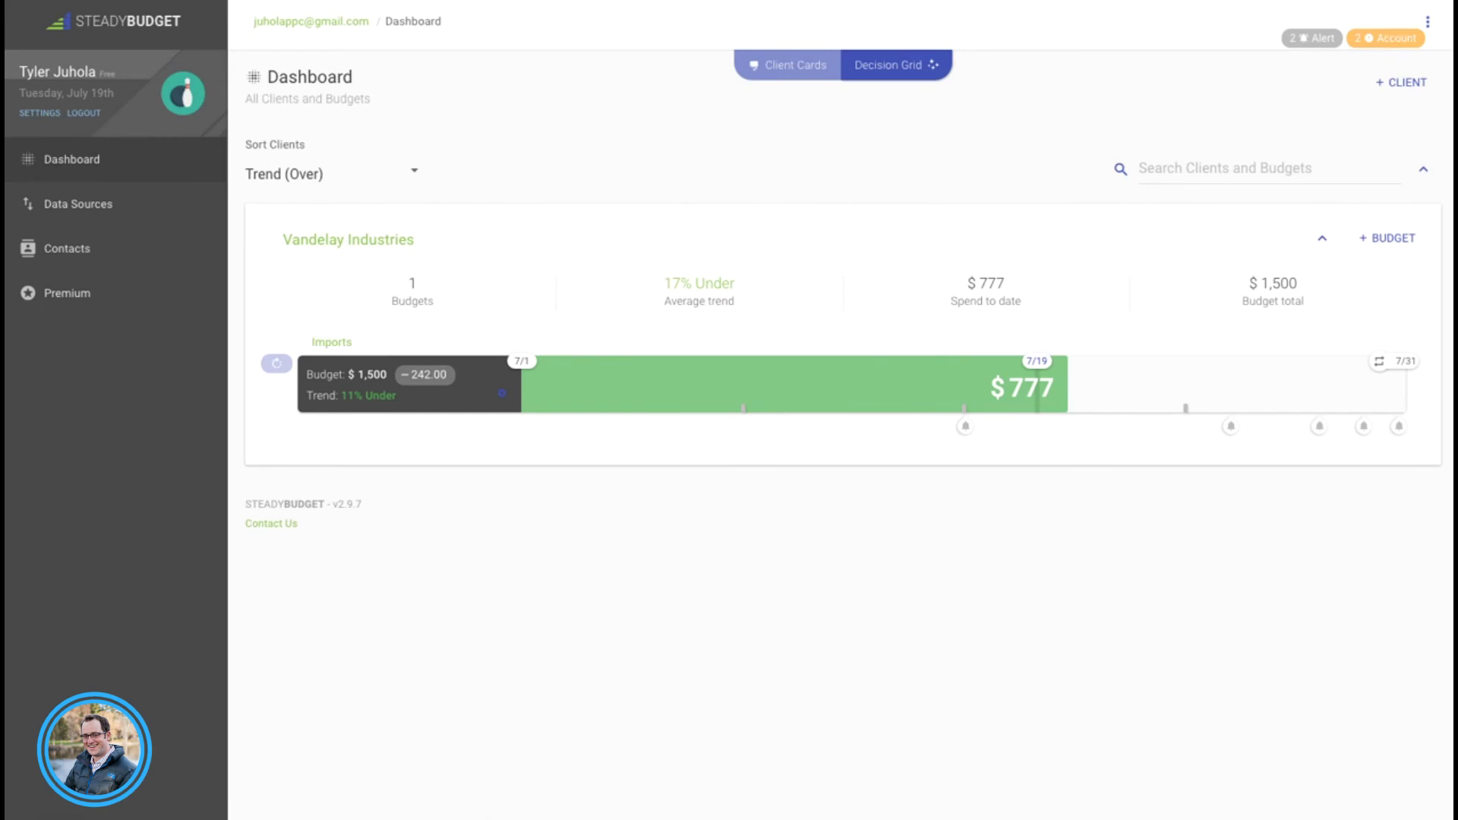
left_click(1363, 794)
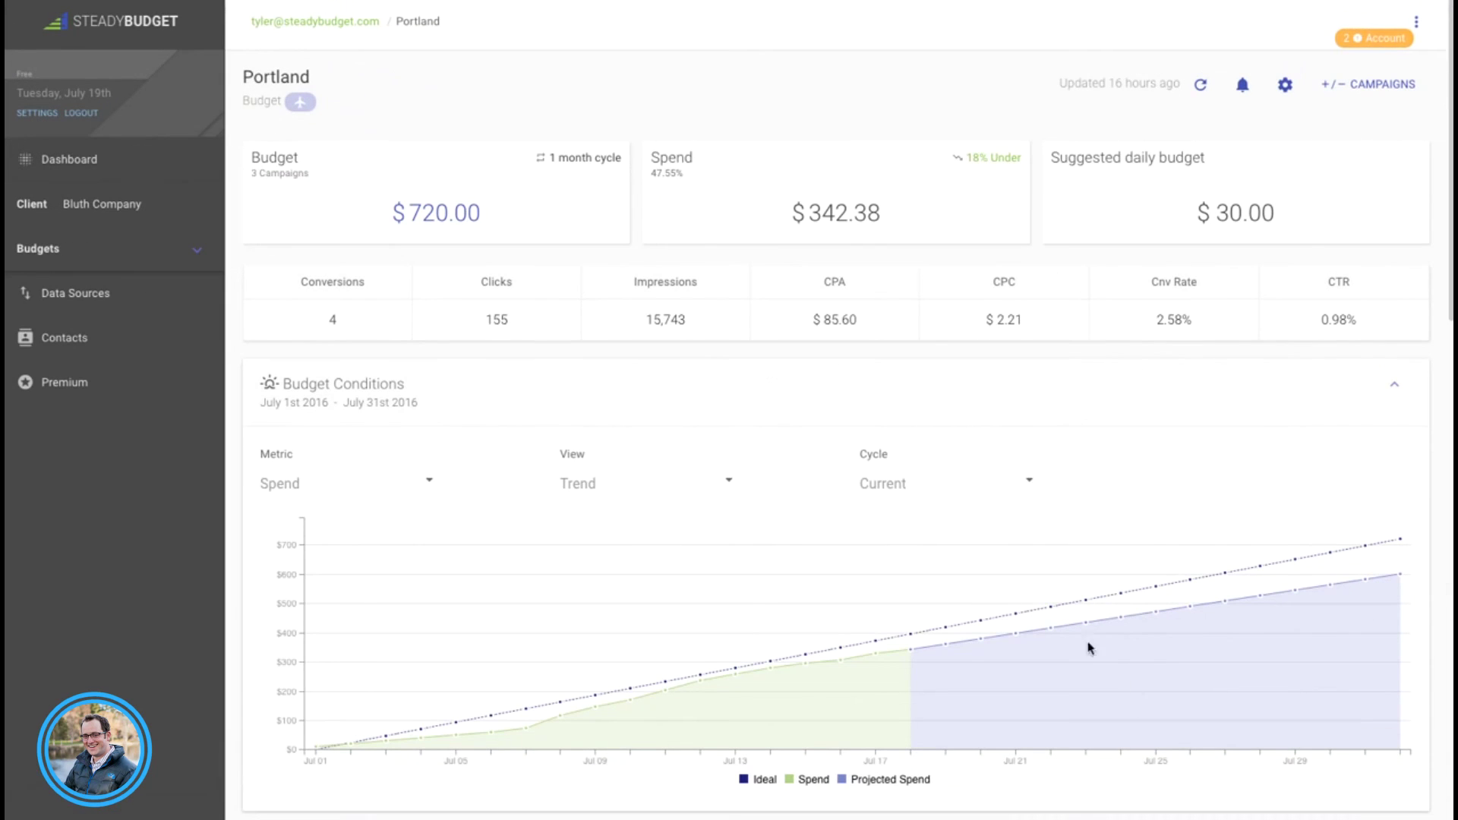
left_click(71, 158)
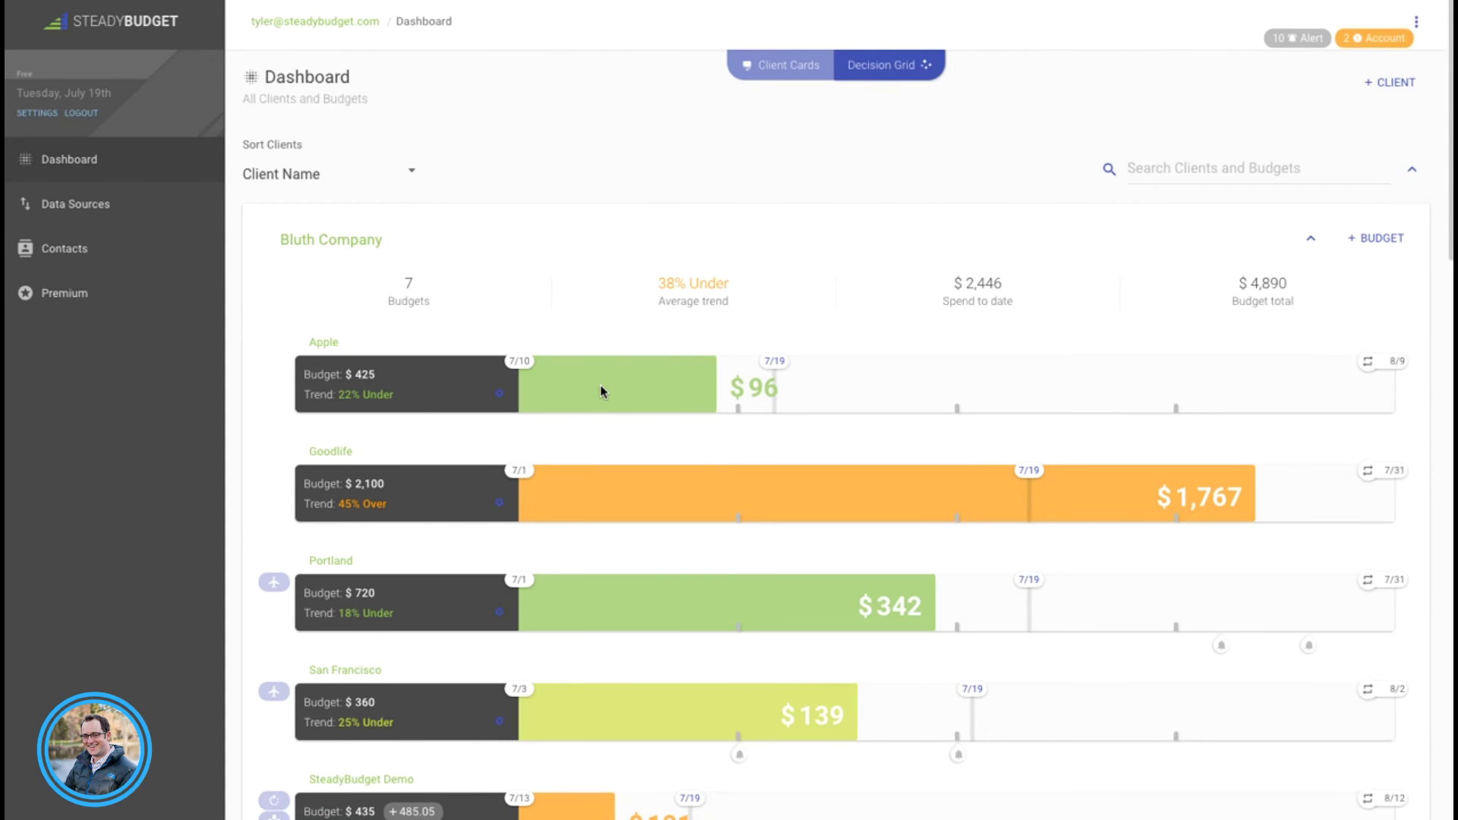
scroll(287, 494, "down", 18)
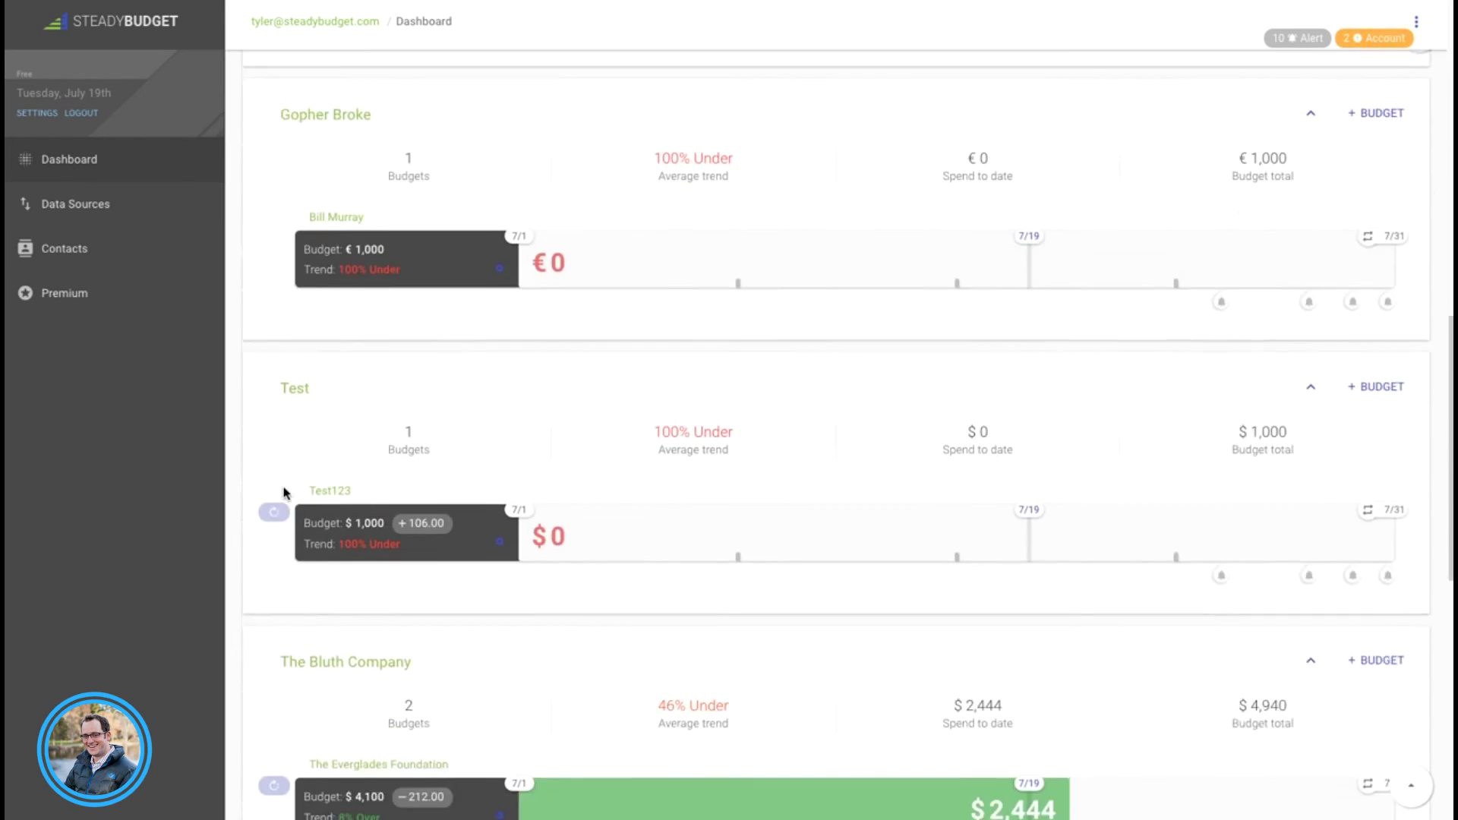
scroll(213, 456, "down", 5)
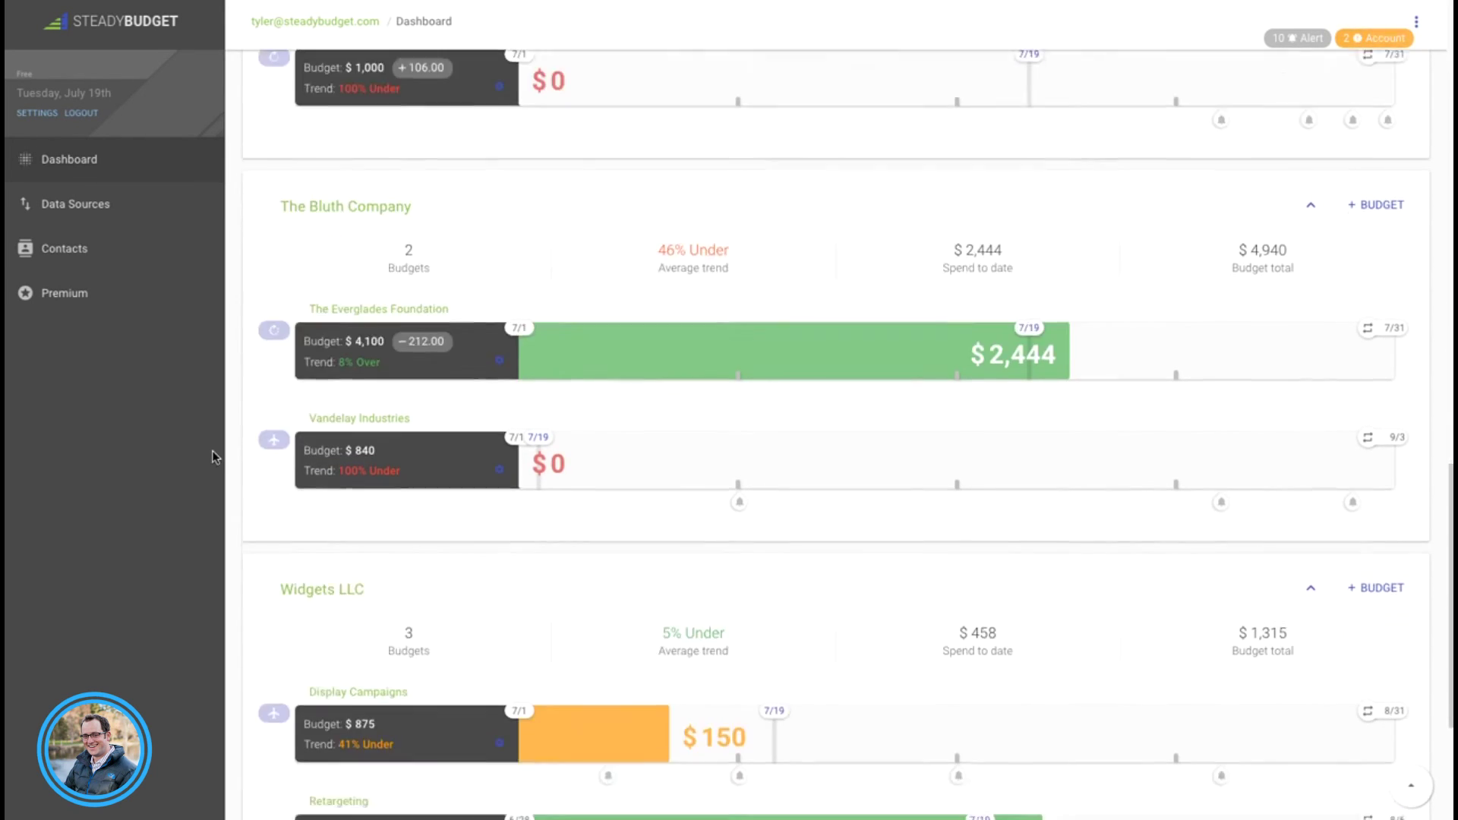
scroll(215, 456, "up", 7)
scroll(215, 456, "up", 15)
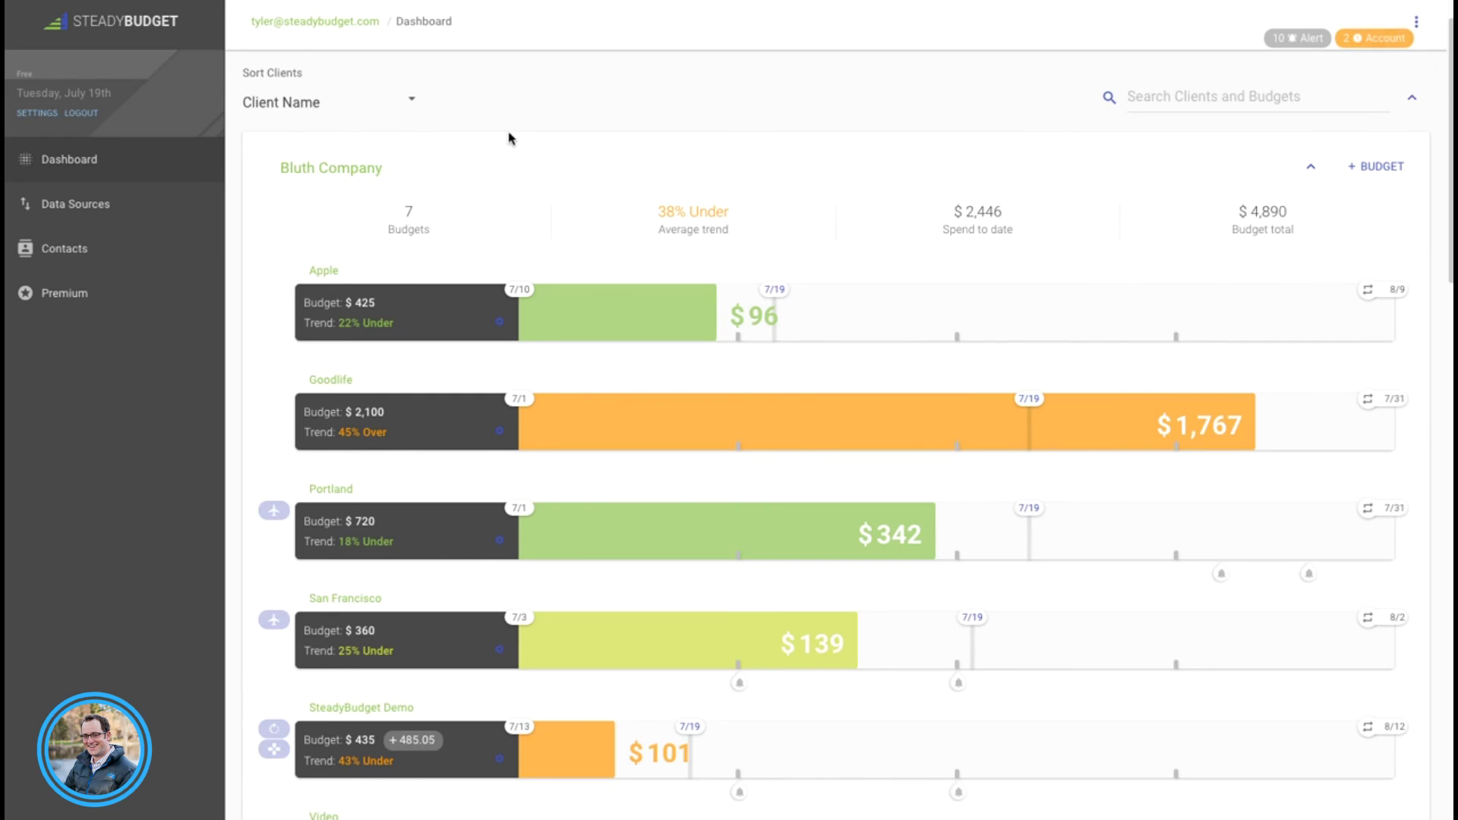
scroll(585, 131, "up", 1)
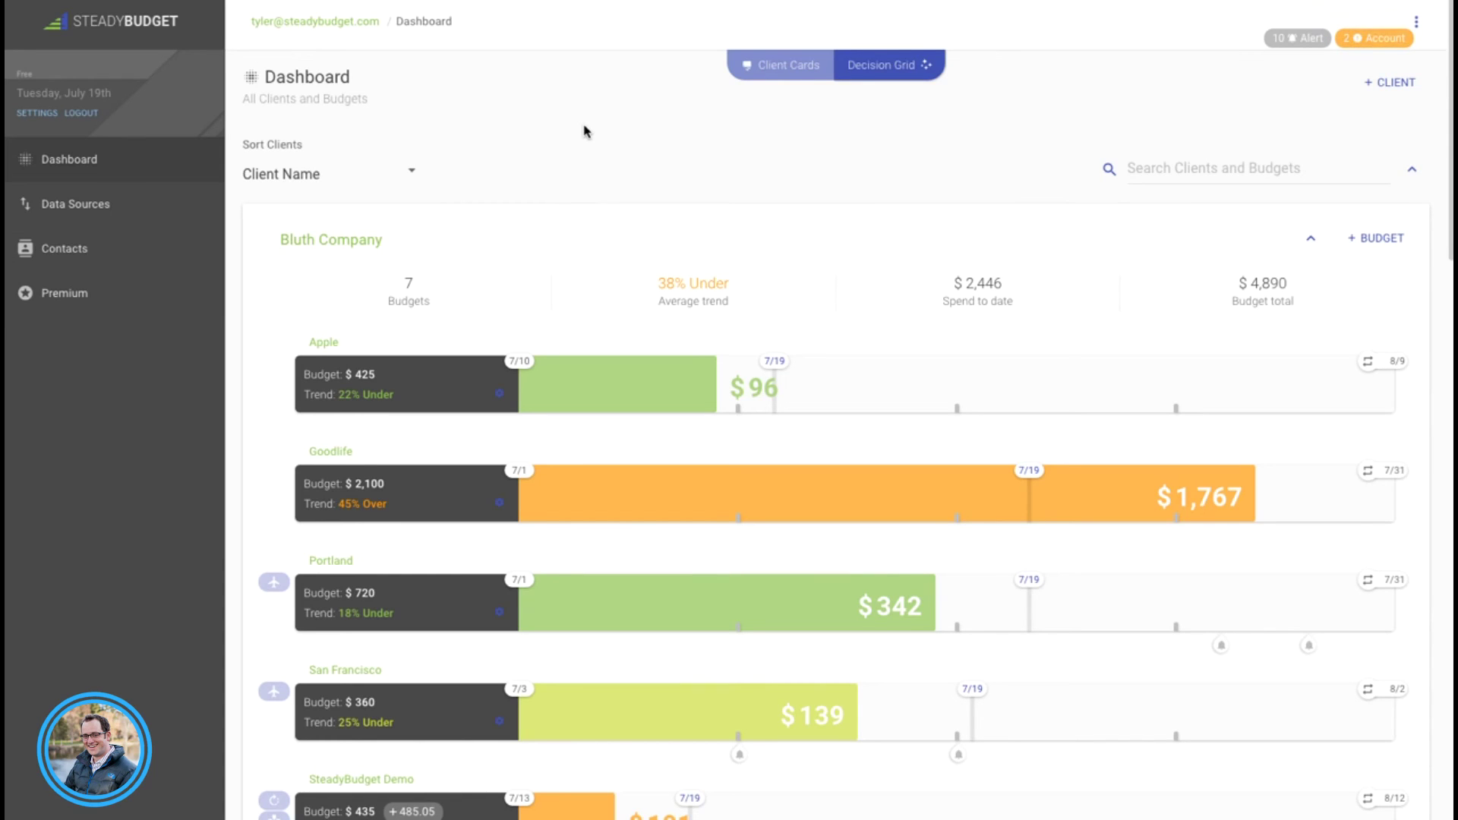
Step: Show all budgets in the Decision Grid, sorted by Trend with 100% Under first
left_click(898, 65)
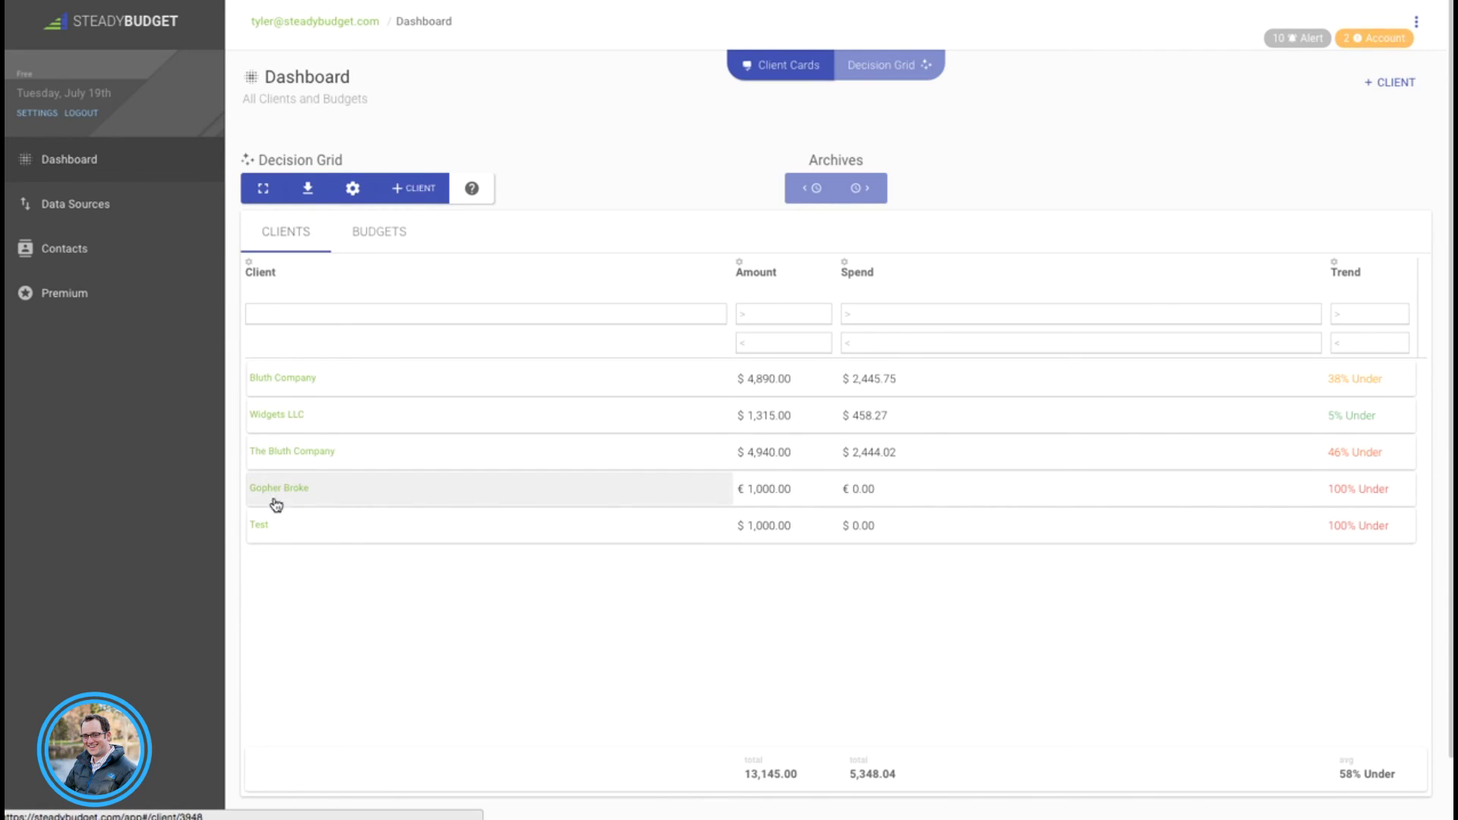
left_click(379, 241)
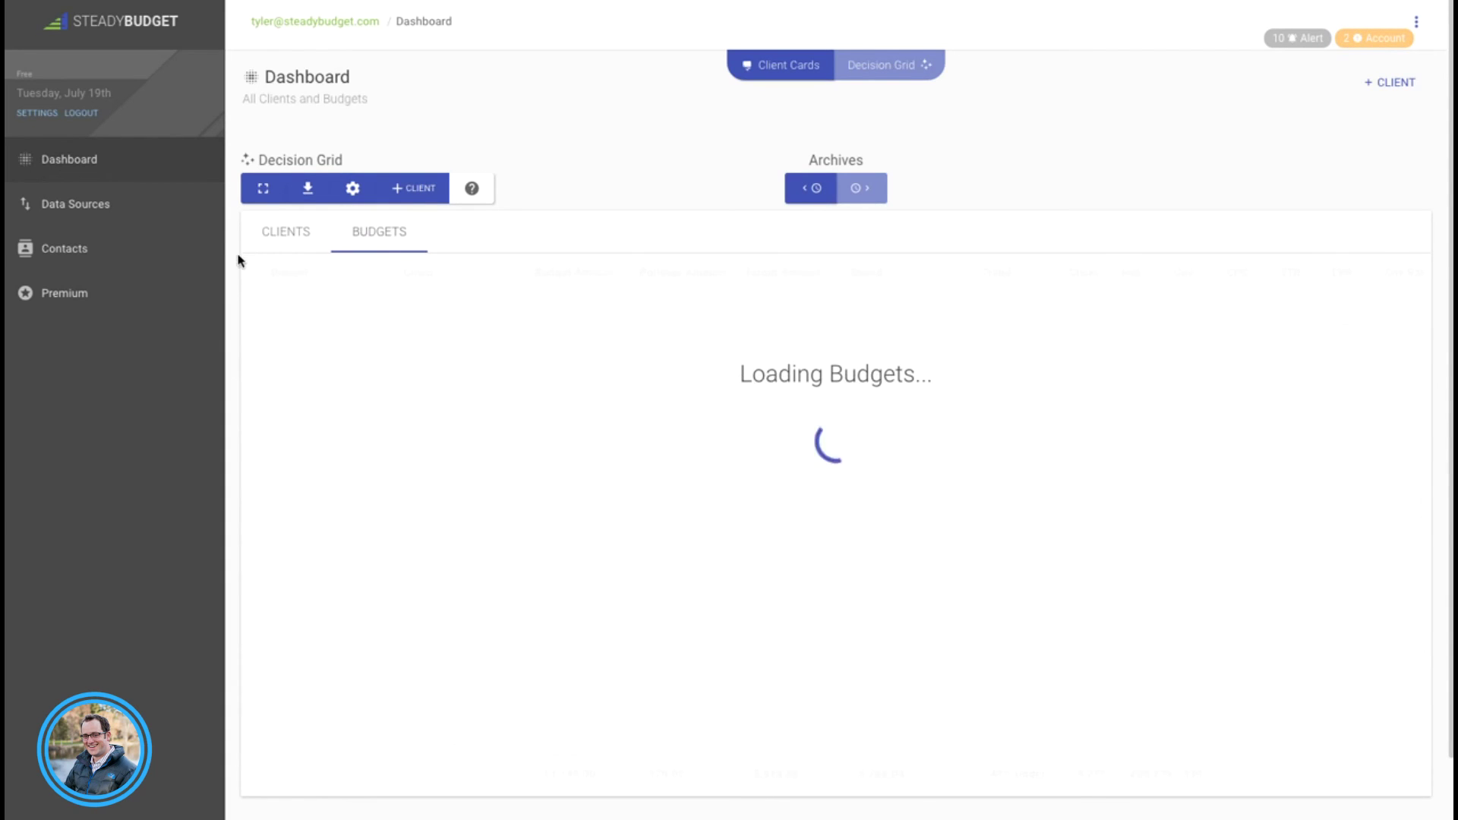
scroll(235, 260, "down", 1)
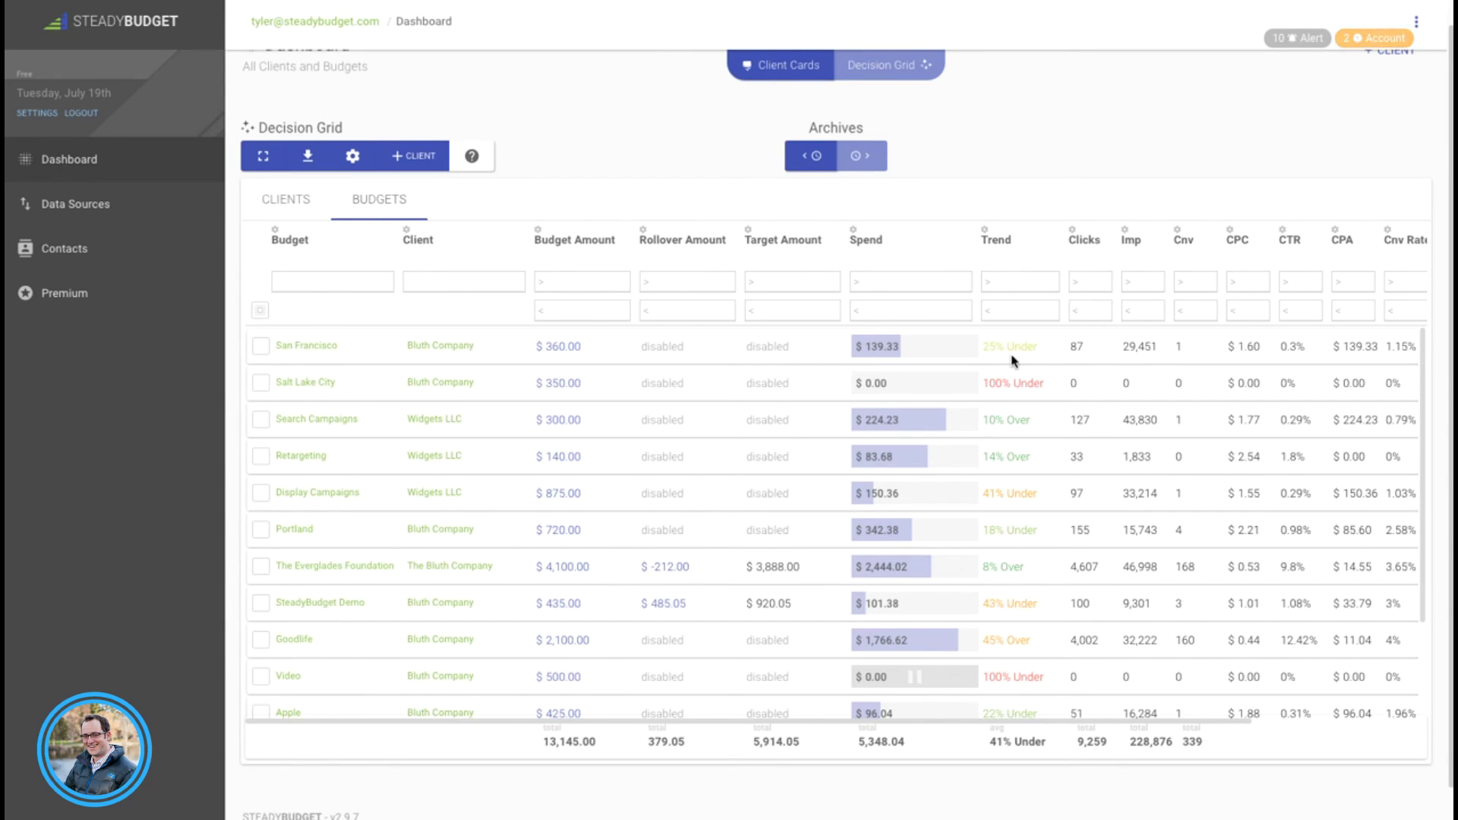
left_click(1000, 247)
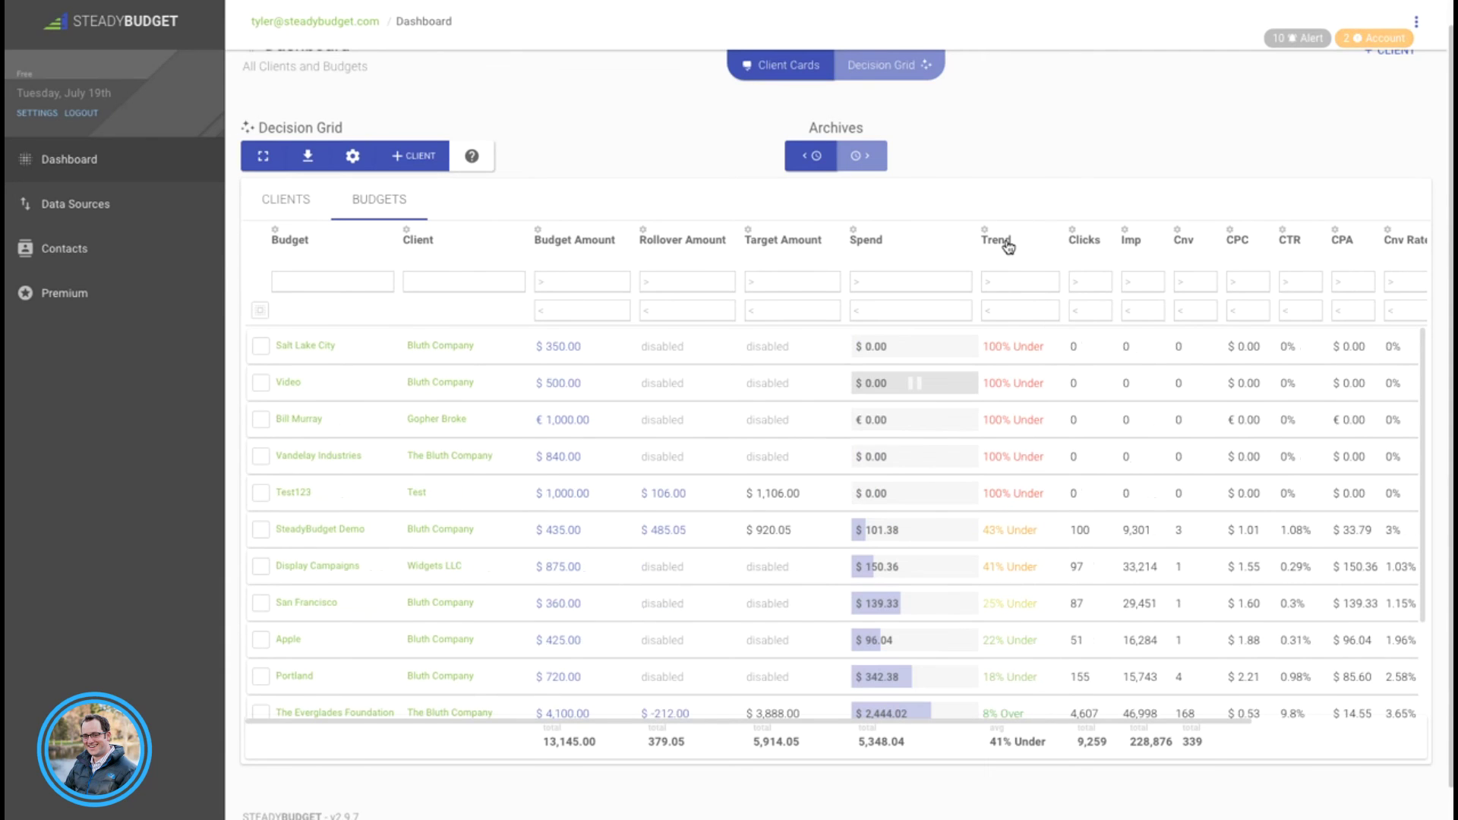
Step: Scroll through the budget grid's rows and columns, totaling $13,145.00 budgeted and $5,348.04 spent
scroll(1018, 383, "up", 1)
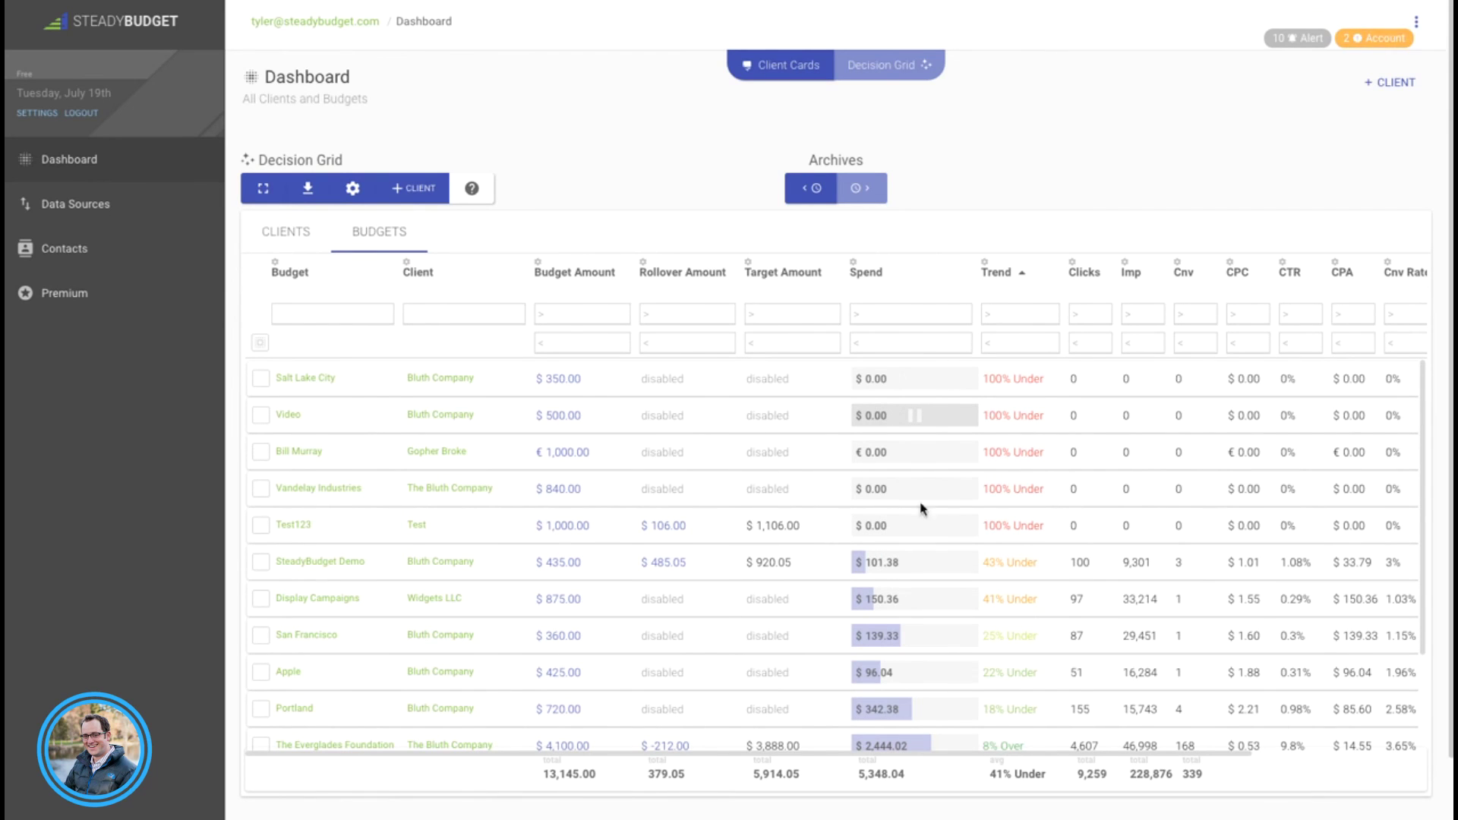
scroll(1003, 532, "down", 1)
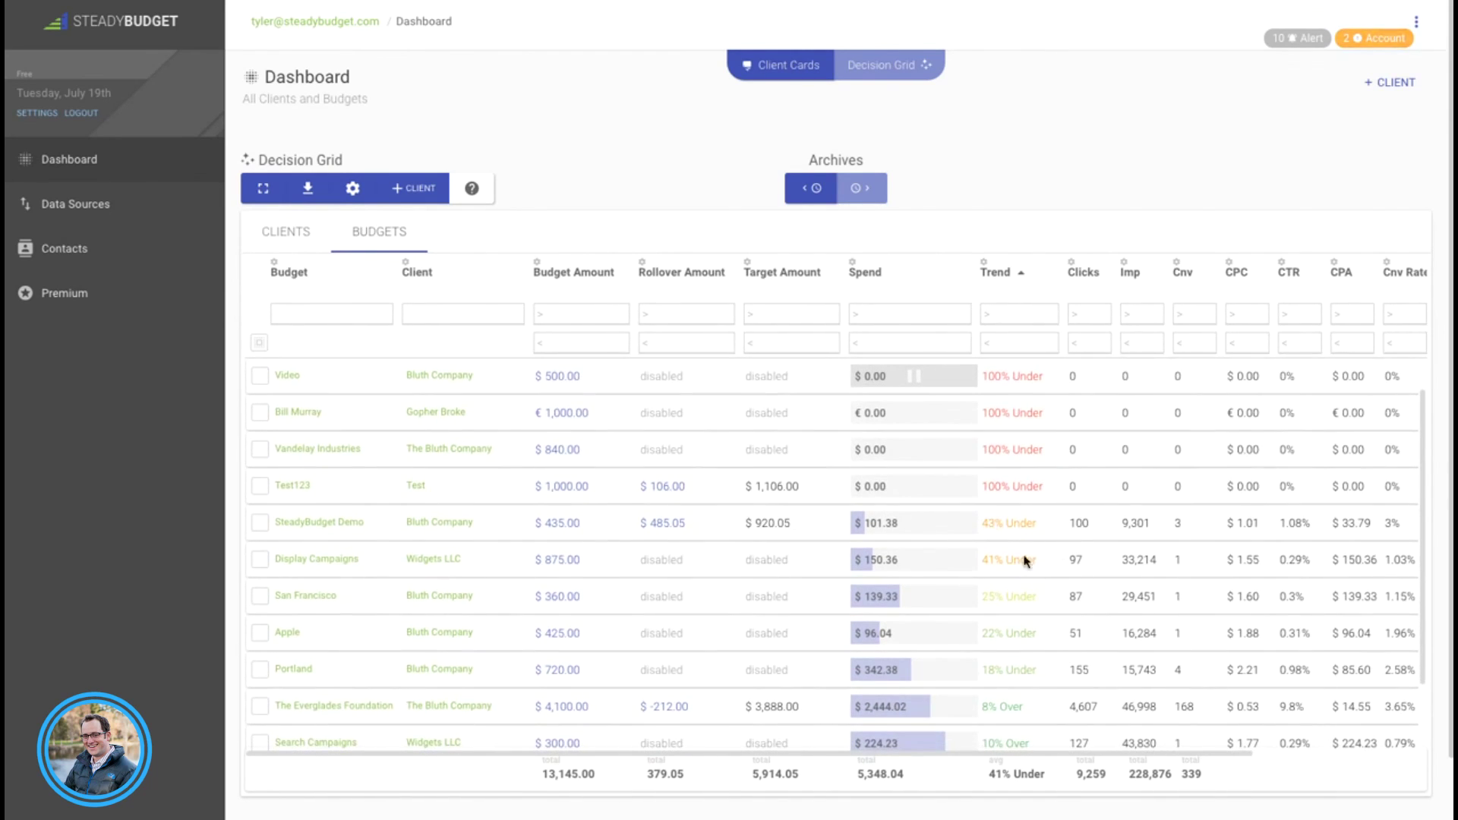
scroll(1014, 547, "down", 1)
scroll(985, 539, "down", 5)
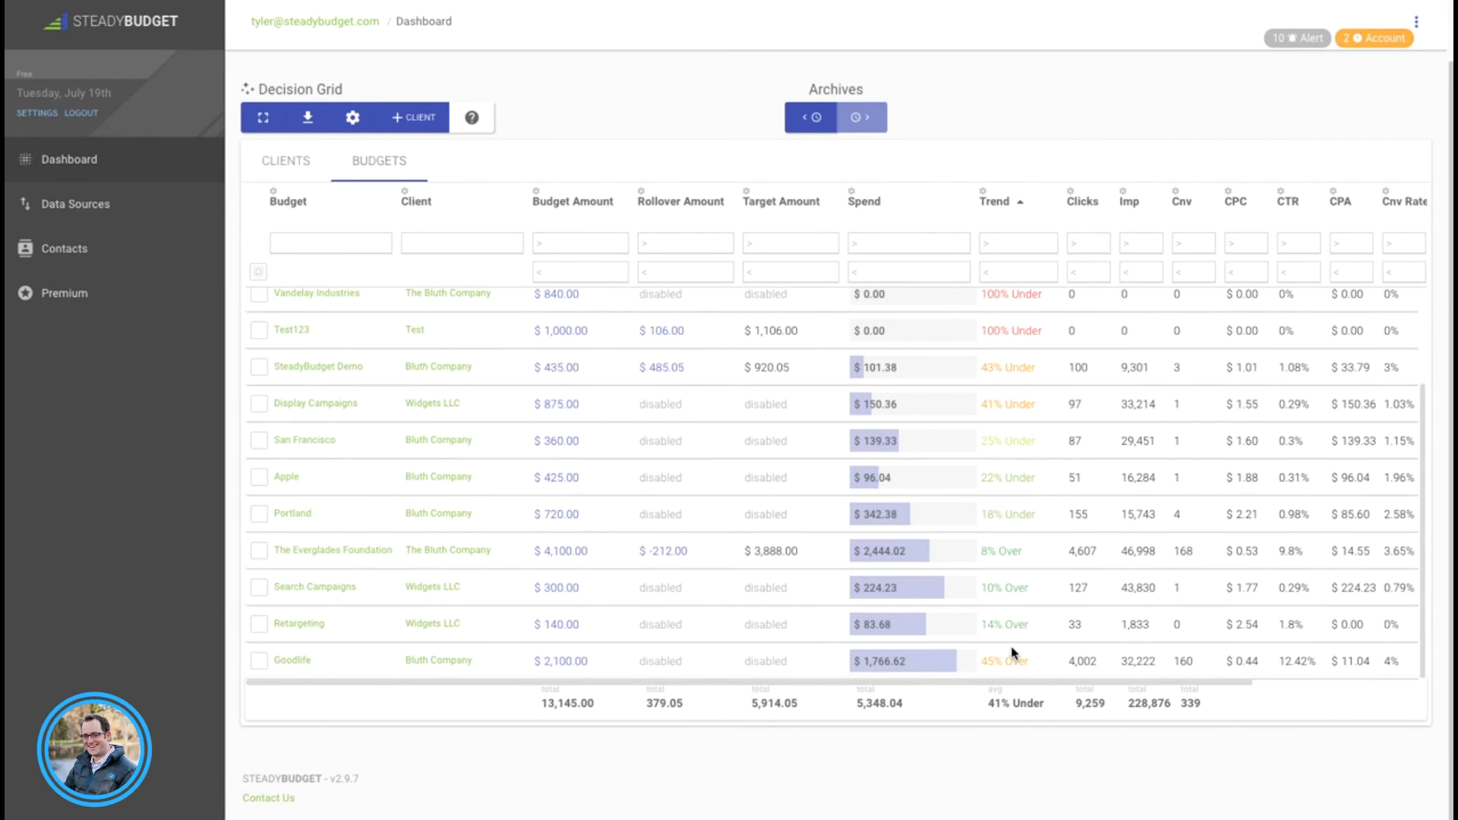
scroll(1033, 646, "right", 5)
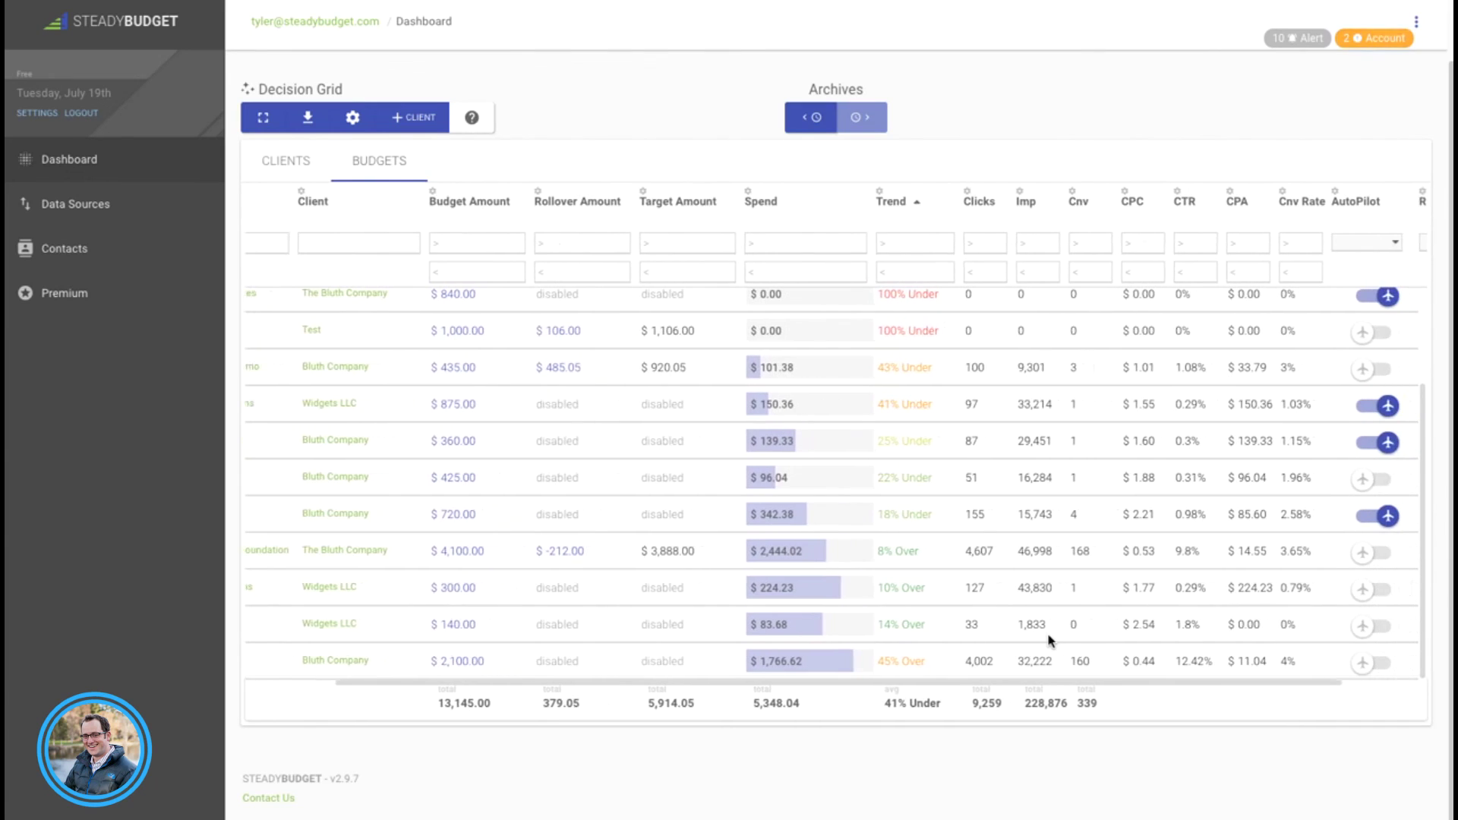
scroll(1051, 641, "right", 2)
scroll(1051, 640, "left", 7)
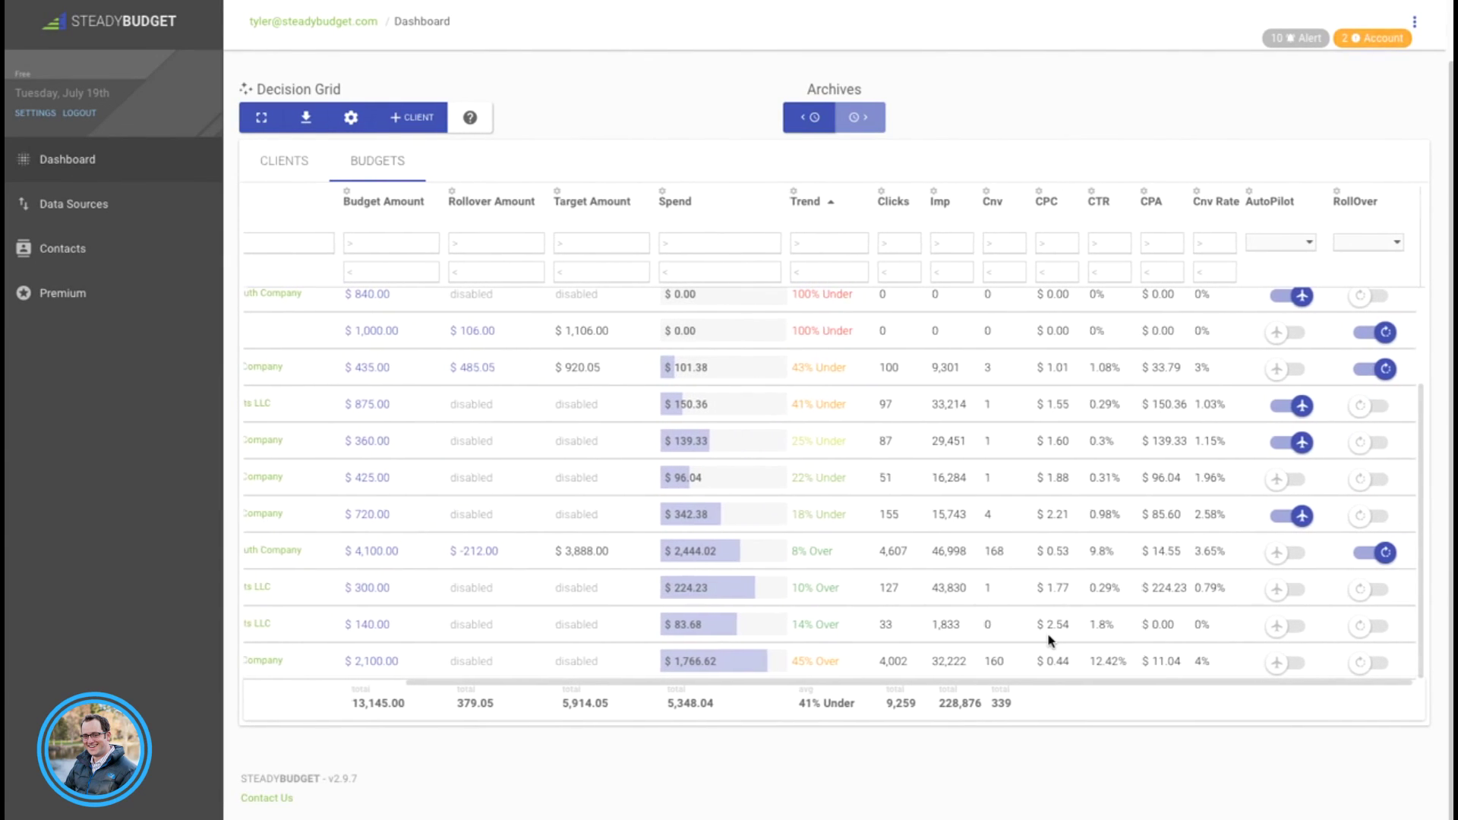
scroll(1043, 630, "up", 3)
scroll(1044, 630, "up", 3)
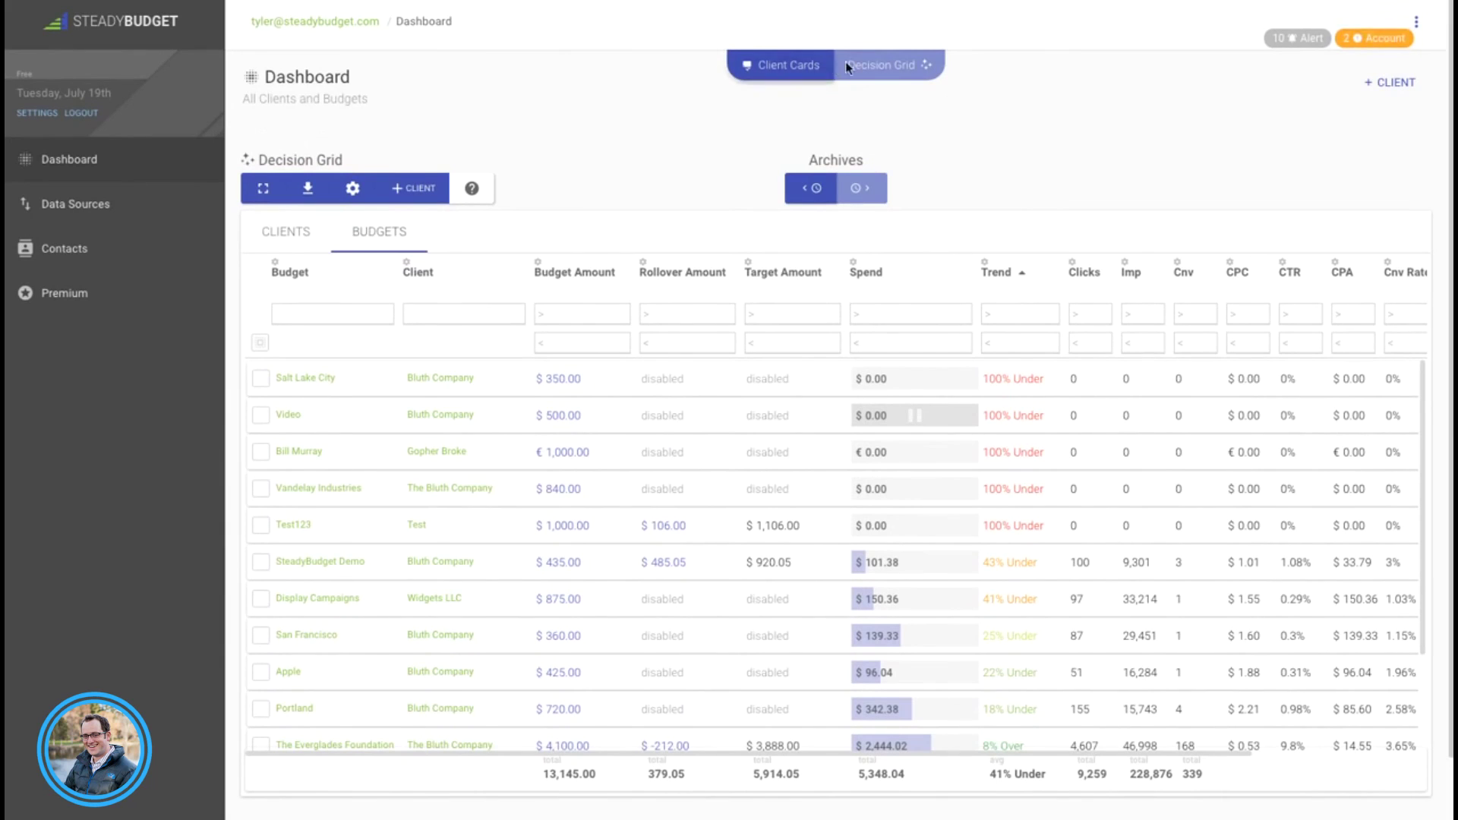
Step: Step the budget grid's archives back two cycles, opening and closing the export options without exporting
left_click(812, 190)
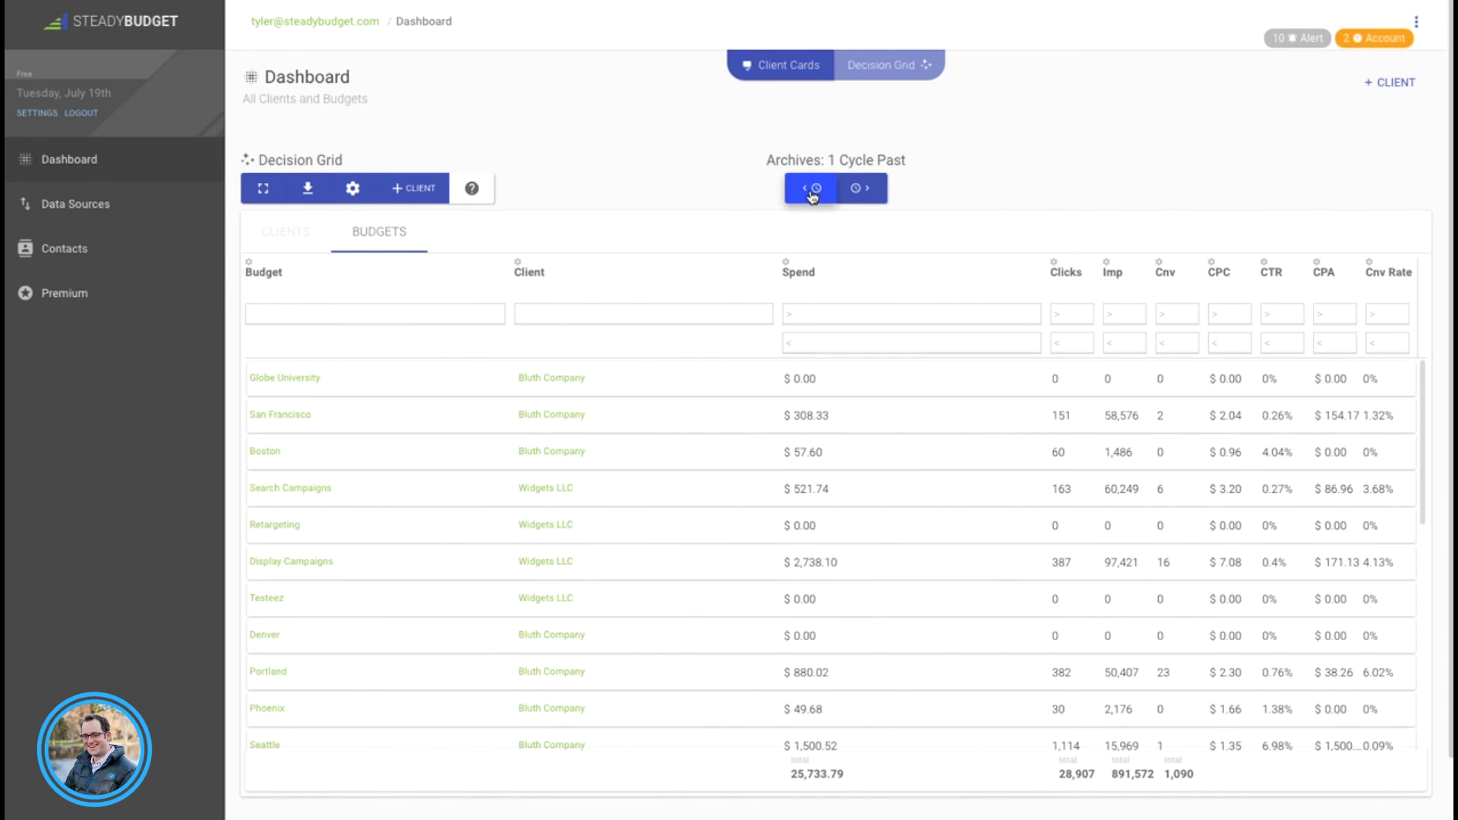
left_click(812, 191)
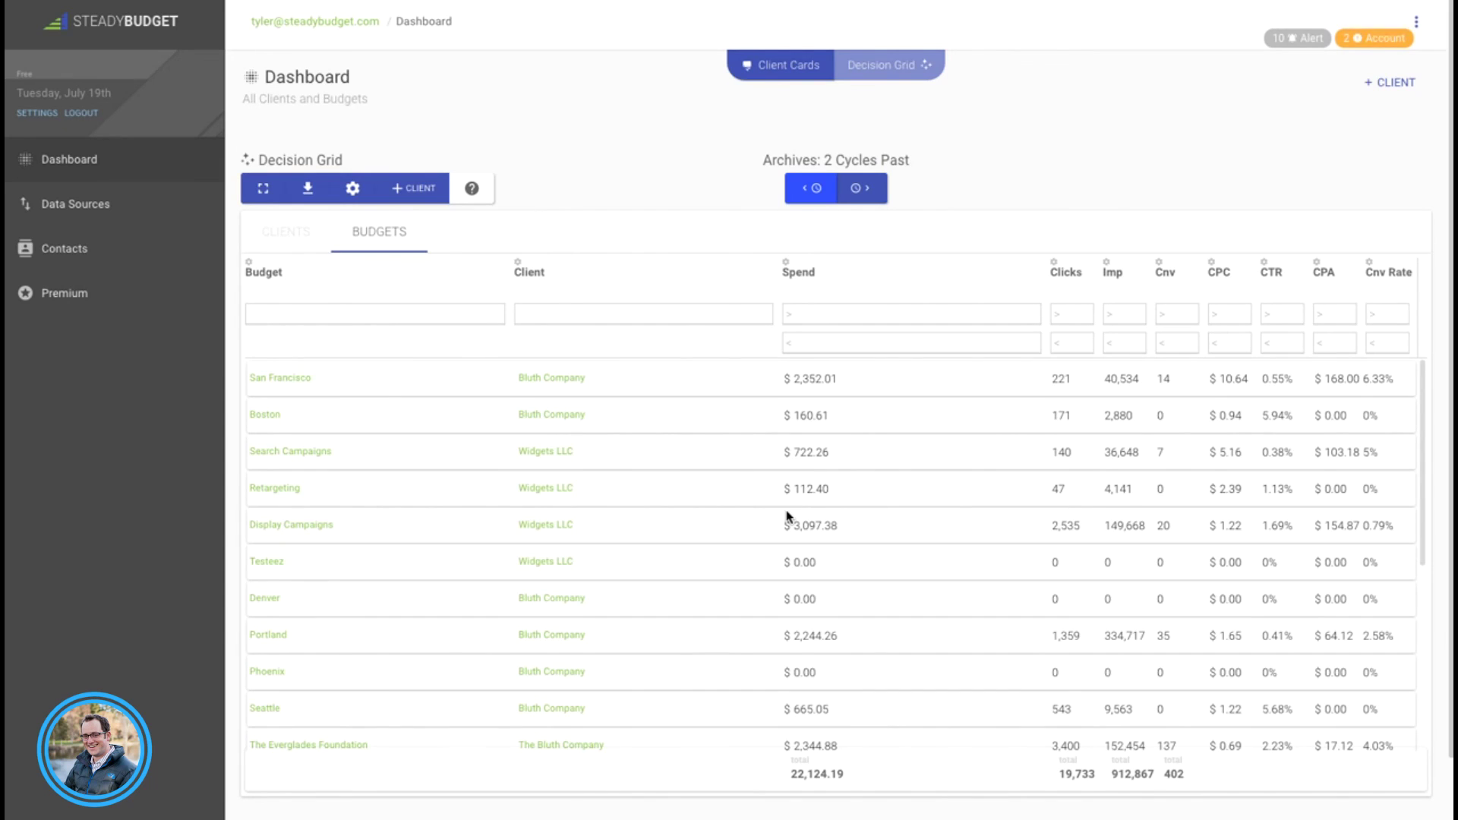
left_click(307, 188)
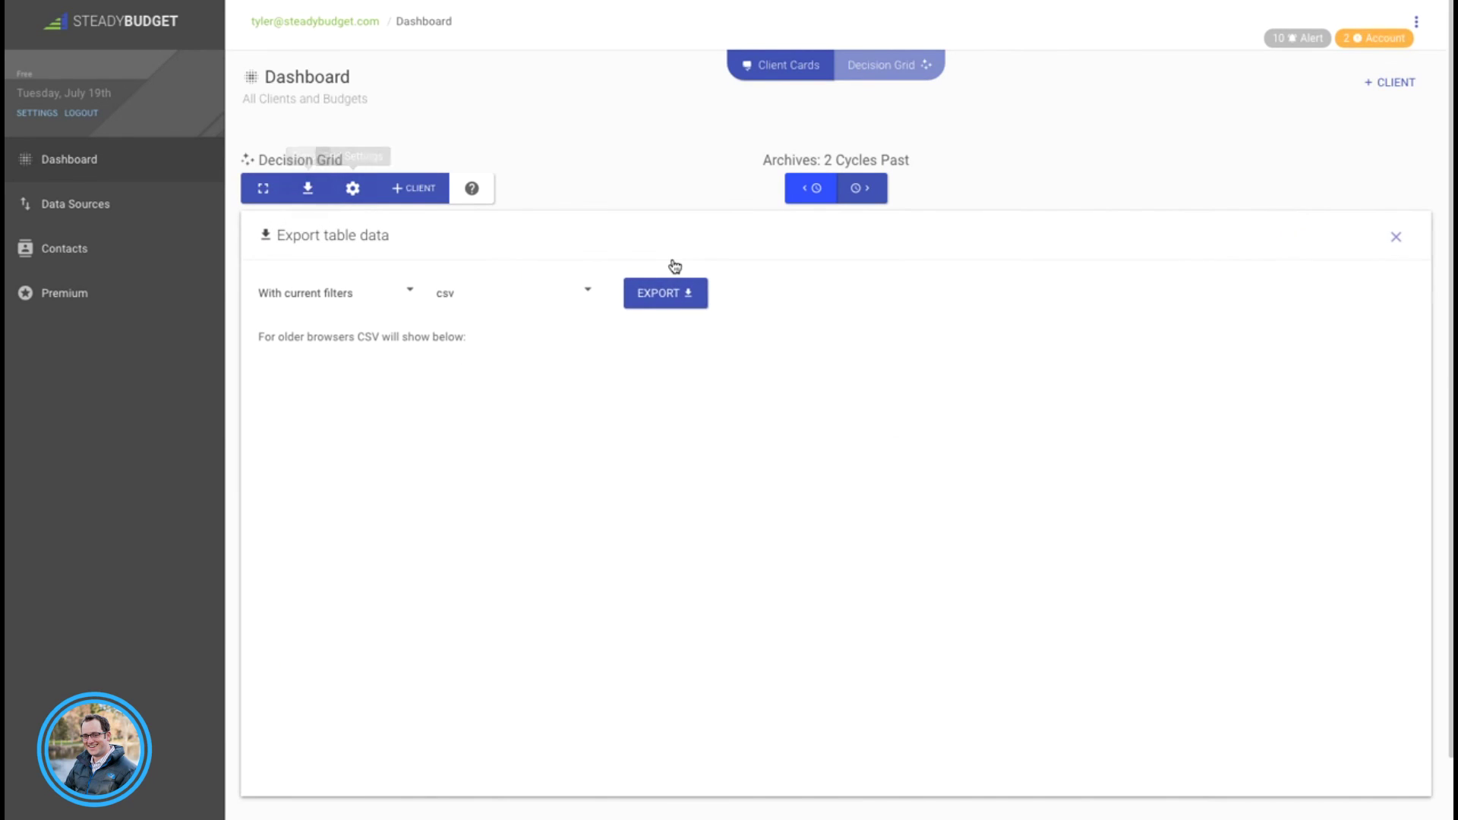
left_click(310, 194)
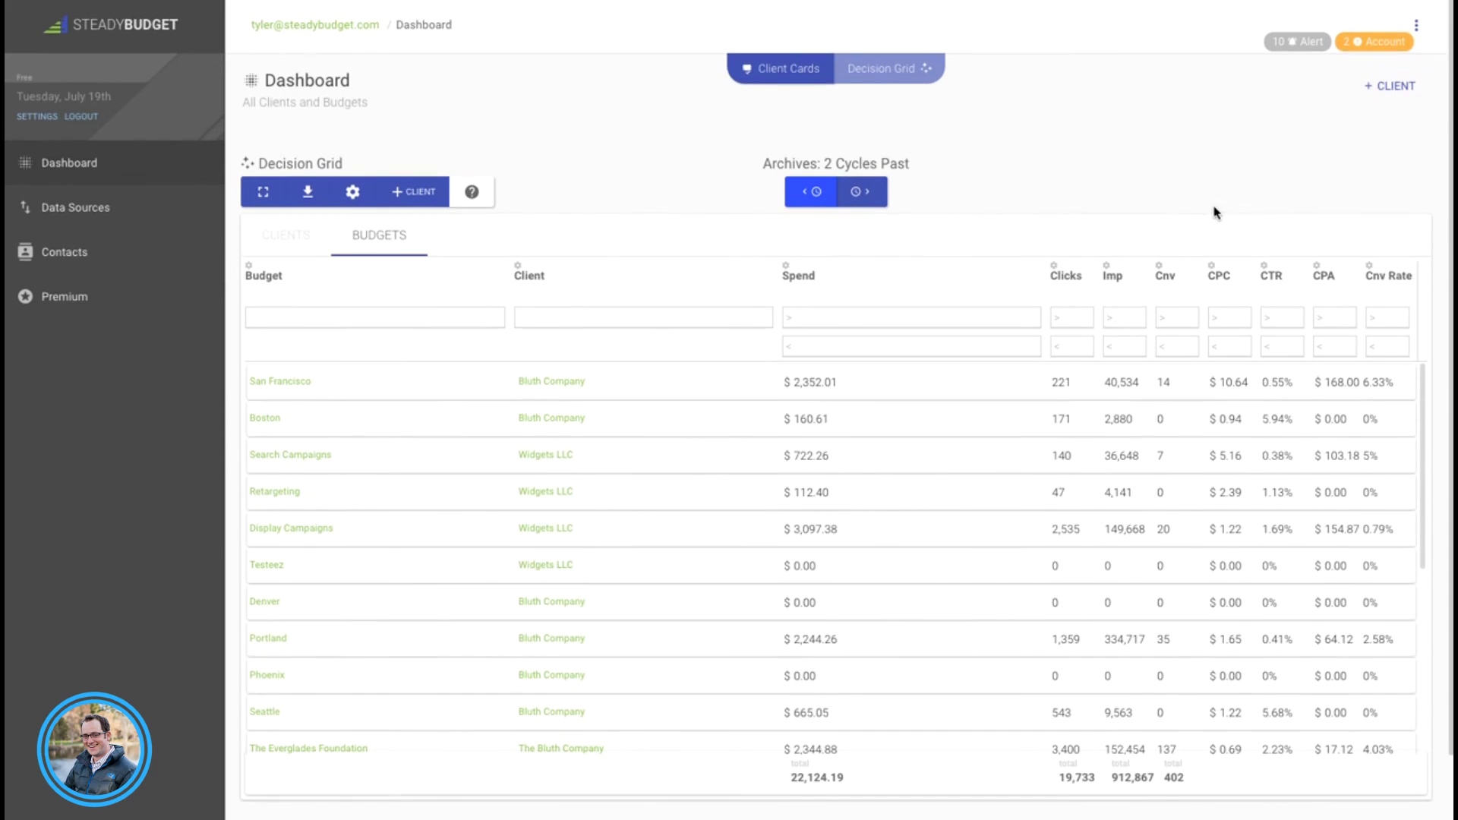
Step: Show the account notices panel, checking ALERTS, then back to ACCOUNT's 2 unassigned campaigns
left_click(1416, 27)
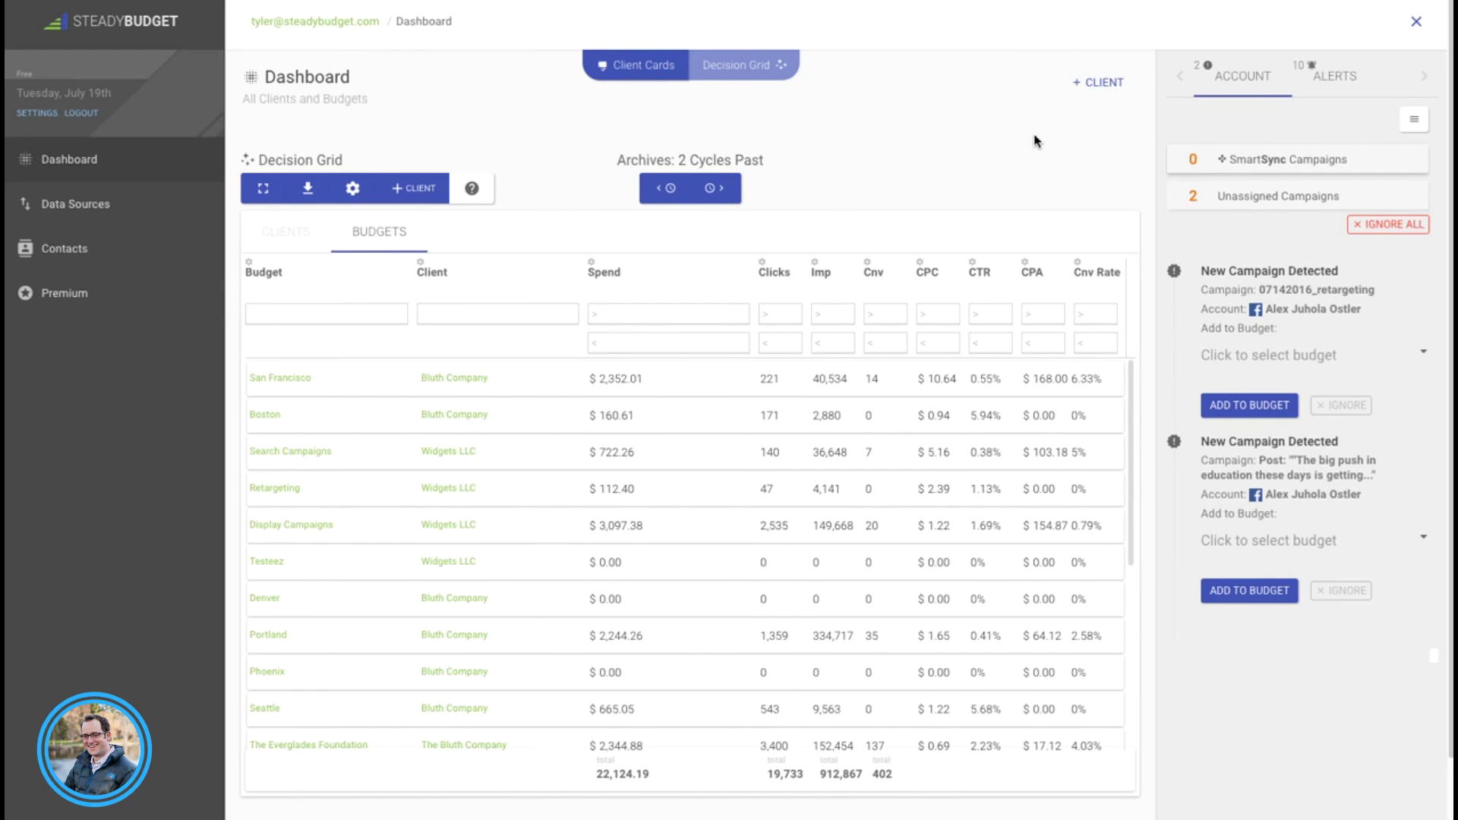
left_click(1328, 84)
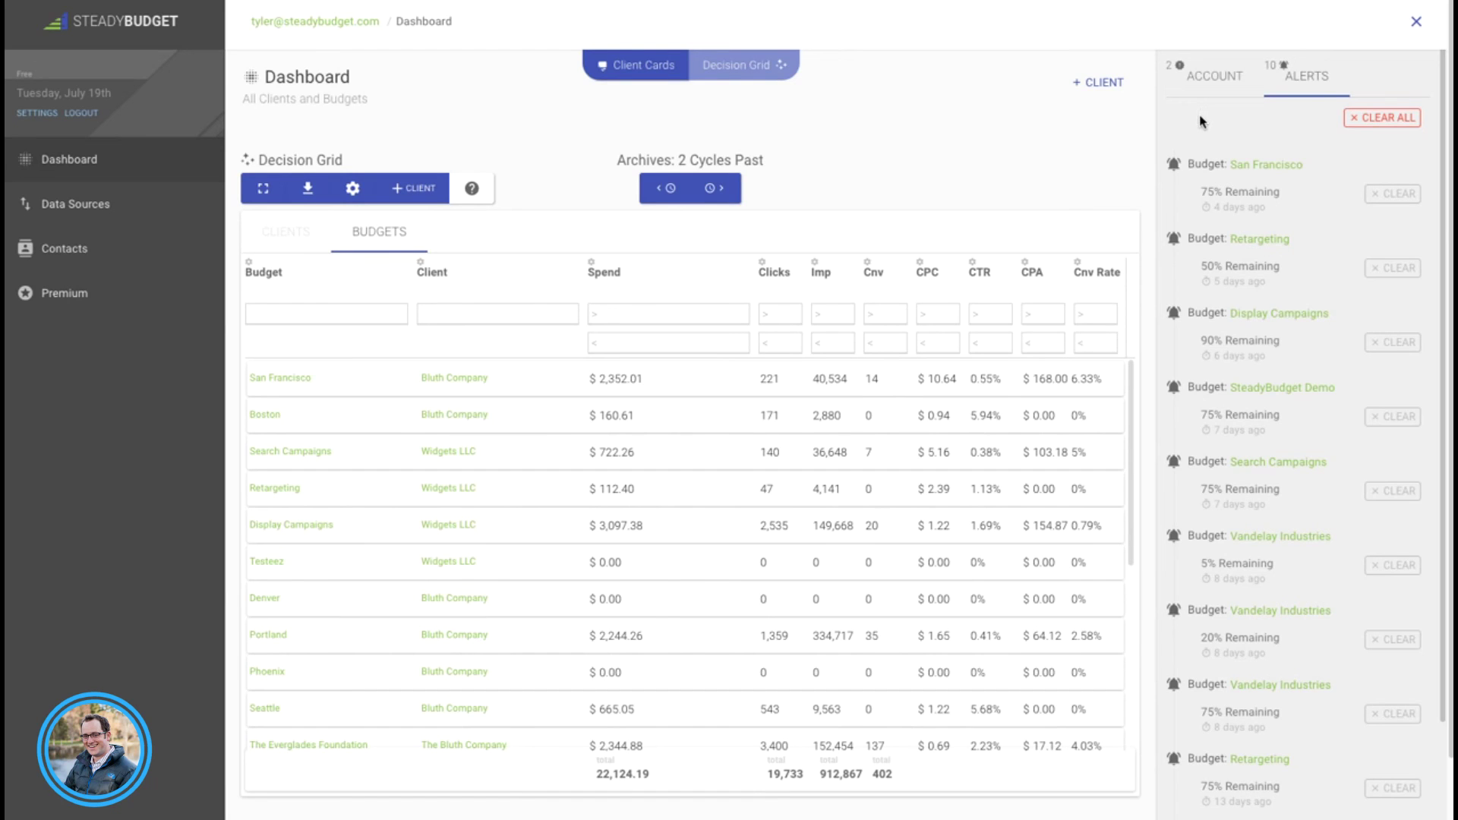
left_click(1202, 82)
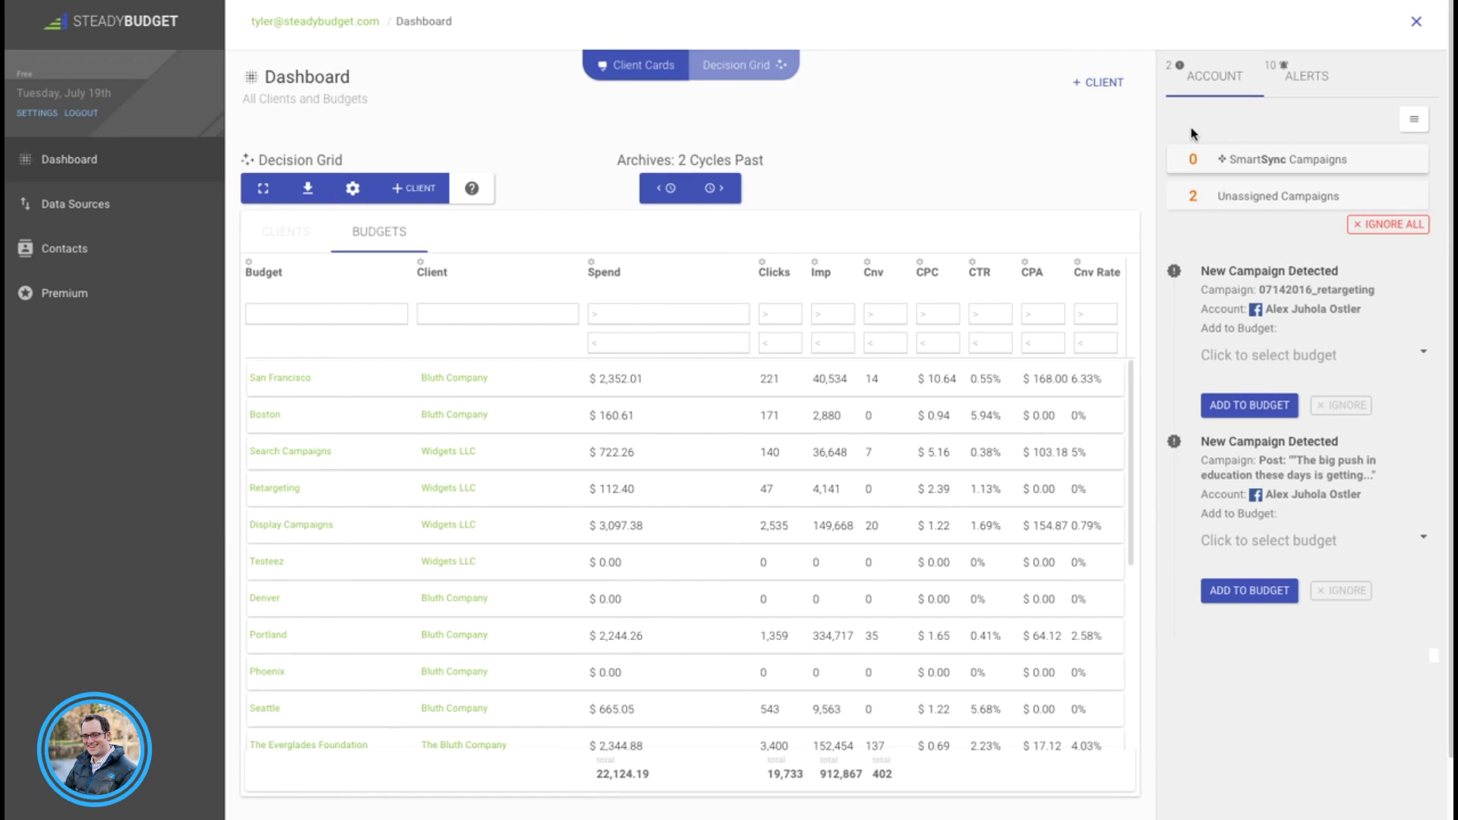
Step: Add the 07142016_retargeting campaign to the Vandelay Industries budget
left_click(1326, 352)
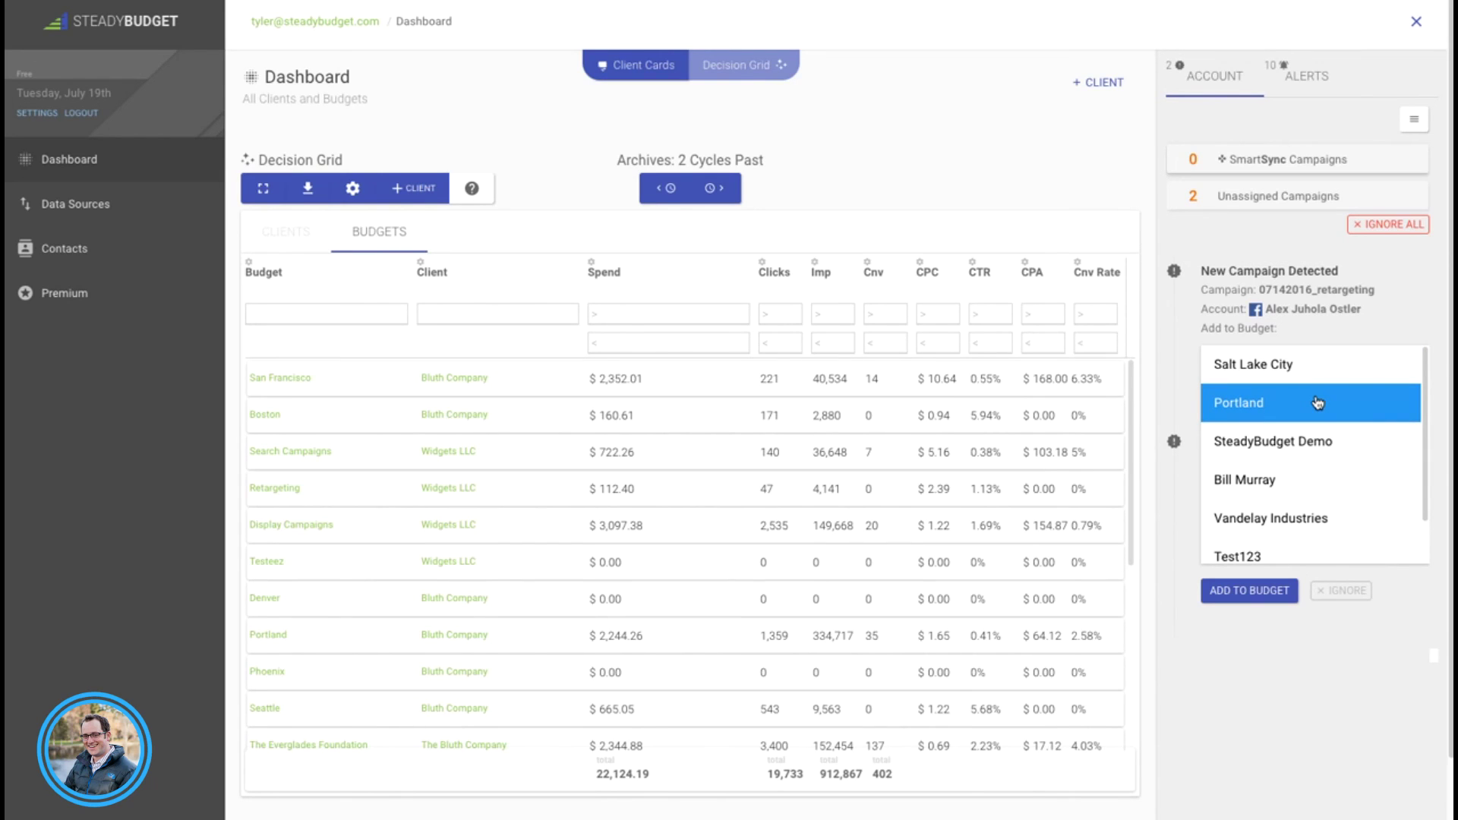
left_click(1291, 519)
left_click(1252, 405)
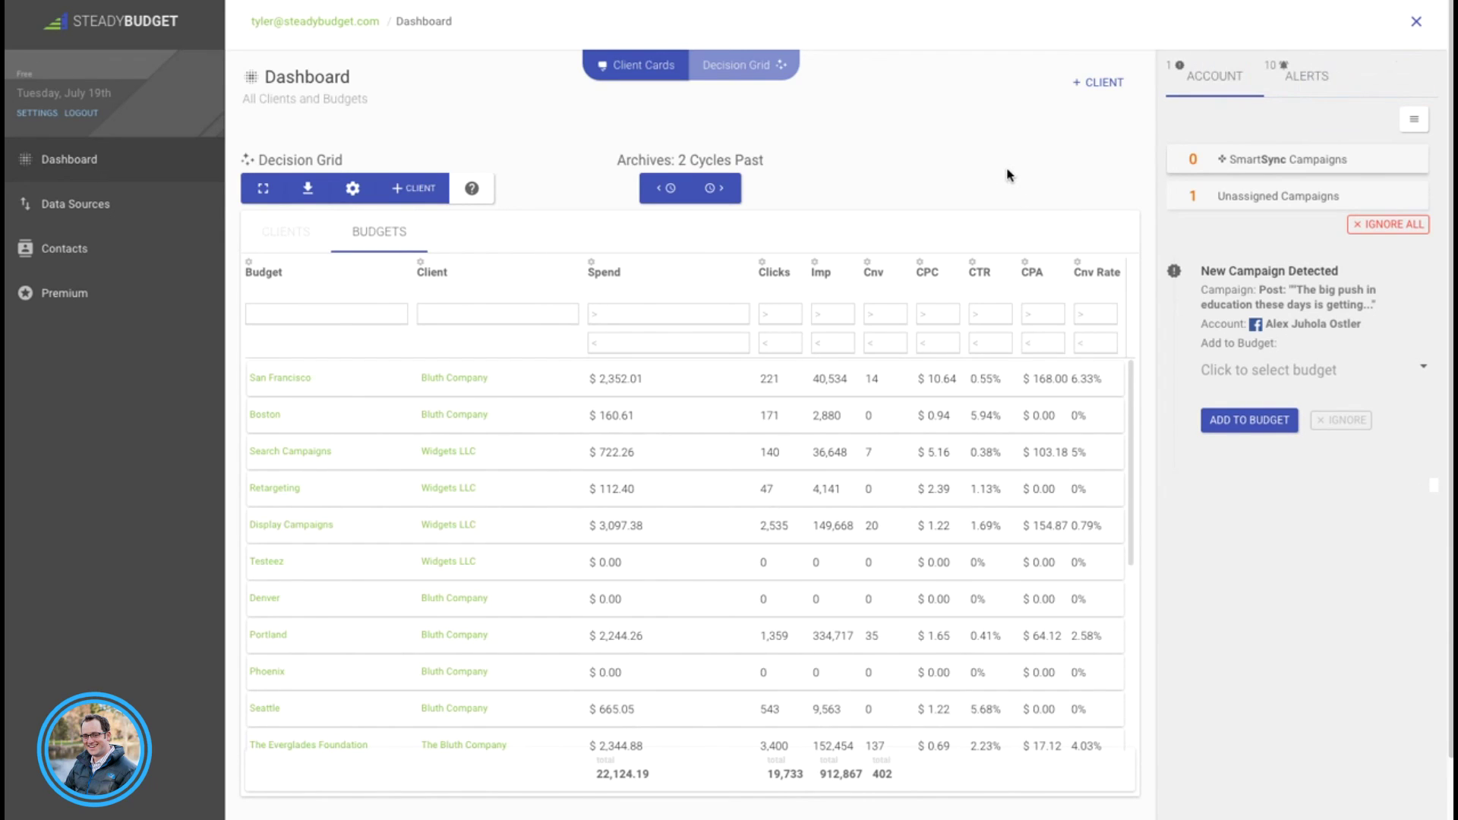
Step: Return the Dashboard to Client Cards and scroll down through the client budget cards
left_click(660, 76)
scroll(273, 190, "down", 3)
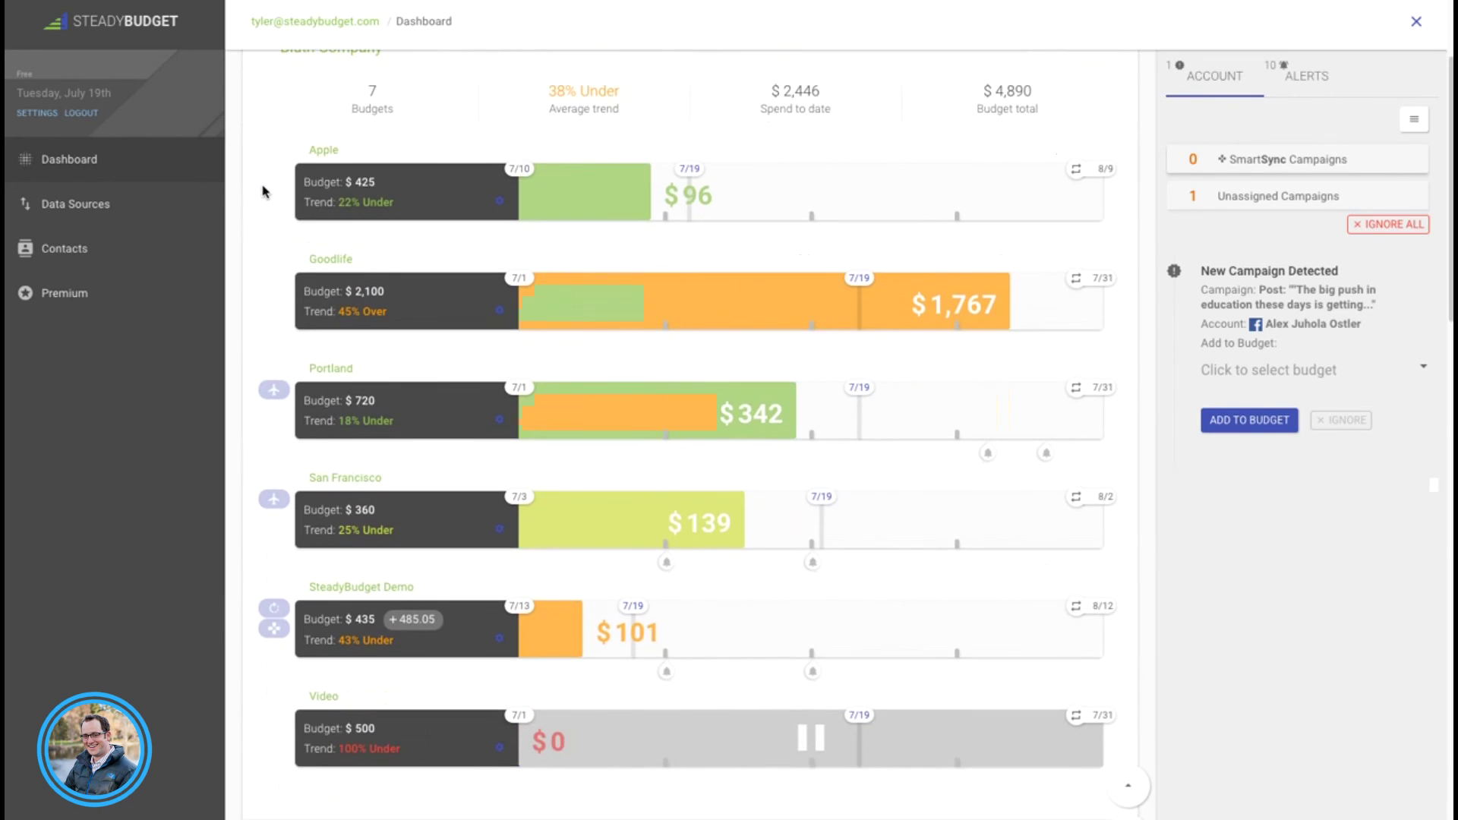
scroll(263, 191, "down", 1)
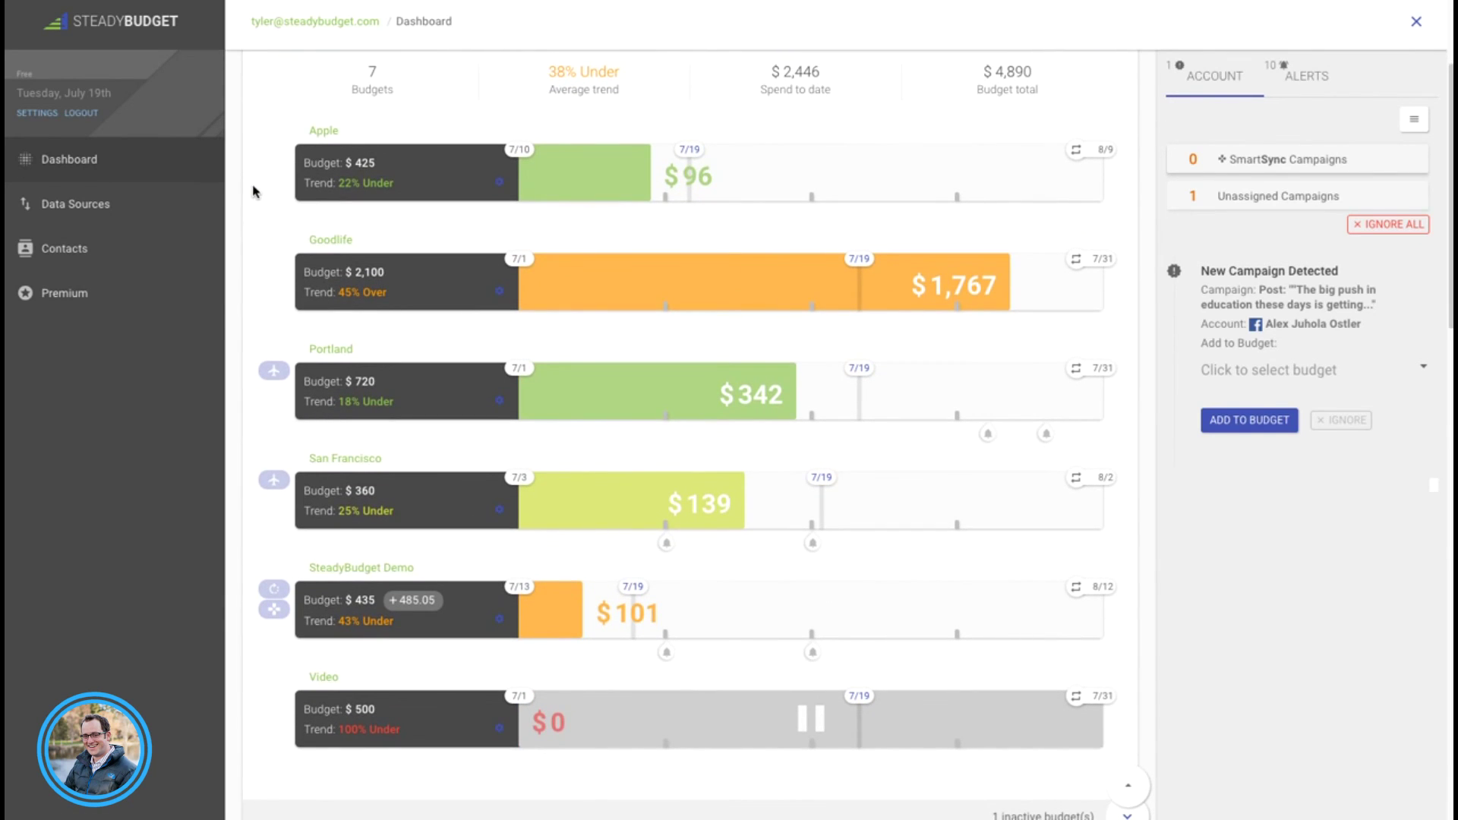